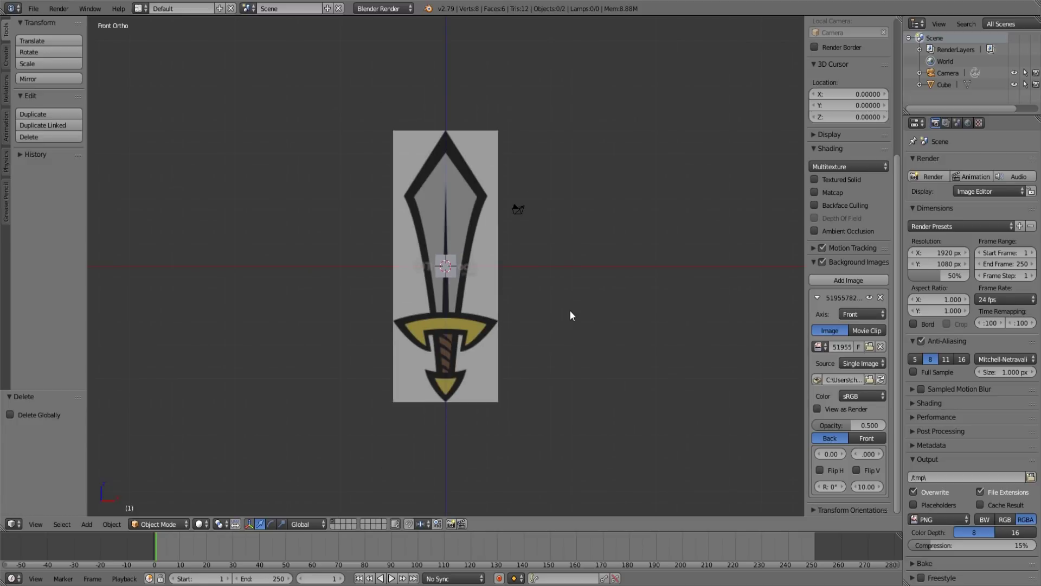
- Move the cube straight down along the Z axis to the base of the blade, just above the sword guard
{"action": "right_click", "coordinate": [453, 264]}
{"action": "scroll", "coordinate": [507, 294], "scroll_direction": "up", "scroll_amount": 3}
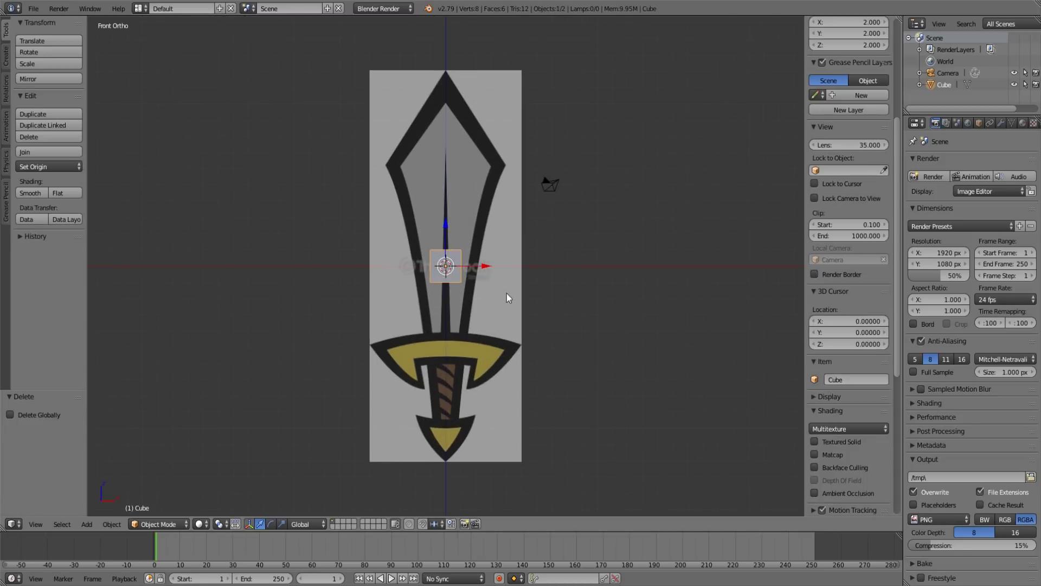
{"action": "scroll", "coordinate": [526, 270], "scroll_direction": "up", "scroll_amount": 2}
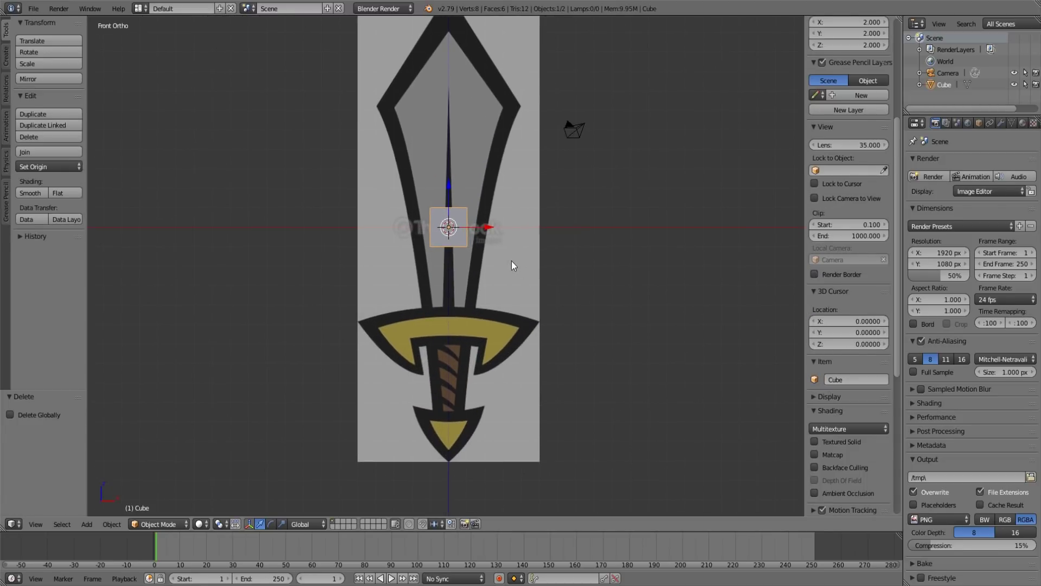
{"action": "key", "text": "g"}
{"action": "key", "text": "z"}
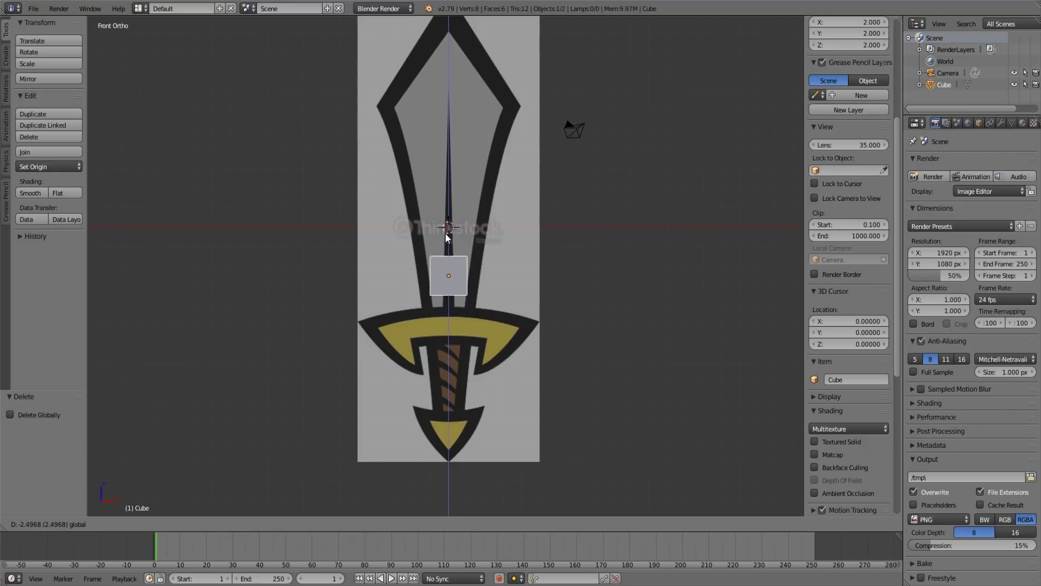
{"action": "left_click", "coordinate": [444, 245]}
- In Edit Mode, select all of the cube's vertices and scale them along X by about 1.48 to the blade's base width
{"action": "scroll", "coordinate": [476, 278], "scroll_direction": "up", "scroll_amount": 3}
{"action": "key", "text": "Tab"}
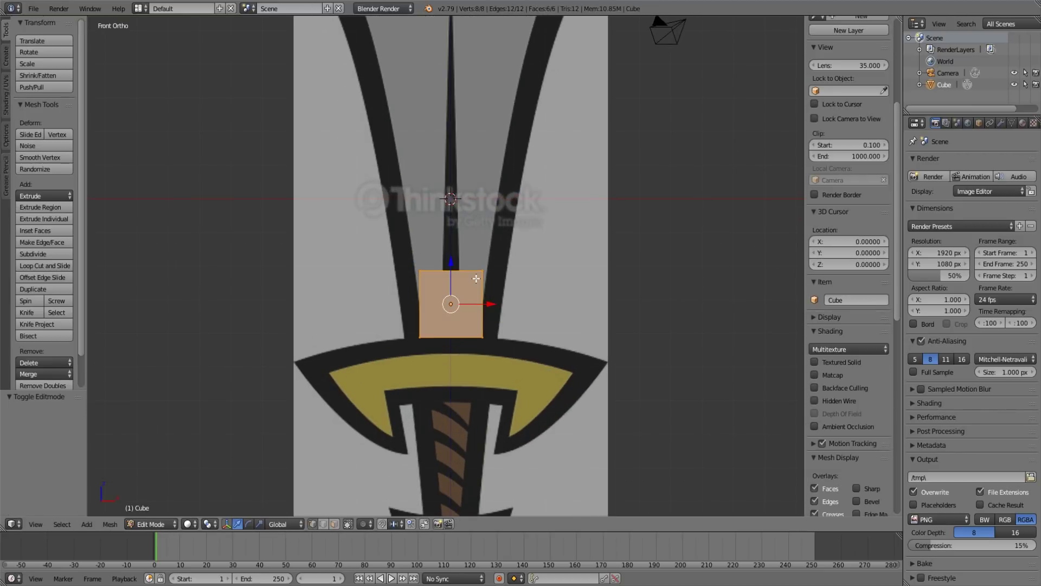
{"action": "key", "text": "a"}
{"action": "middle_click_drag", "start_coordinate": [472, 280], "coordinate": [465, 236], "text": "shift"}
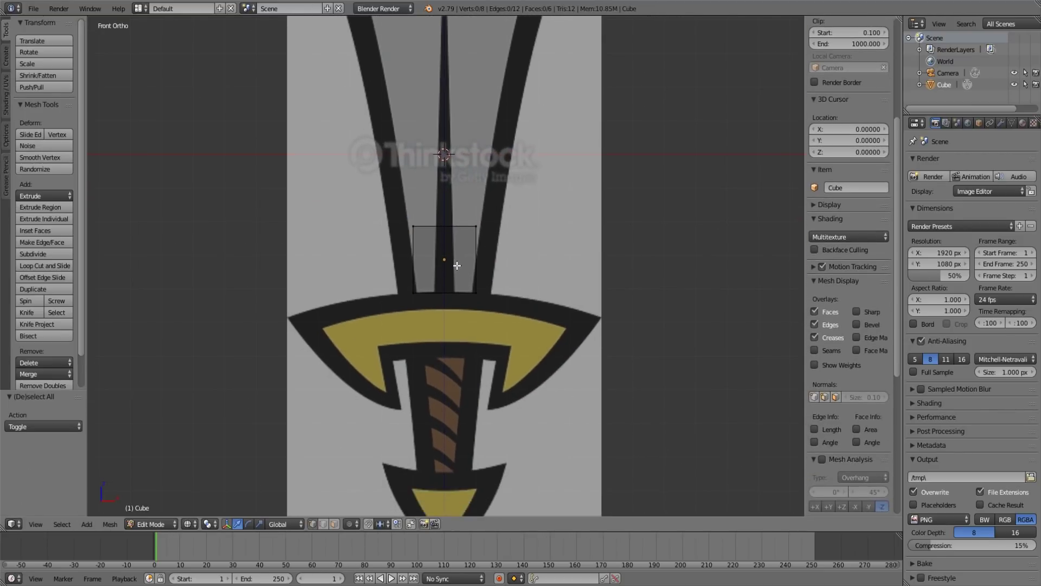
{"action": "key", "text": "b"}
{"action": "left_click_drag", "start_coordinate": [401, 221], "coordinate": [540, 292]}
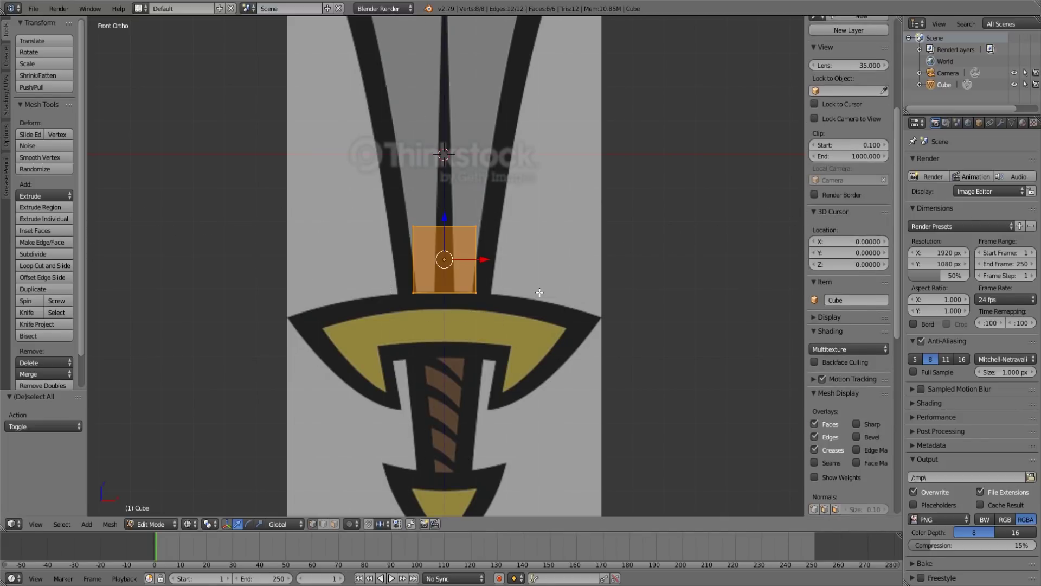
{"action": "key", "text": "s"}
{"action": "key", "text": "x"}
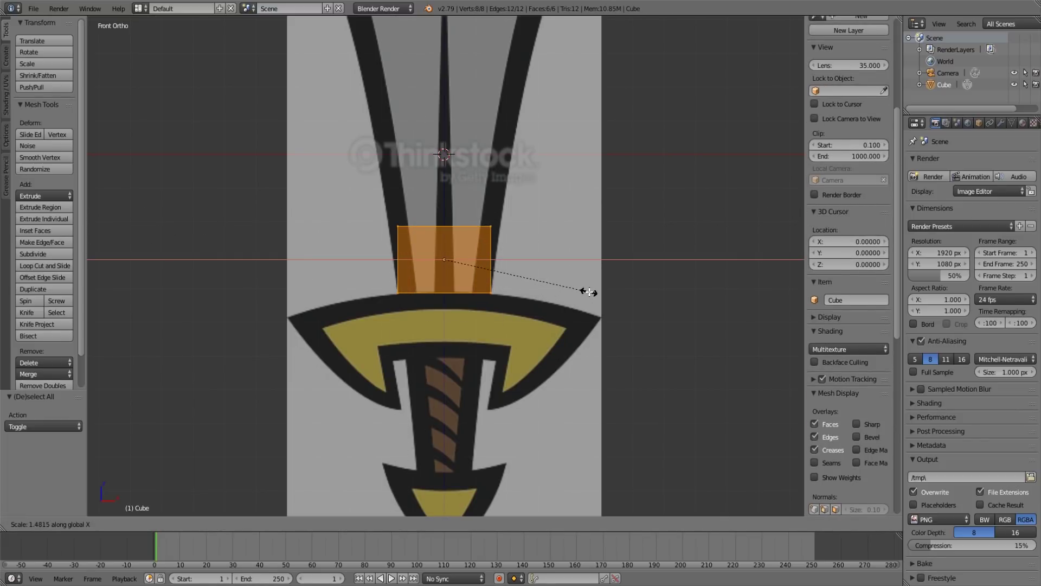
{"action": "left_click", "coordinate": [590, 292]}
- Select the cube's top vertices and widen the top face to match the blade outline
{"action": "key", "text": "a"}
{"action": "key", "text": "b"}
{"action": "left_click_drag", "start_coordinate": [387, 219], "coordinate": [539, 230]}
{"action": "key", "text": "g"}
{"action": "right_click", "coordinate": [413, 238]}
- Extrude the top face upward twice by about 2.4 units, scaling each new end by about 1.24 to follow the blade outline
{"action": "middle_click_drag", "start_coordinate": [520, 233], "coordinate": [530, 298], "text": "shift"}
{"action": "key", "text": "e"}
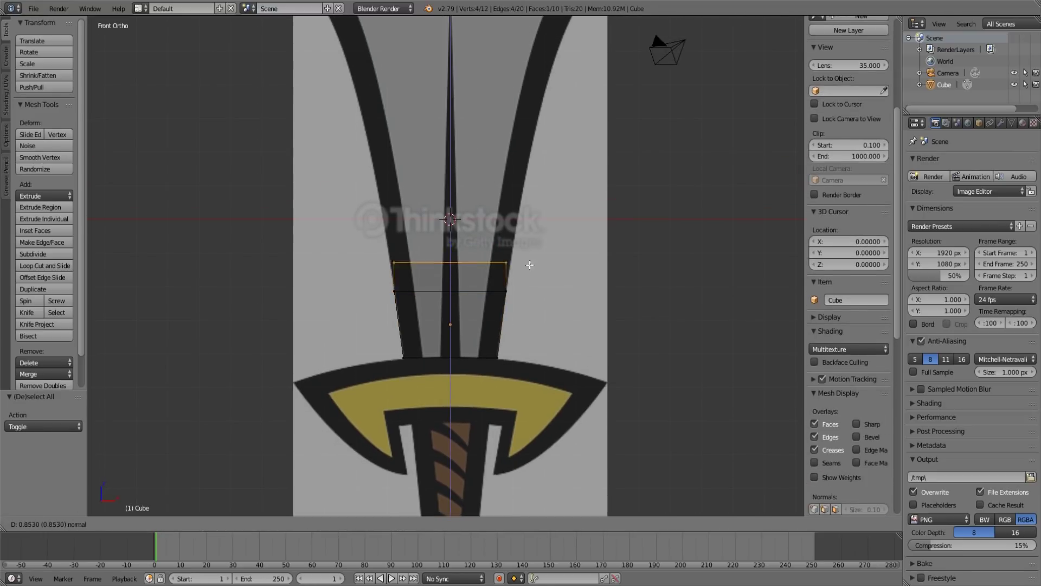
{"action": "left_click", "coordinate": [531, 218]}
{"action": "key", "text": "s"}
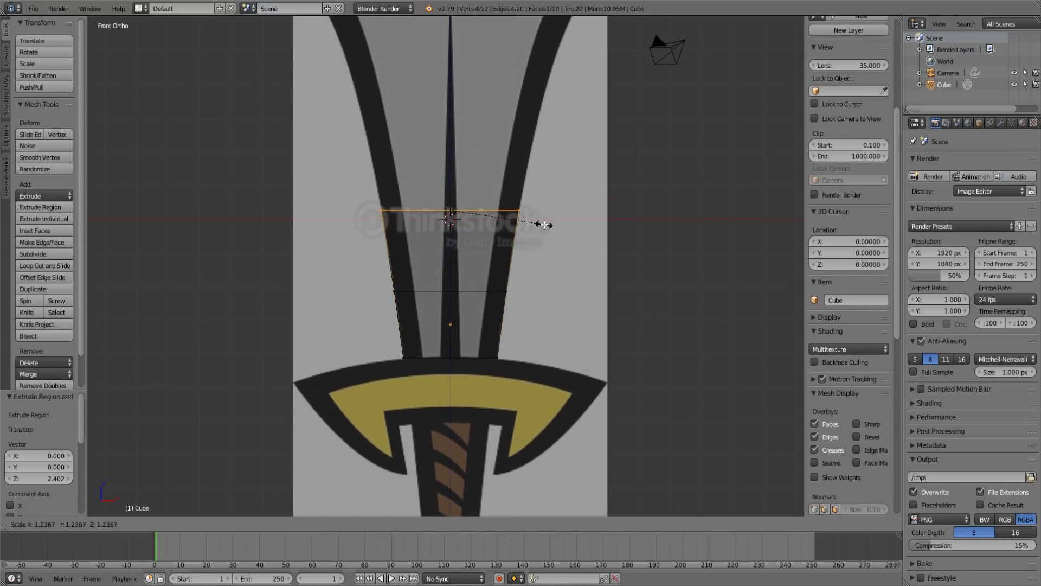
{"action": "middle_click_drag", "start_coordinate": [541, 214], "coordinate": [532, 293], "text": "shift"}
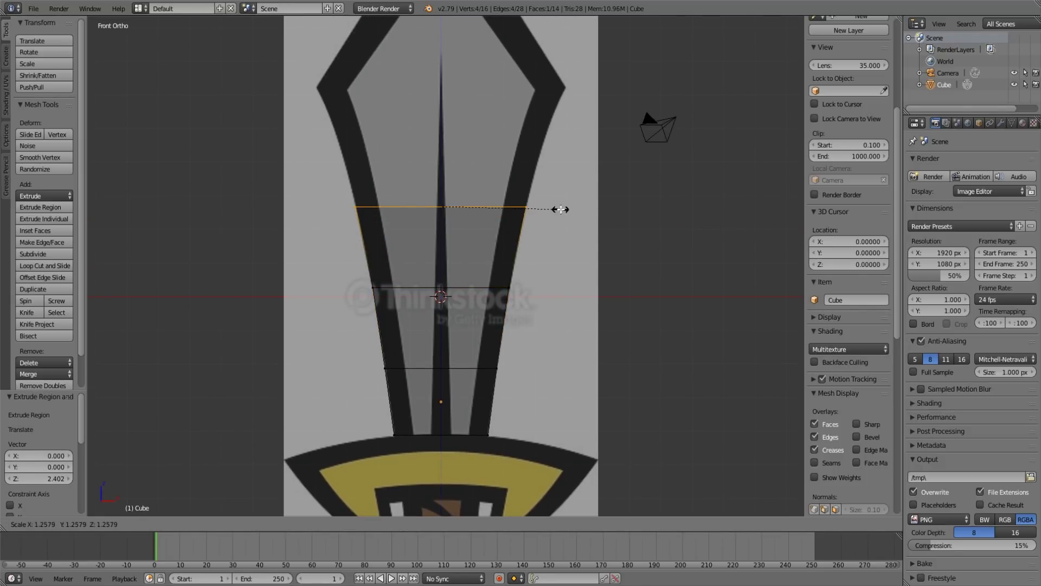
{"action": "left_click", "coordinate": [560, 210]}
- Extrude the top face further up the blade and scale the new end by 1.272 to fit the outline
{"action": "middle_click_drag", "start_coordinate": [558, 209], "coordinate": [546, 278], "text": "shift"}
{"action": "key", "text": "e"}
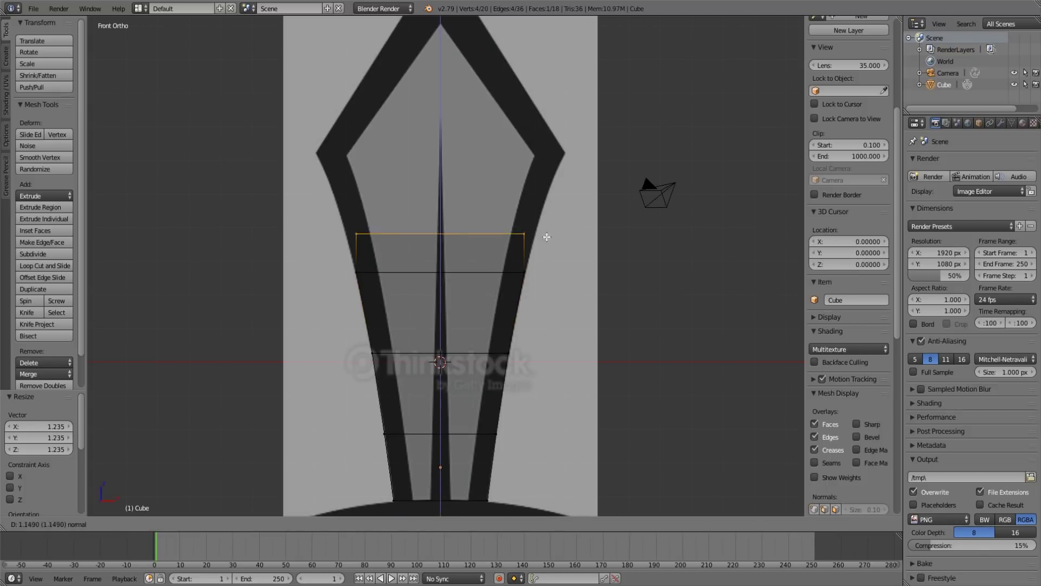
{"action": "left_click", "coordinate": [546, 203]}
{"action": "key", "text": "s"}
{"action": "left_click", "coordinate": [570, 205]}
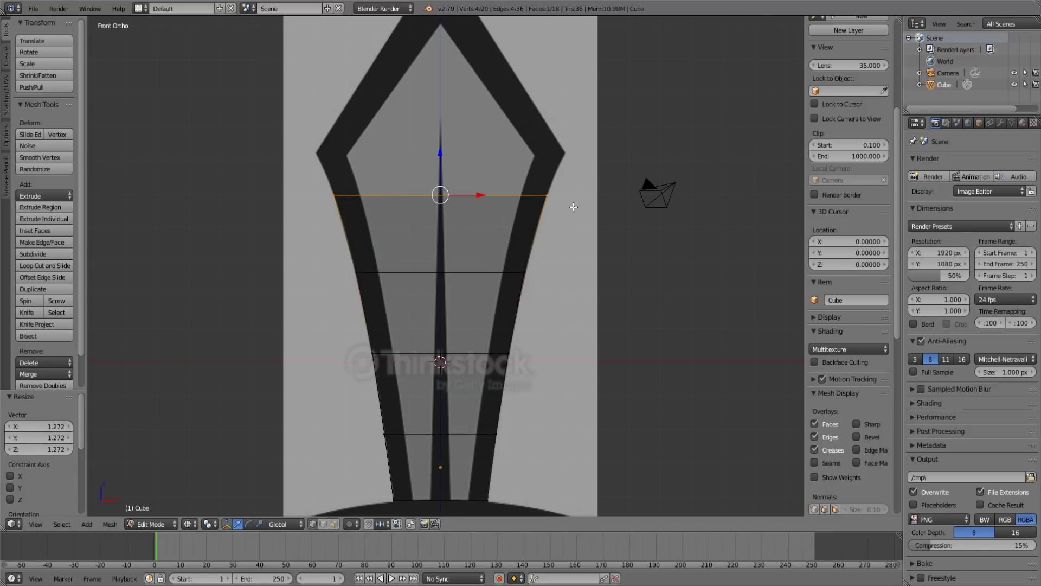
- Extrude the top face up 1.253 units to the blade's widest point and scale the new end by 1.166
{"action": "middle_click_drag", "start_coordinate": [571, 205], "coordinate": [556, 243], "text": "shift"}
{"action": "key", "text": "e"}
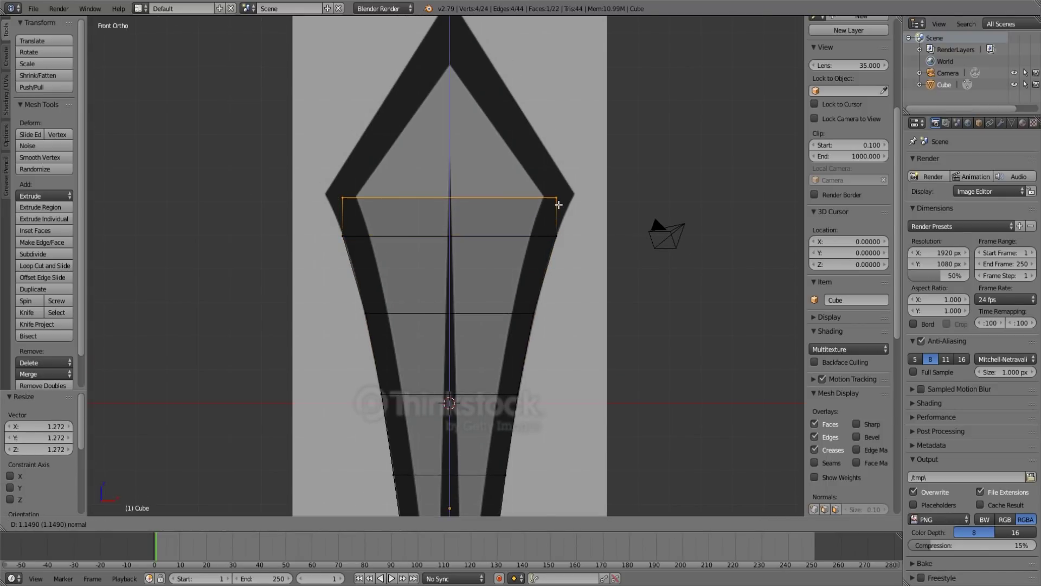
{"action": "left_click", "coordinate": [559, 201]}
{"action": "key", "text": "s"}
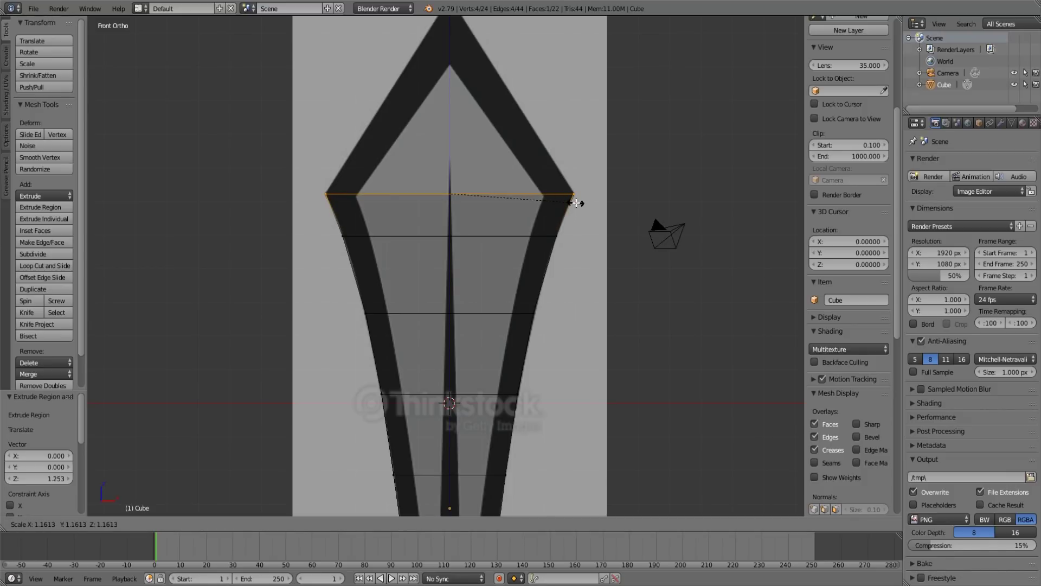
{"action": "left_click", "coordinate": [576, 203]}
- Extrude the top face 1.741 units above the blade's widest point and scale it down to 0.702 to start the taper
{"action": "middle_click_drag", "start_coordinate": [572, 204], "coordinate": [578, 236], "text": "shift"}
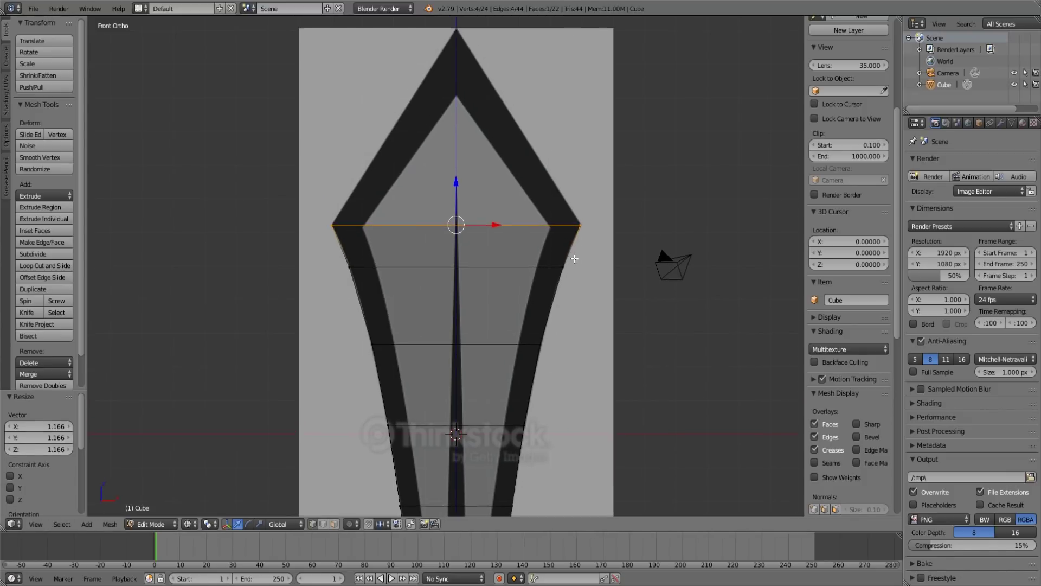
{"action": "key", "text": "e"}
{"action": "left_click", "coordinate": [571, 201]}
{"action": "key", "text": "s"}
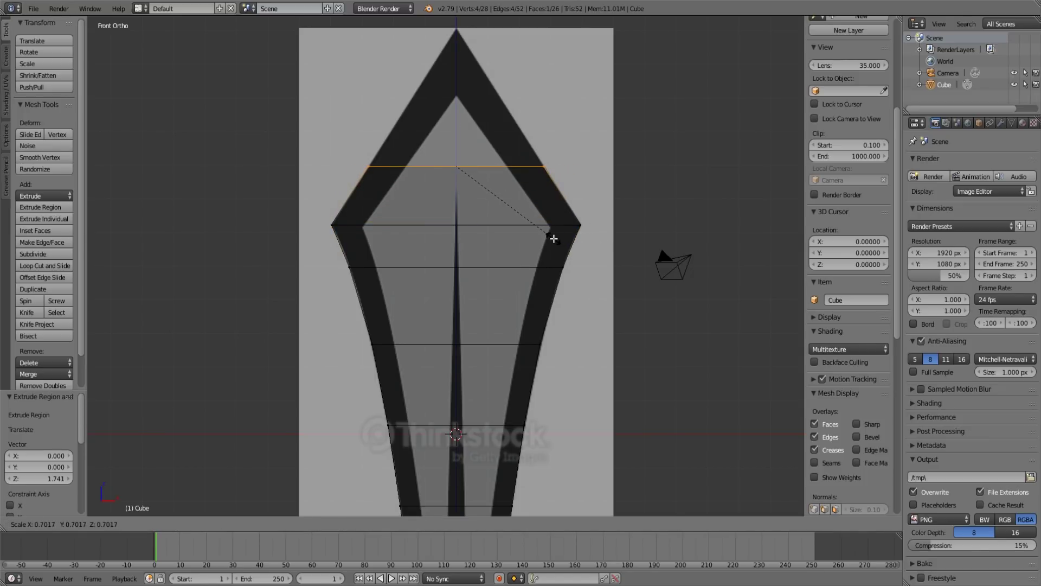
{"action": "left_click", "coordinate": [553, 239]}
- Extrude the top face 3.290 units toward the blade tip and scale it down to 0.205
{"action": "middle_click_drag", "start_coordinate": [554, 238], "coordinate": [576, 262], "text": "shift"}
{"action": "key", "text": "e"}
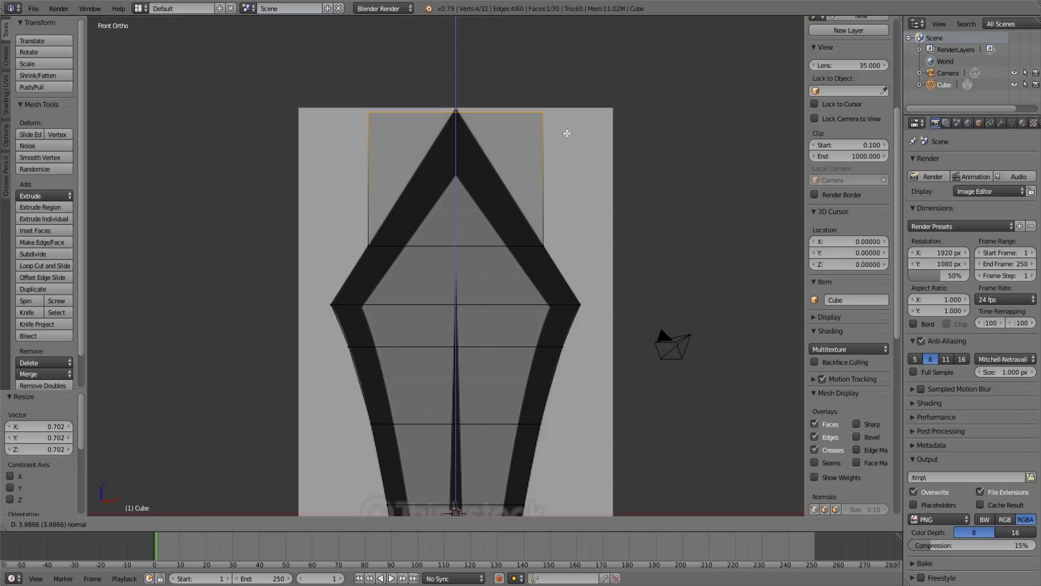
{"action": "left_click", "coordinate": [564, 154]}
{"action": "key", "text": "s"}
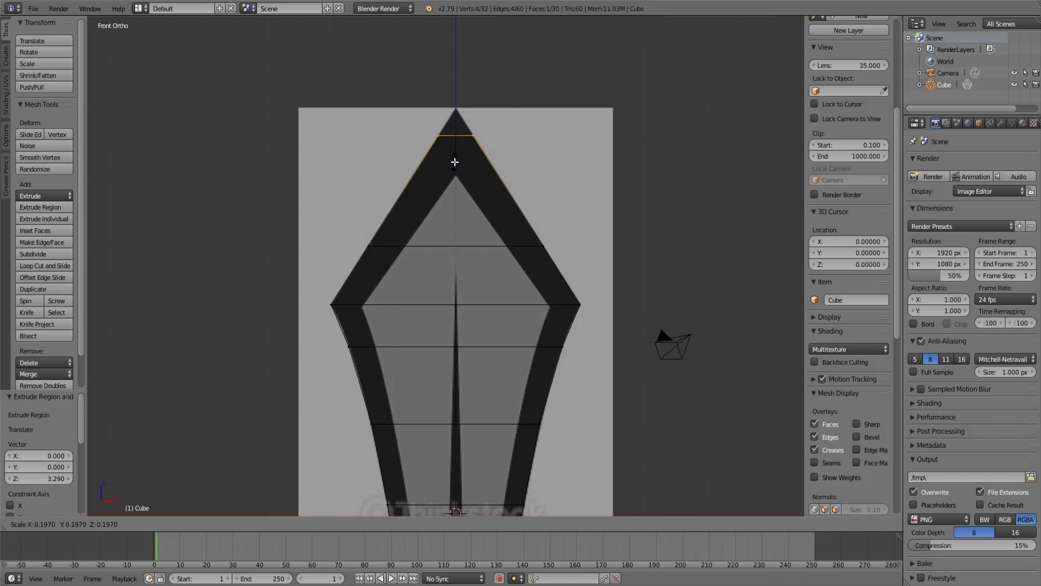
{"action": "left_click", "coordinate": [457, 162]}
- Extrude the top face 0.818 units to the blade's tip and merge its vertices at center into a point
{"action": "key", "text": "e"}
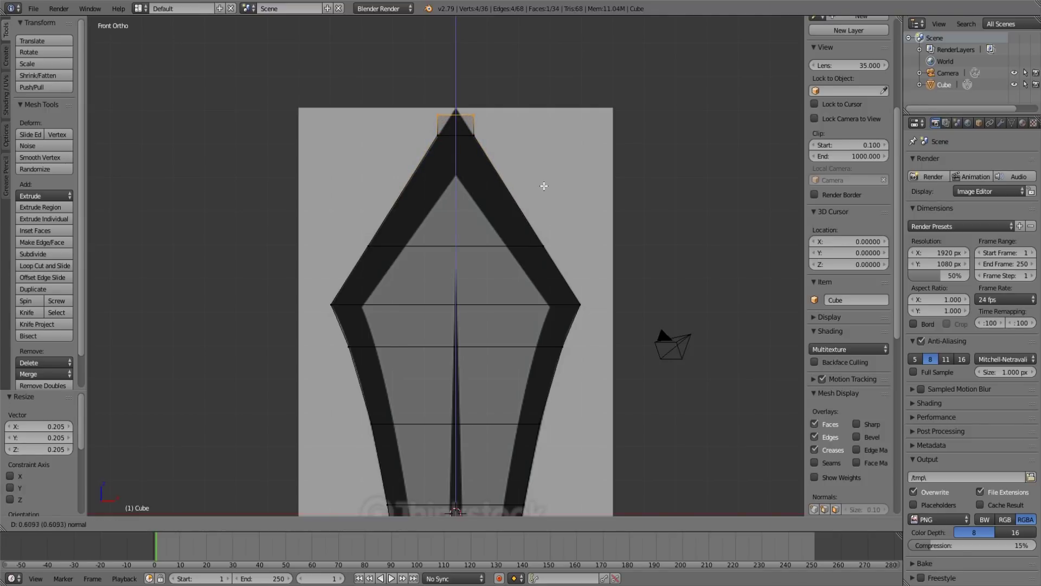
{"action": "left_click", "coordinate": [543, 179]}
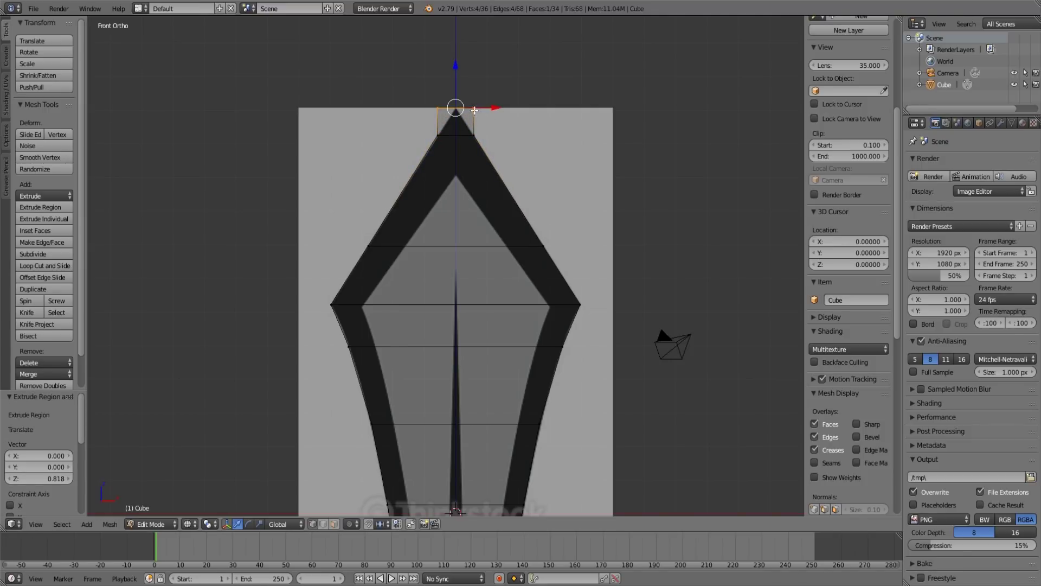
{"action": "key", "text": "alt+m"}
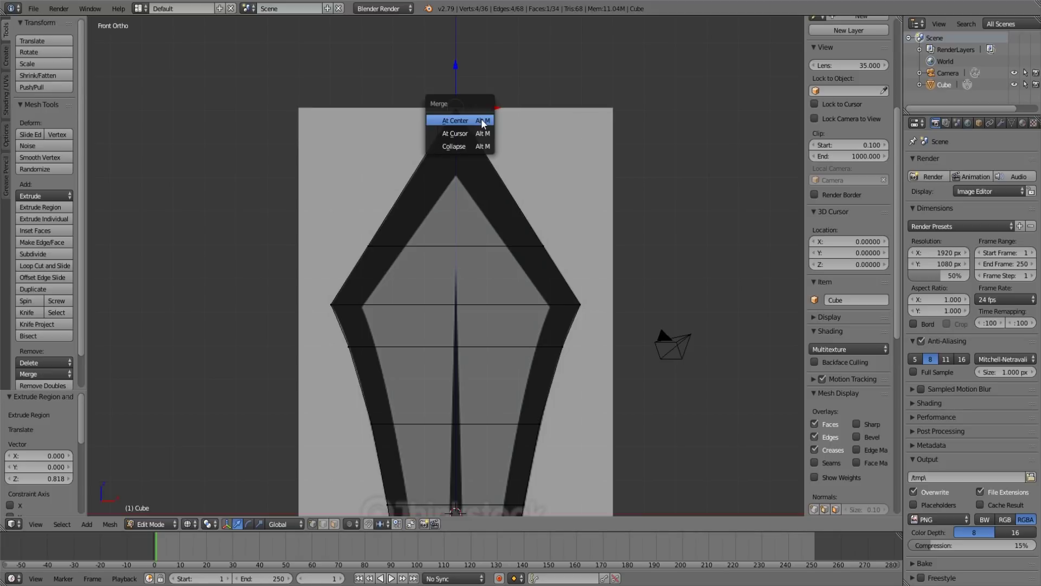
{"action": "left_click", "coordinate": [455, 120]}
{"action": "scroll", "coordinate": [469, 184], "scroll_direction": "down", "scroll_amount": 1}
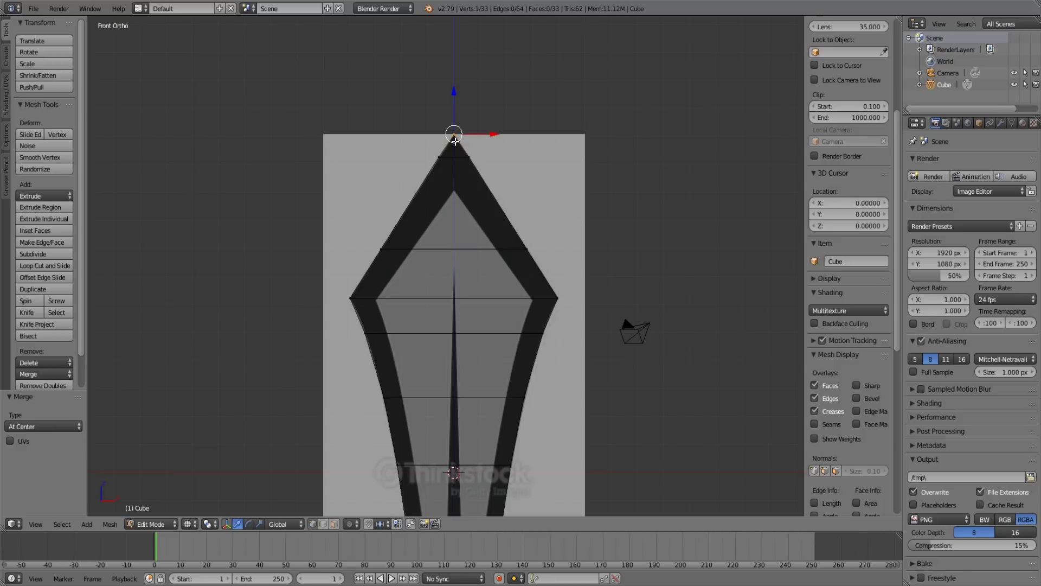
{"action": "scroll", "coordinate": [454, 141], "scroll_direction": "up", "scroll_amount": 4}
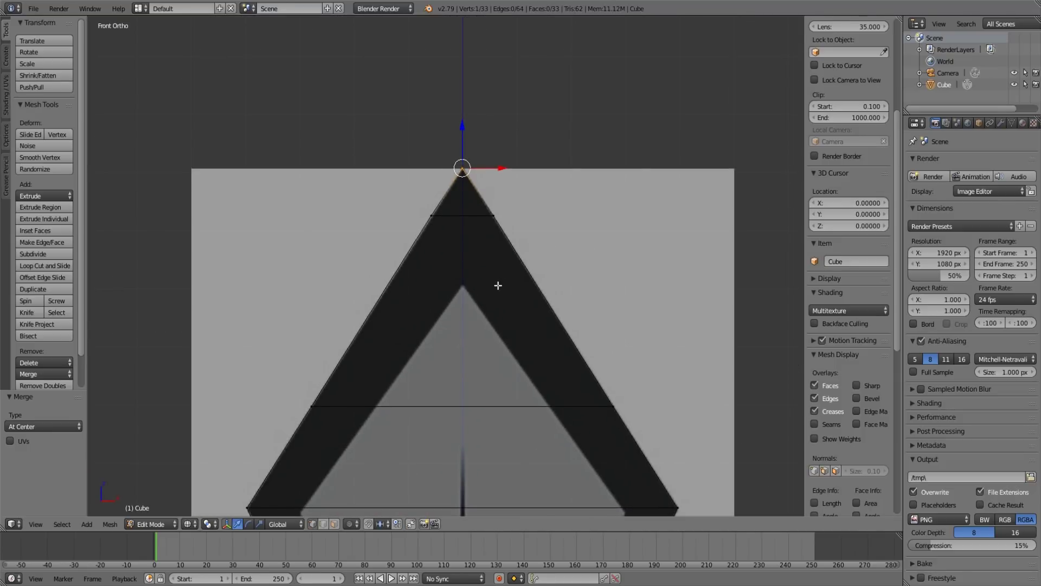
{"action": "scroll", "coordinate": [498, 285], "scroll_direction": "down", "scroll_amount": 4}
- Select the bottom vertices at the blade's base, scale them by 0.992 and move them up 0.024 along Z to meet the guard
{"action": "mouse_move", "coordinate": [502, 314]}
{"action": "middle_mouse_down", "text": "shift"}
{"action": "mouse_move", "coordinate": [504, 277]}
{"action": "mouse_move", "coordinate": [454, 119]}
{"action": "middle_mouse_up", "text": "shift"}
{"action": "middle_click_drag", "start_coordinate": [463, 286], "coordinate": [482, 99], "text": "shift"}
{"action": "middle_click_drag", "start_coordinate": [486, 310], "coordinate": [502, 272], "text": "shift"}
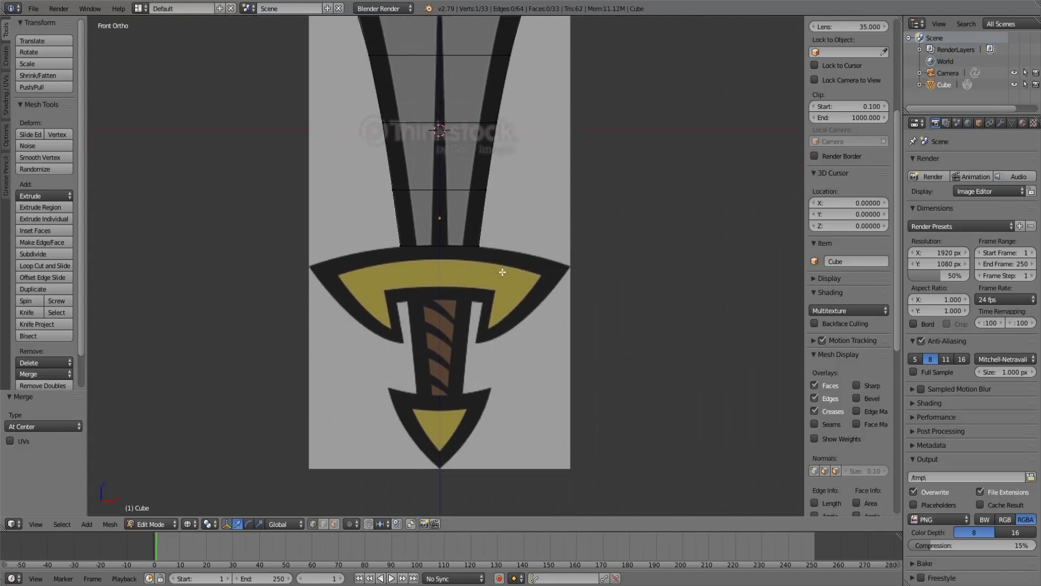
{"action": "scroll", "coordinate": [502, 272], "scroll_direction": "up", "scroll_amount": 5}
{"action": "key", "text": "a"}
{"action": "key", "text": "b"}
{"action": "left_click_drag", "start_coordinate": [321, 127], "coordinate": [585, 168]}
{"action": "scroll", "coordinate": [585, 168], "scroll_direction": "down", "scroll_amount": 6}
{"action": "scroll", "coordinate": [526, 251], "scroll_direction": "up", "scroll_amount": 6}
{"action": "scroll", "coordinate": [524, 250], "scroll_direction": "down", "scroll_amount": 2}
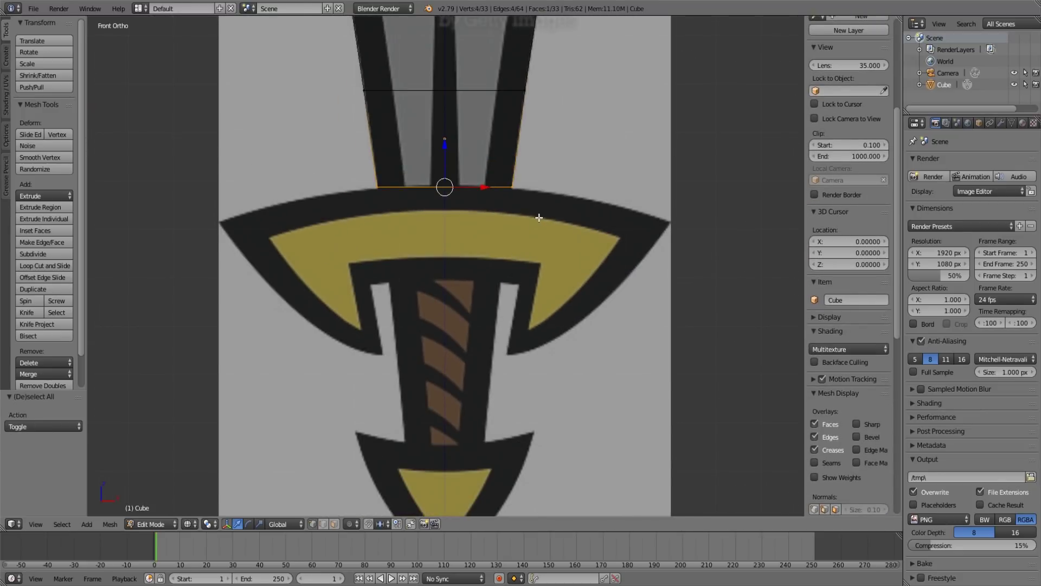
{"action": "middle_click_drag", "start_coordinate": [538, 217], "coordinate": [535, 203], "text": "shift"}
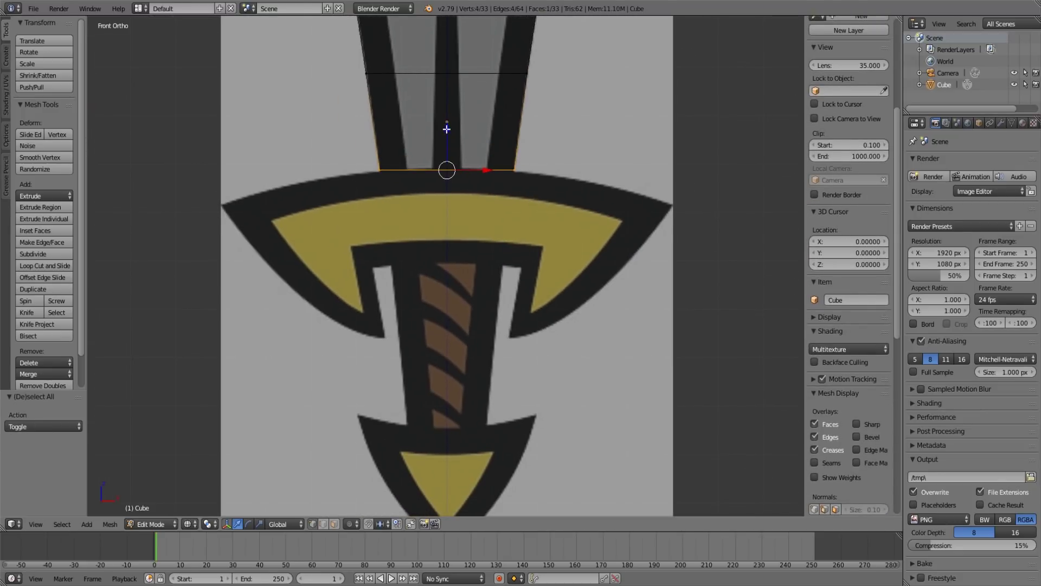
{"action": "key", "text": "s"}
{"action": "left_click", "coordinate": [448, 131]}
{"action": "key", "text": "s"}
{"action": "right_click", "coordinate": [577, 189]}
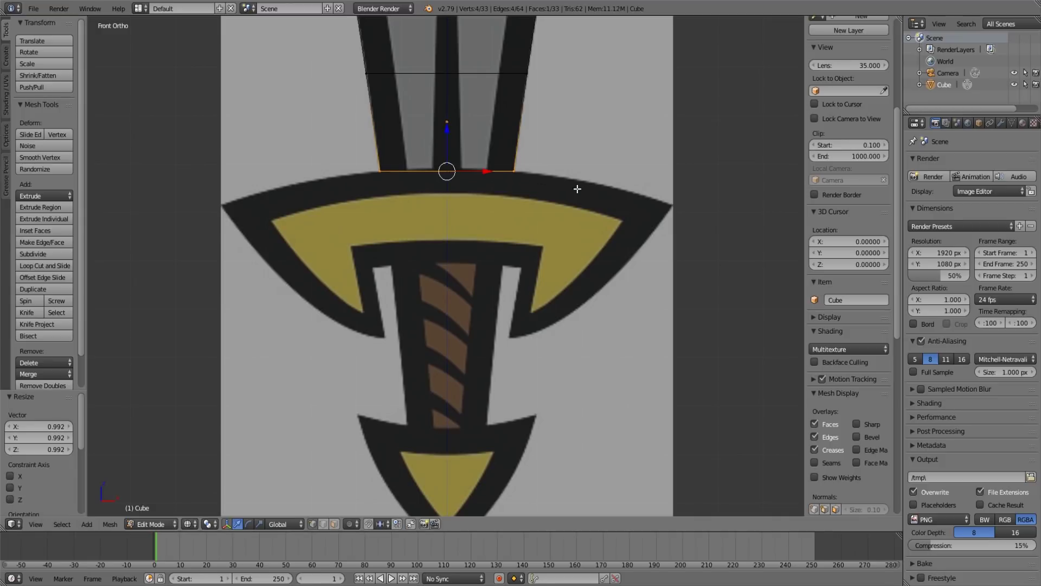
{"action": "left_click_drag", "start_coordinate": [448, 133], "coordinate": [449, 131]}
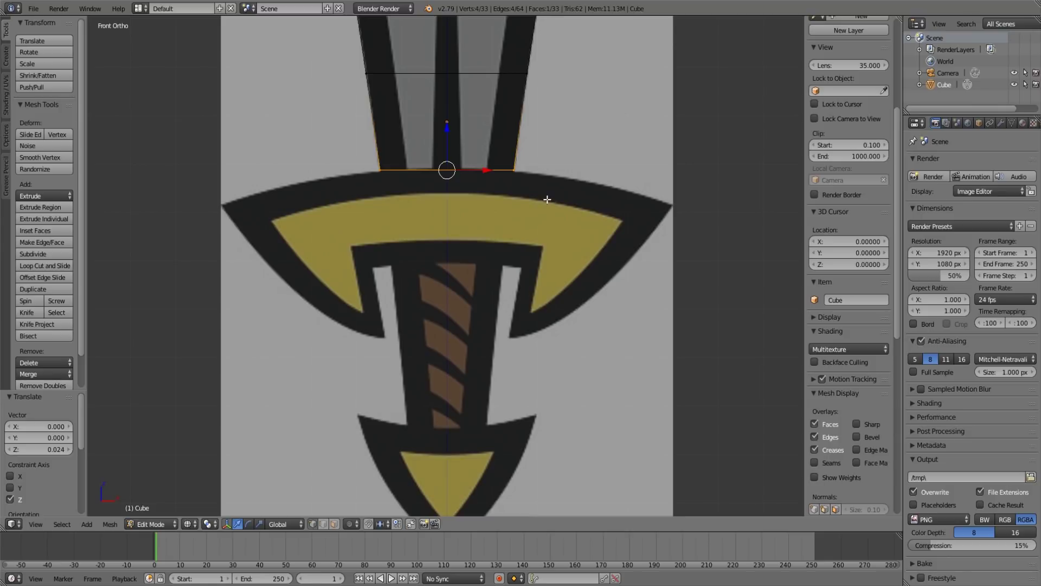
- Extrude the bottom face down 0.254 units into the guard and scale it by 2.191 to reach the guard's upper curve
{"action": "key", "text": "e"}
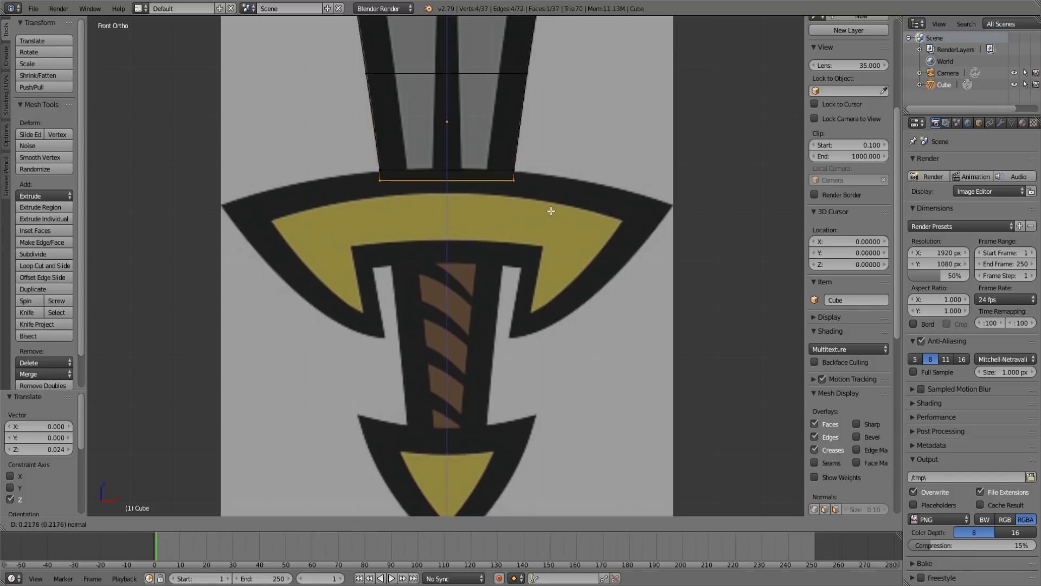
{"action": "left_click", "coordinate": [552, 211]}
{"action": "key", "text": "s"}
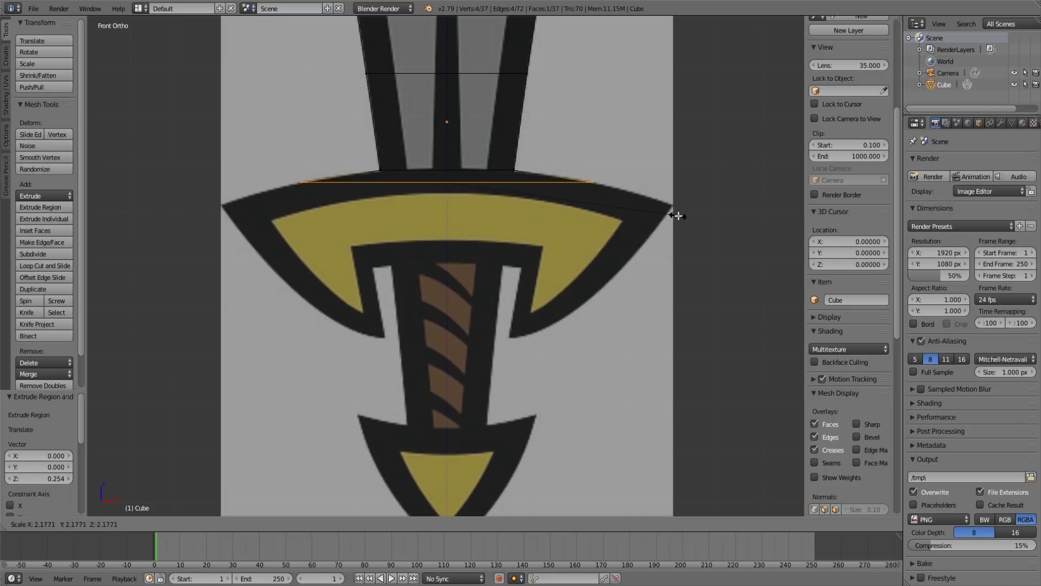
{"action": "left_click", "coordinate": [677, 216]}
- Extrude the bottom face down 0.399 units and scale it by about 1.503 to reach the guard's outer corners
{"action": "middle_click_drag", "start_coordinate": [677, 215], "coordinate": [468, 283]}
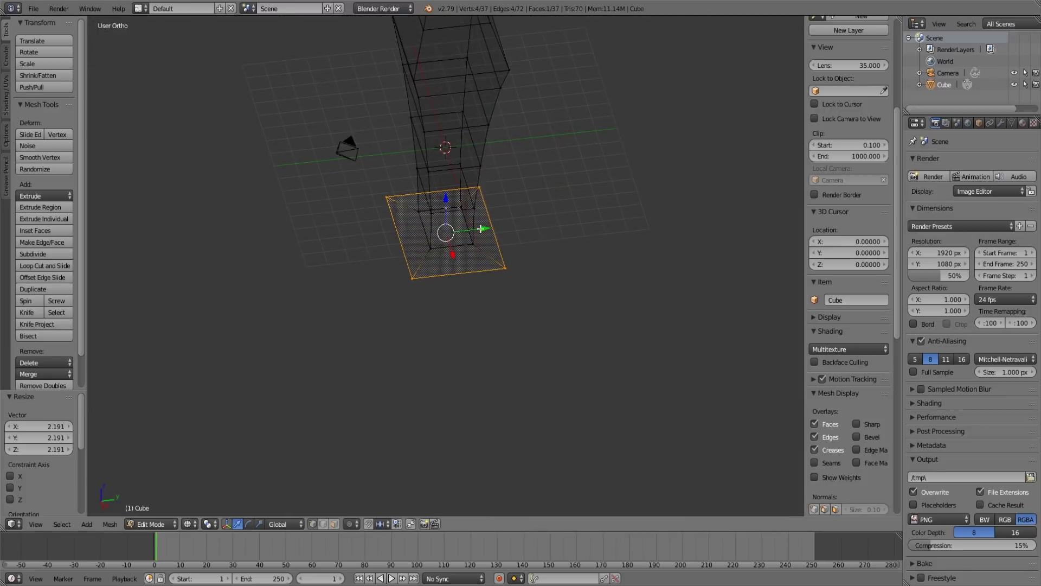
{"action": "middle_click_drag", "start_coordinate": [480, 228], "coordinate": [506, 249]}
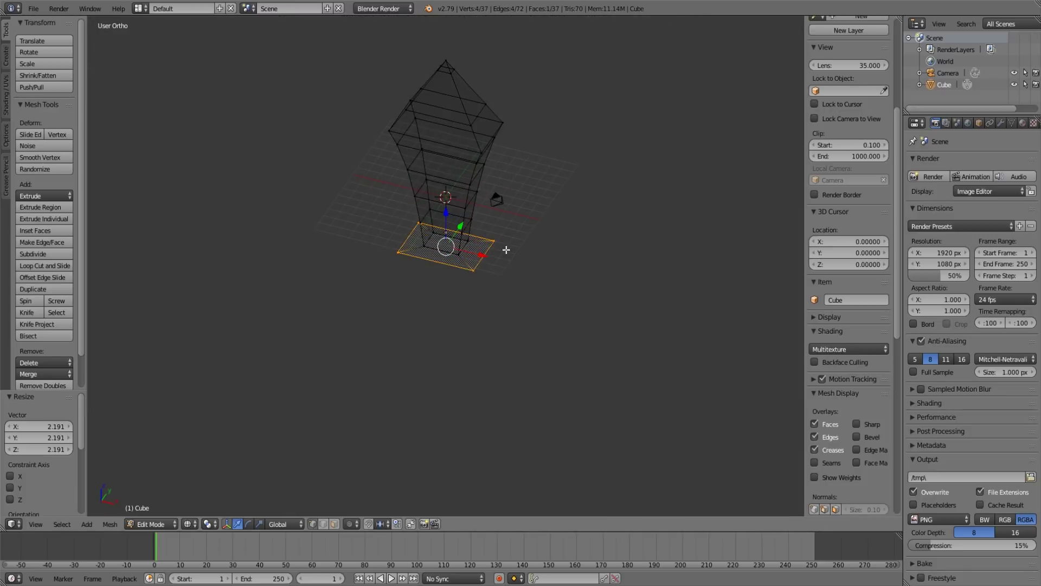
{"action": "key", "text": "KP_1"}
{"action": "scroll", "coordinate": [472, 250], "scroll_direction": "up", "scroll_amount": 7}
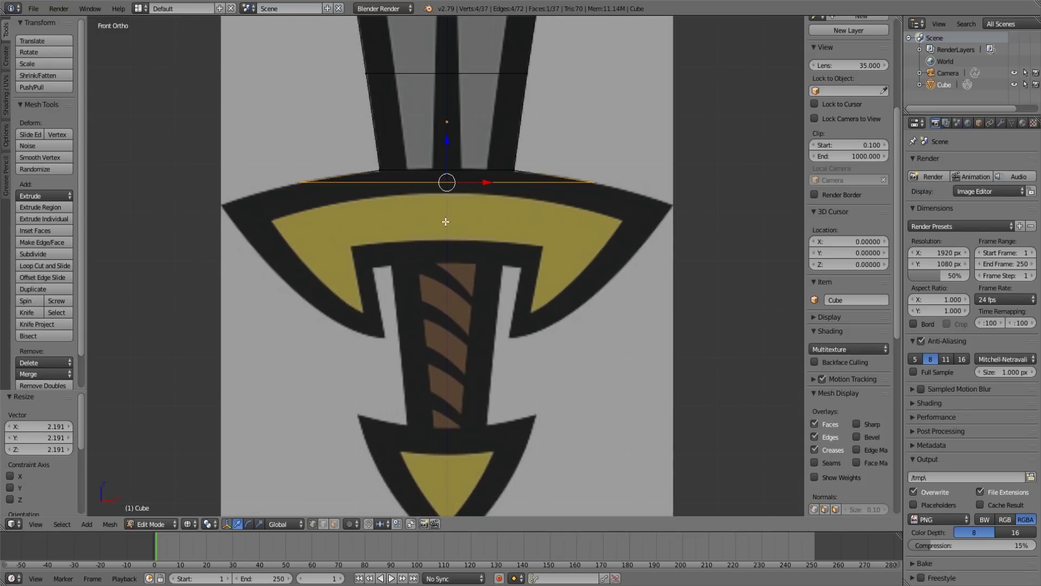
{"action": "key", "text": "e"}
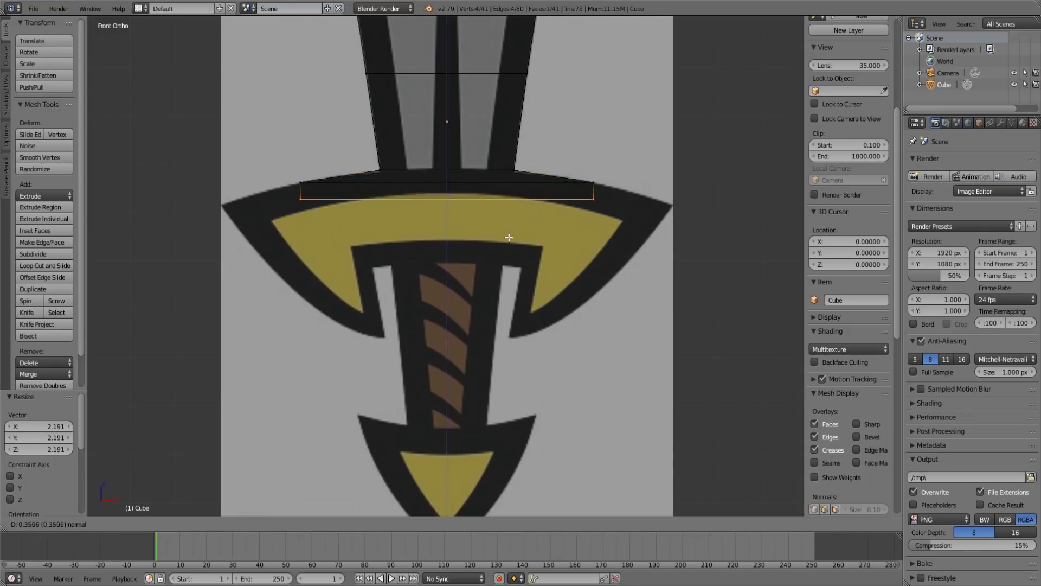
{"action": "left_click", "coordinate": [508, 234]}
{"action": "key", "text": "s"}
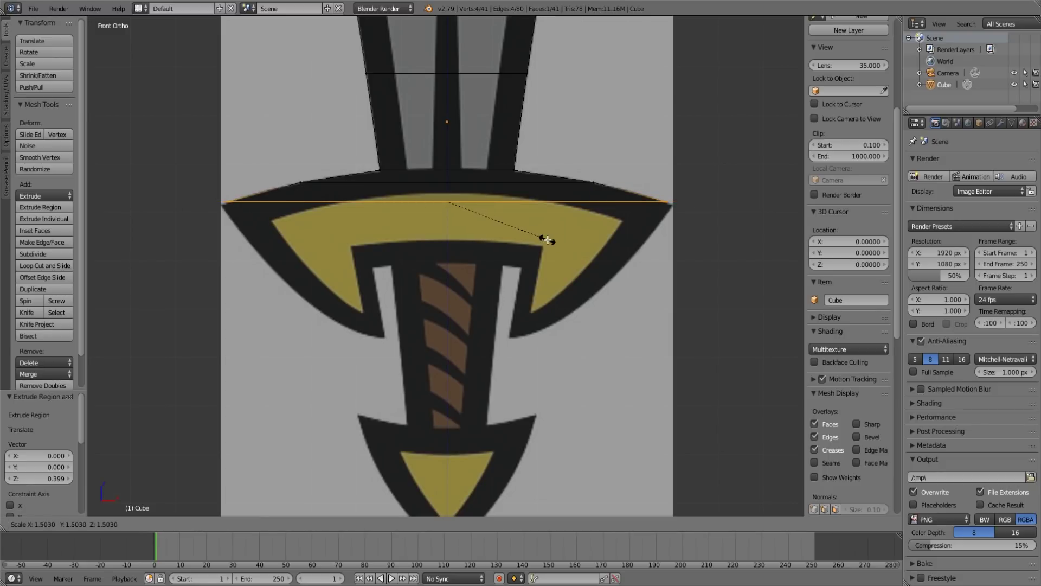
{"action": "left_click", "coordinate": [546, 239]}
- Move the widened bottom face down 0.073 units along Z to line up with the guard's outer points
{"action": "left_click_drag", "start_coordinate": [452, 163], "coordinate": [448, 166]}
{"action": "key", "text": "s"}
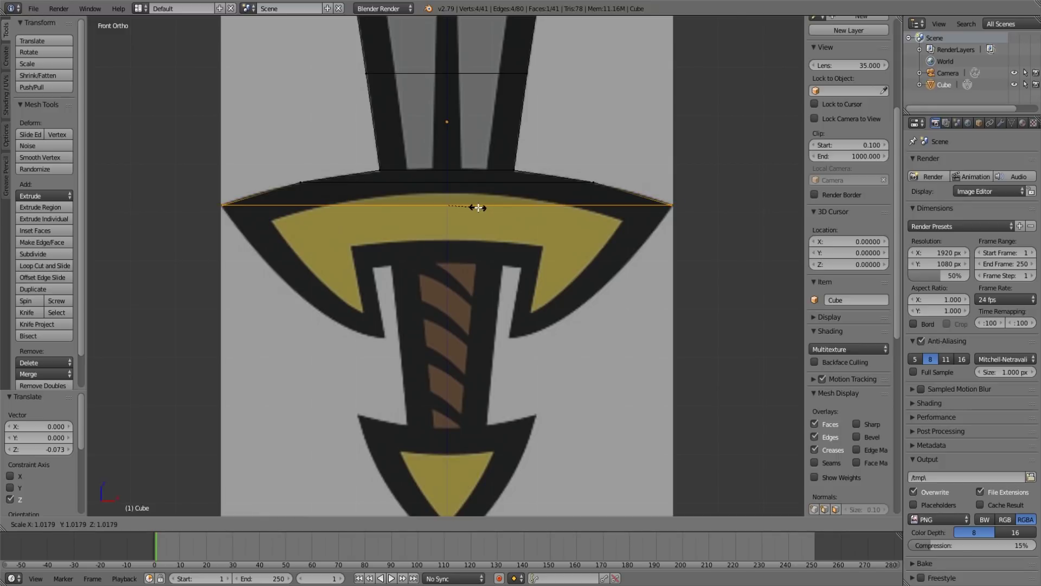
{"action": "right_click", "coordinate": [480, 206]}
- Extrude the bottom face down 0.641 units and scale it by 0.903 to follow the guard's tapering sides
{"action": "key", "text": "e"}
{"action": "left_click", "coordinate": [520, 246]}
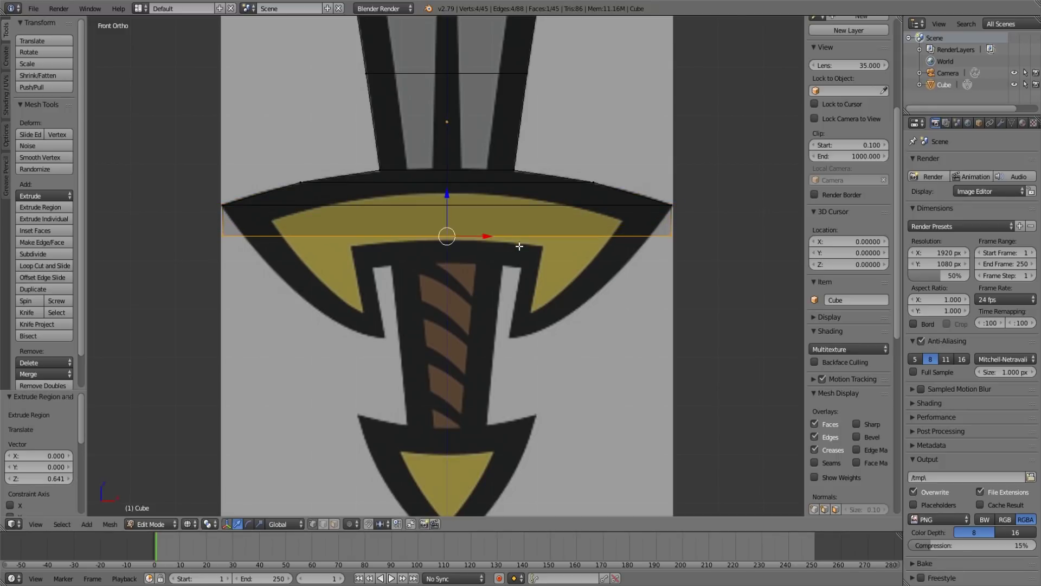
{"action": "key", "text": "s"}
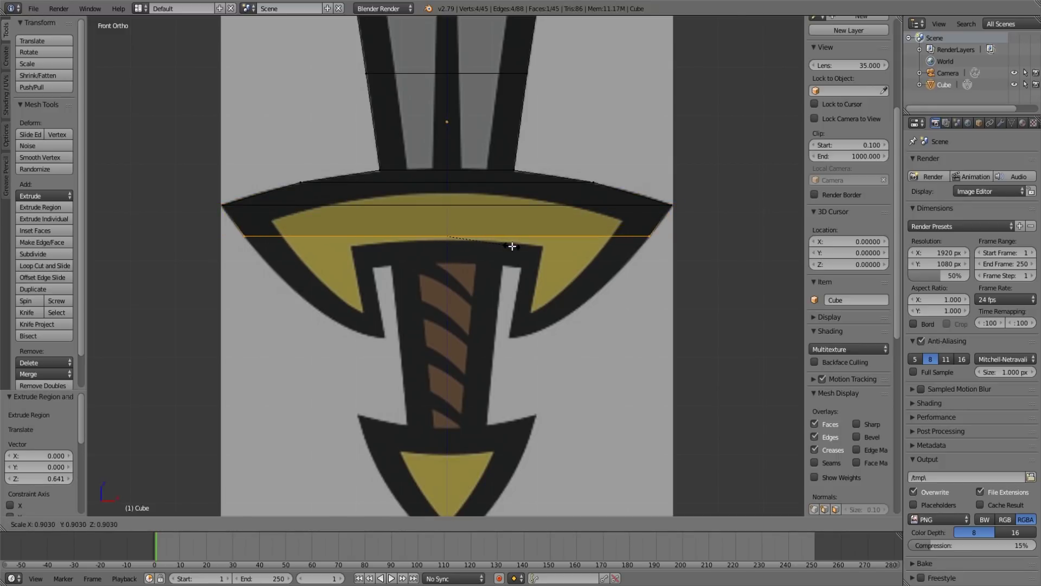
{"action": "left_click", "coordinate": [512, 246]}
- Extrude the bottom face down 0.629 units and scale it by 0.881 to match the guard's outline
{"action": "key", "text": "e"}
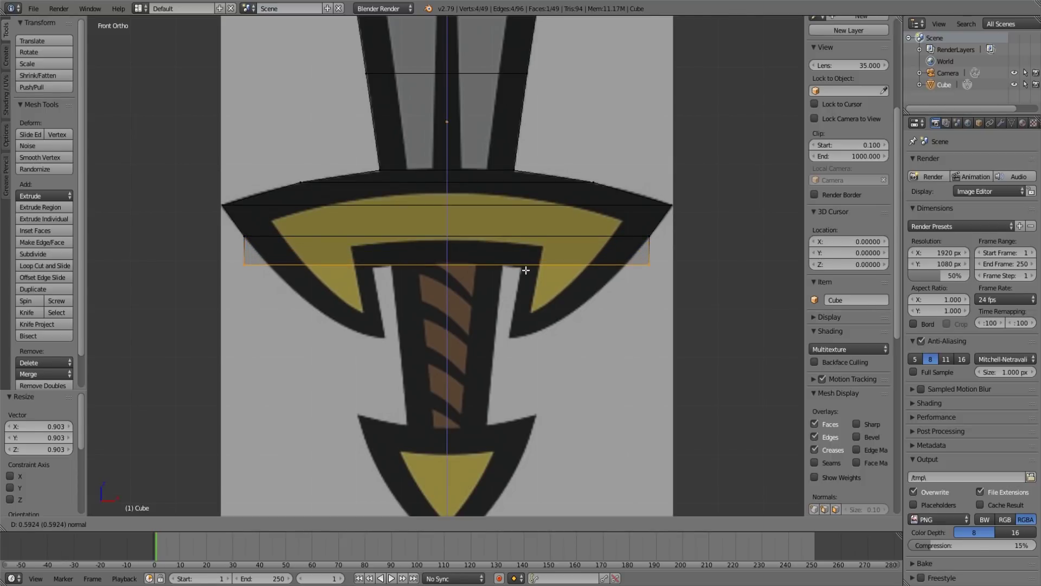
{"action": "left_click", "coordinate": [526, 271]}
{"action": "key", "text": "s"}
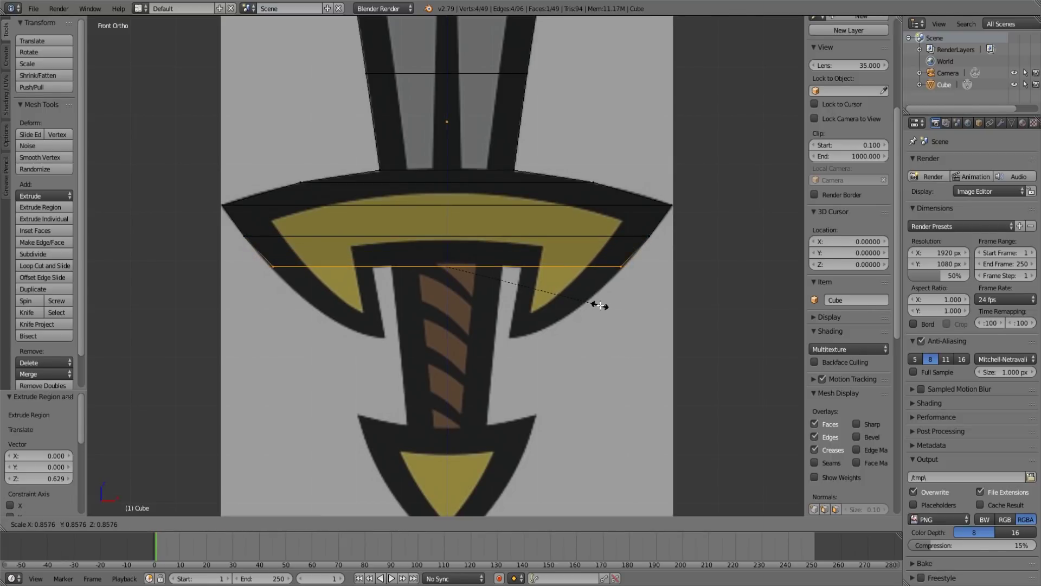
{"action": "left_click", "coordinate": [604, 306]}
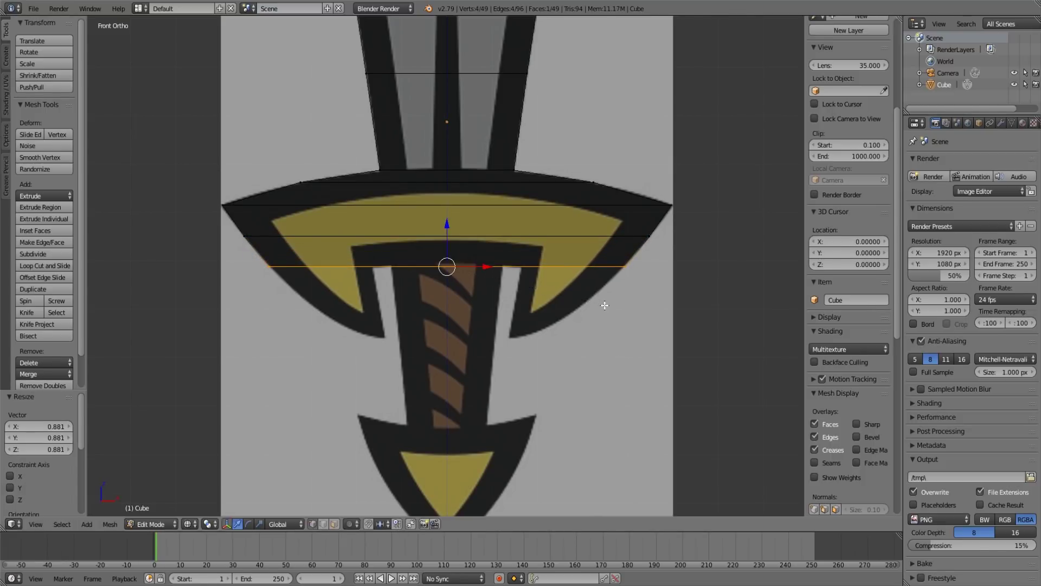
{"action": "key", "text": "a"}
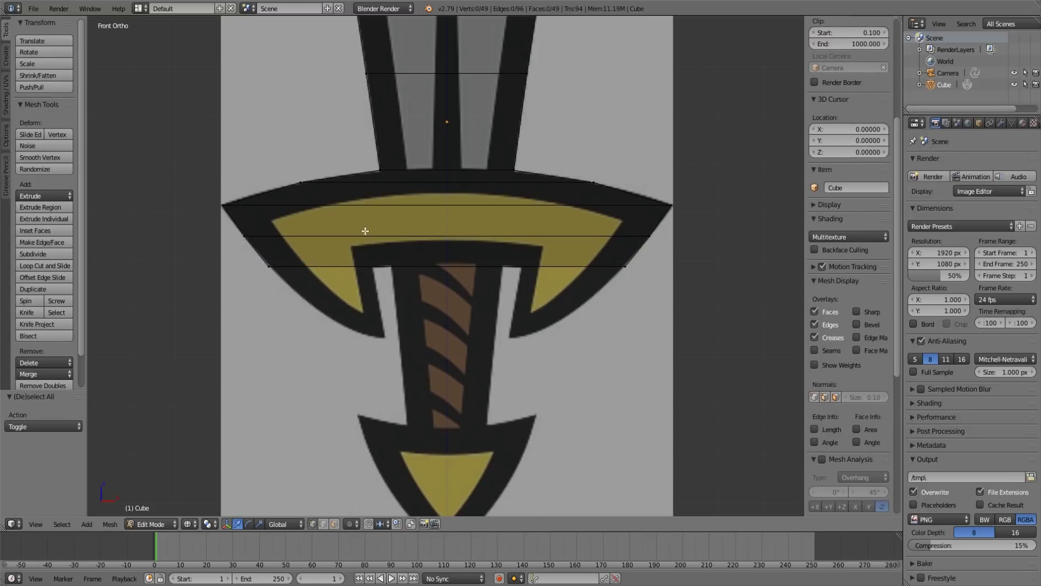
{"action": "key", "text": "ctrl+r"}
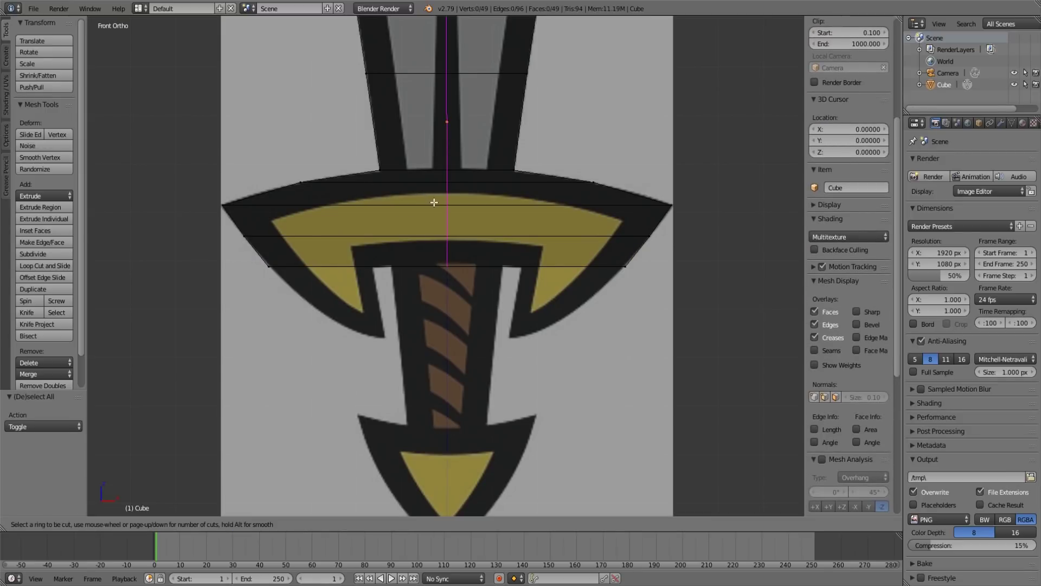
{"action": "scroll", "coordinate": [438, 203], "scroll_direction": "up", "scroll_amount": 1}
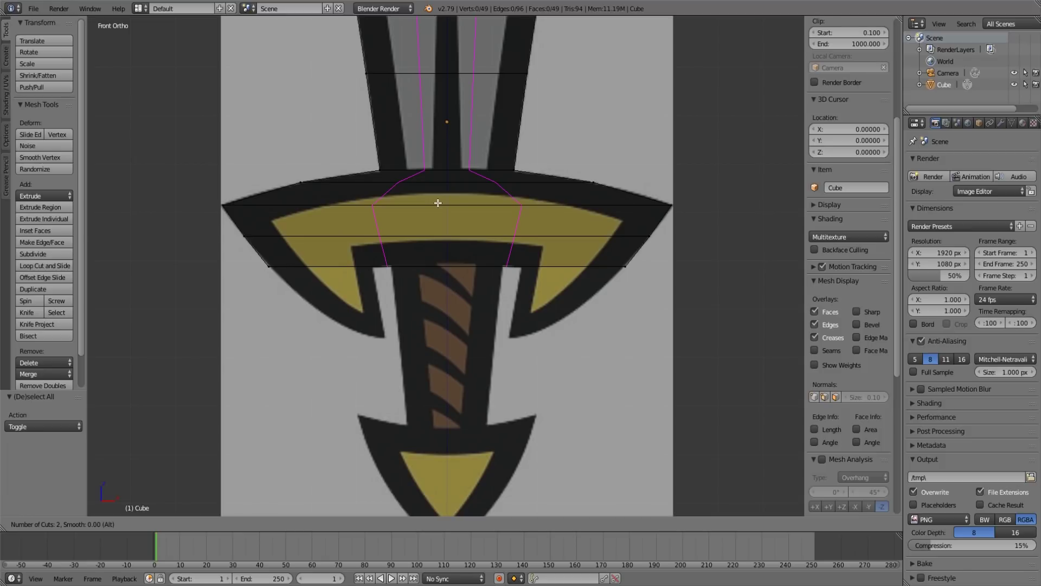
{"action": "scroll", "coordinate": [438, 203], "scroll_direction": "up", "scroll_amount": 1}
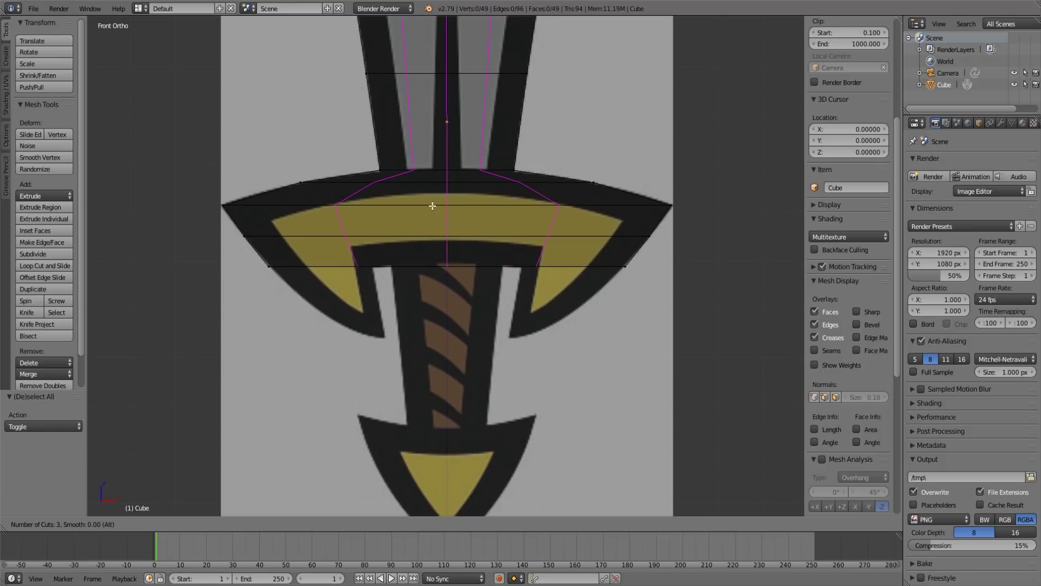
{"action": "key", "text": "Escape"}
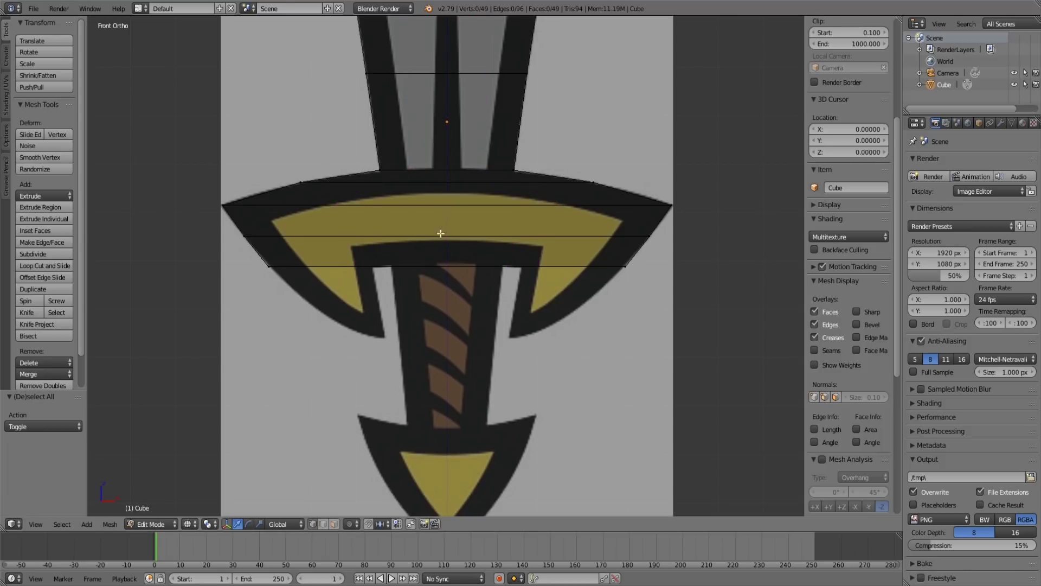
- Extrude the guard's bottom face down 1.427 units and scale it inward toward the lower tips, with a final 1.019 correction
{"action": "key", "text": "b"}
{"action": "left_click_drag", "start_coordinate": [258, 257], "coordinate": [290, 273]}
{"action": "key", "text": "b"}
{"action": "left_click_drag", "start_coordinate": [561, 249], "coordinate": [623, 285]}
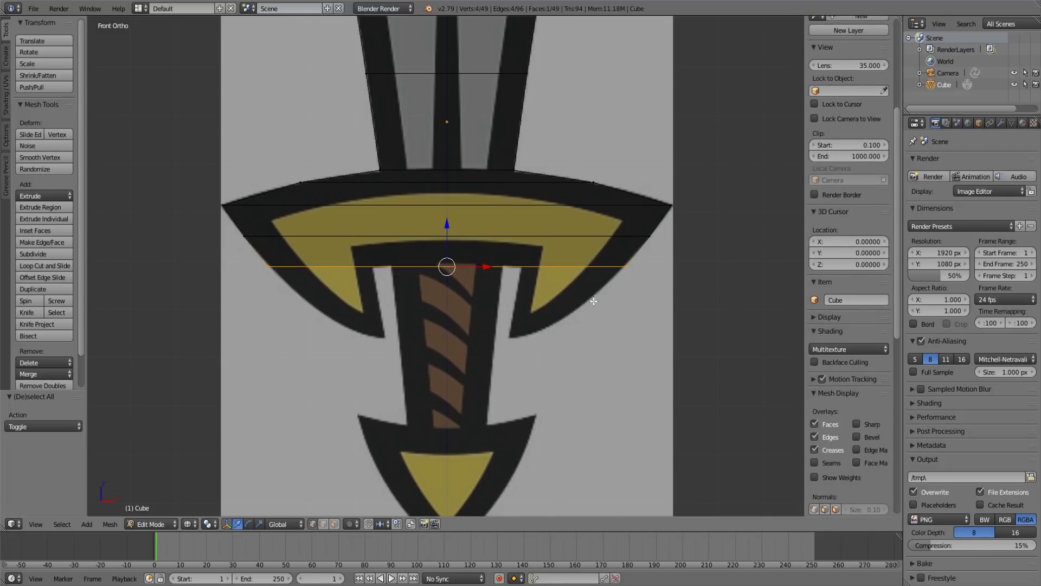
{"action": "key", "text": "e"}
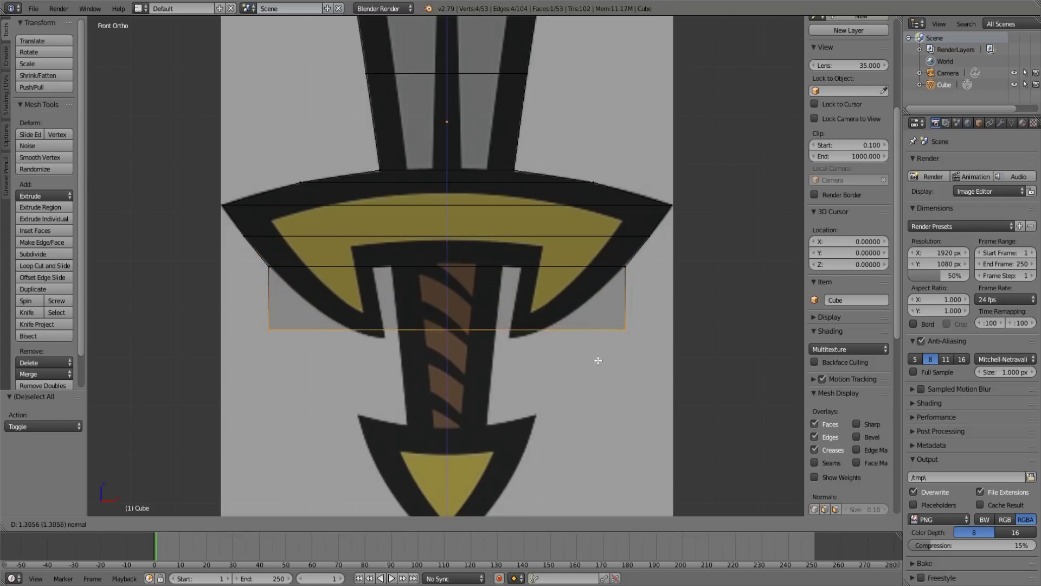
{"action": "left_click", "coordinate": [597, 366]}
{"action": "key", "text": "s"}
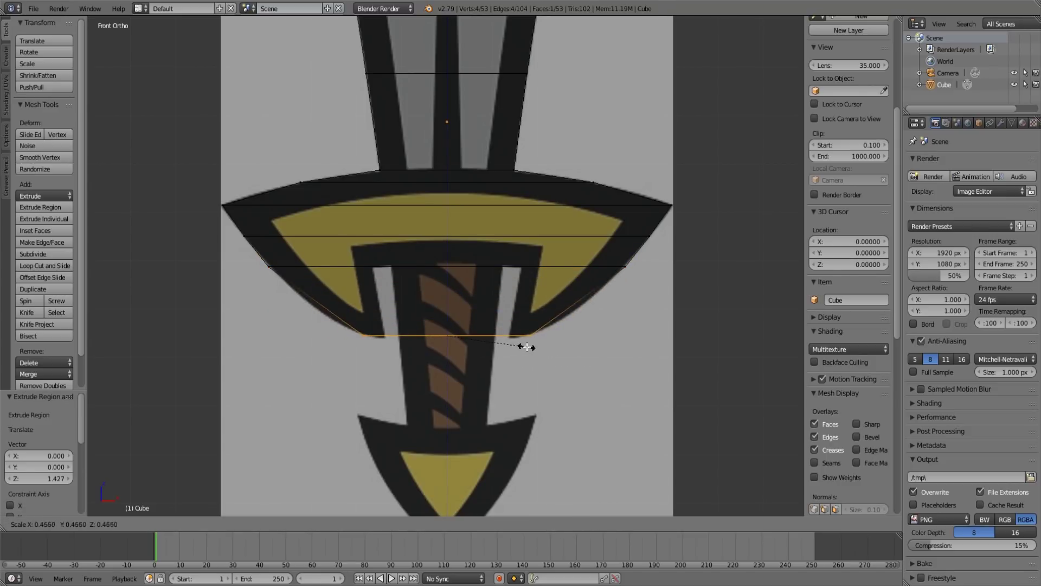
{"action": "left_click", "coordinate": [530, 347]}
{"action": "key", "text": "s"}
{"action": "left_click", "coordinate": [566, 345]}
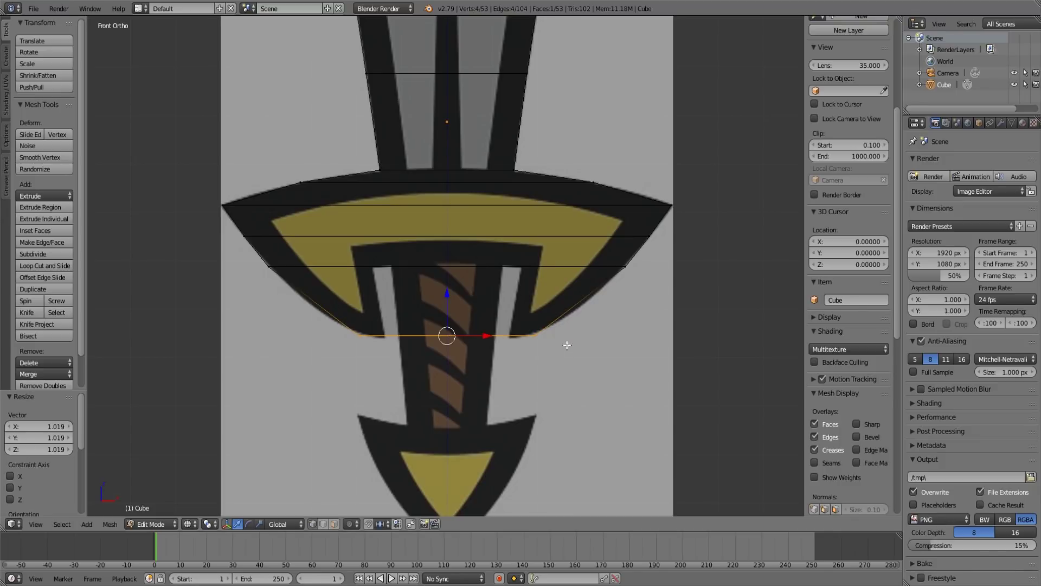
- Move the bottom face up 0.121 units along Z and scale it by about 1.104 to fit the guard's lower tips
{"action": "key", "text": "g"}
{"action": "key", "text": "z"}
{"action": "left_click", "coordinate": [448, 287]}
{"action": "key", "text": "s"}
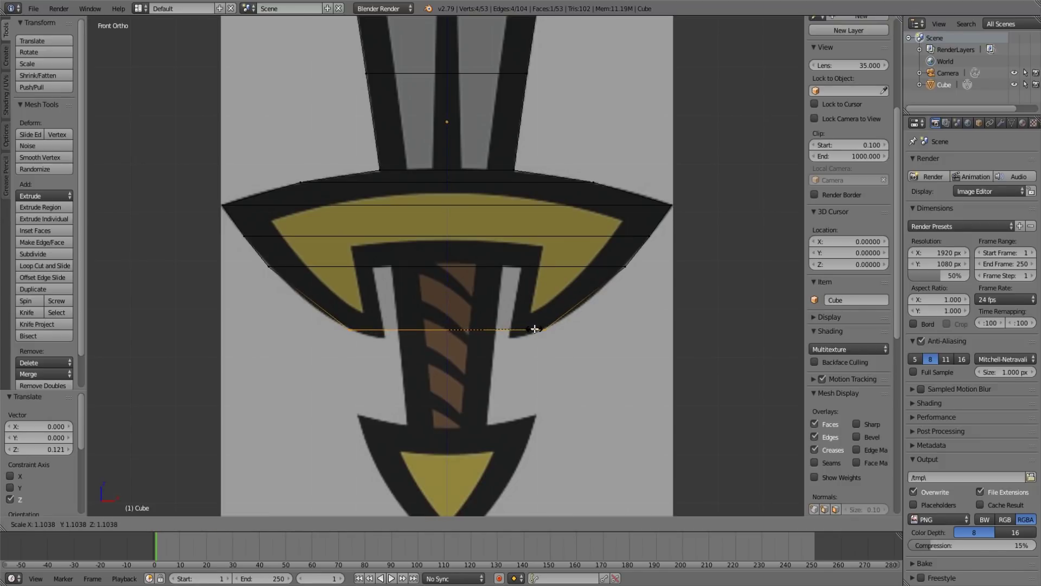
{"action": "left_click", "coordinate": [535, 329]}
- Add one vertical loop cut through the exact center of the sword
{"action": "key", "text": "a"}
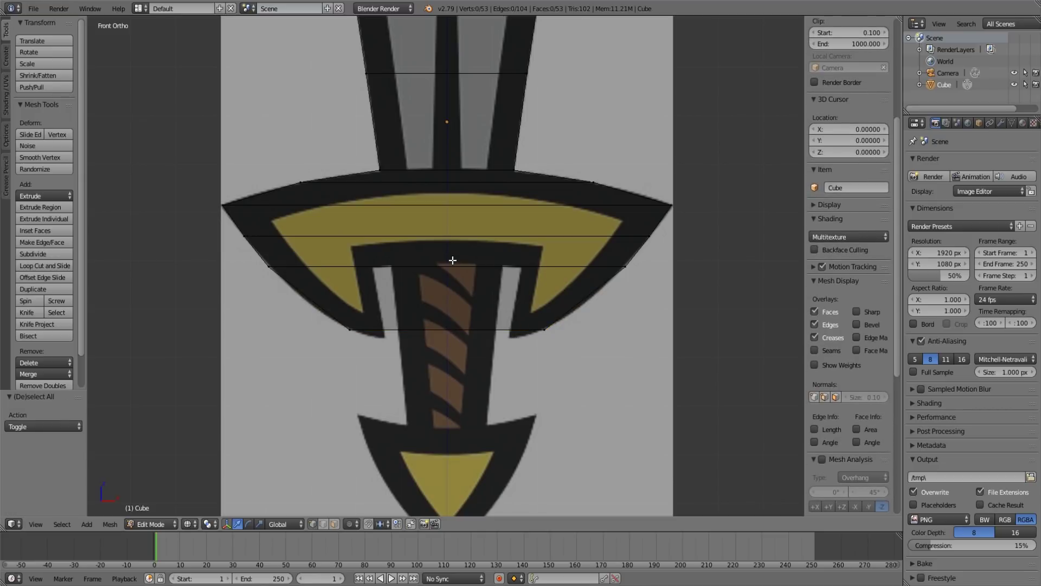
{"action": "key", "text": "ctrl+r"}
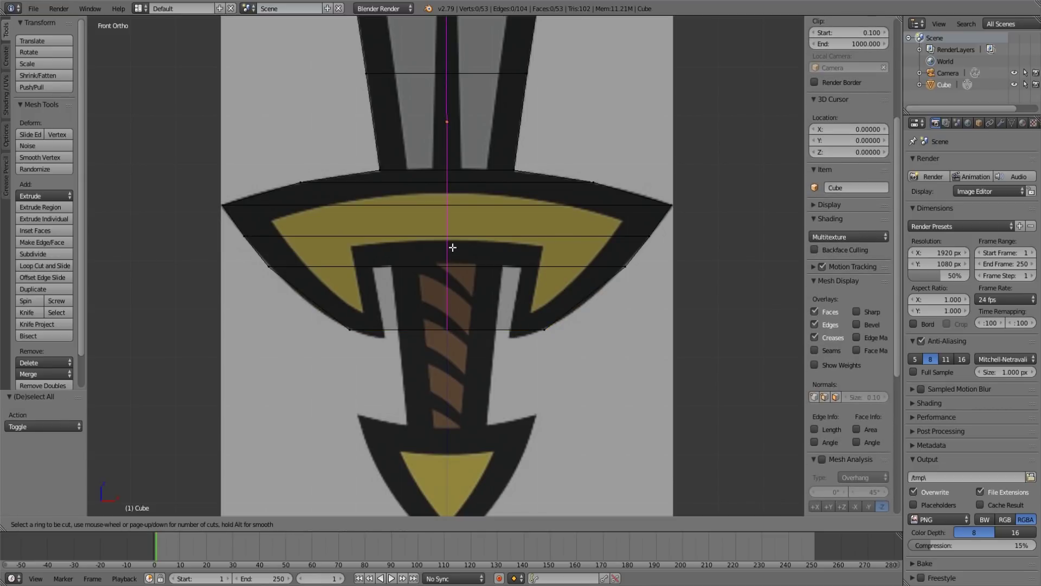
{"action": "left_click", "coordinate": [453, 247]}
{"action": "right_click", "coordinate": [453, 247]}
{"action": "key", "text": "a"}
- Select the center vertices of the guard's two lowest rows and raise them along Z
{"action": "key", "text": "b"}
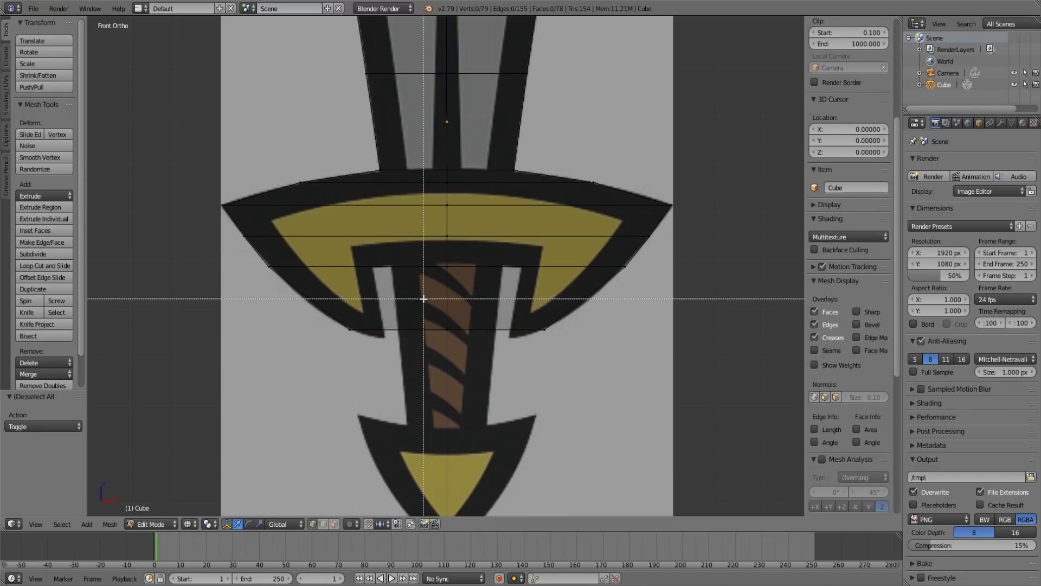
{"action": "left_click_drag", "start_coordinate": [369, 298], "coordinate": [526, 366]}
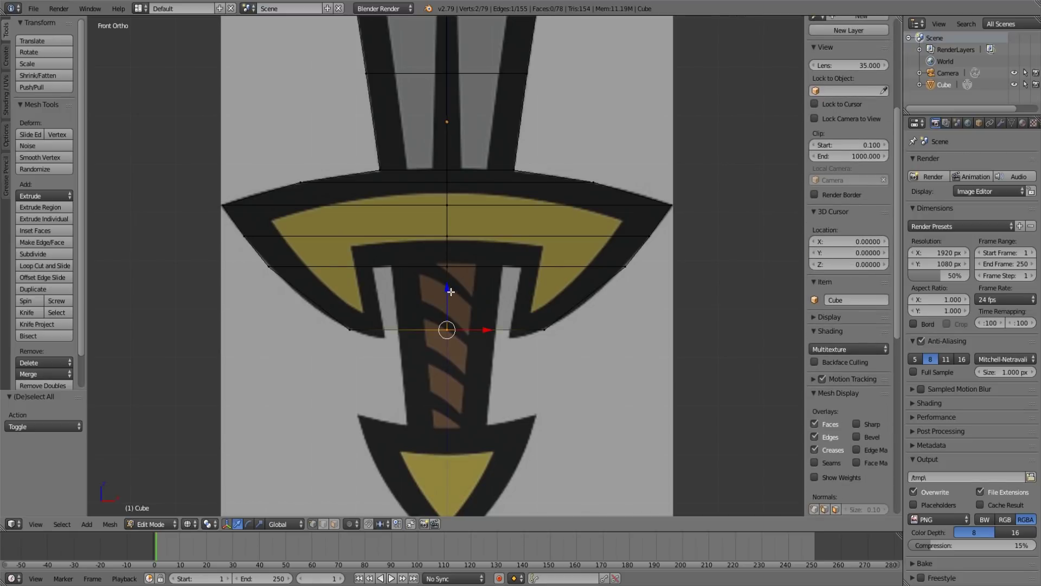
{"action": "key", "text": "b"}
{"action": "left_click_drag", "start_coordinate": [434, 263], "coordinate": [463, 347]}
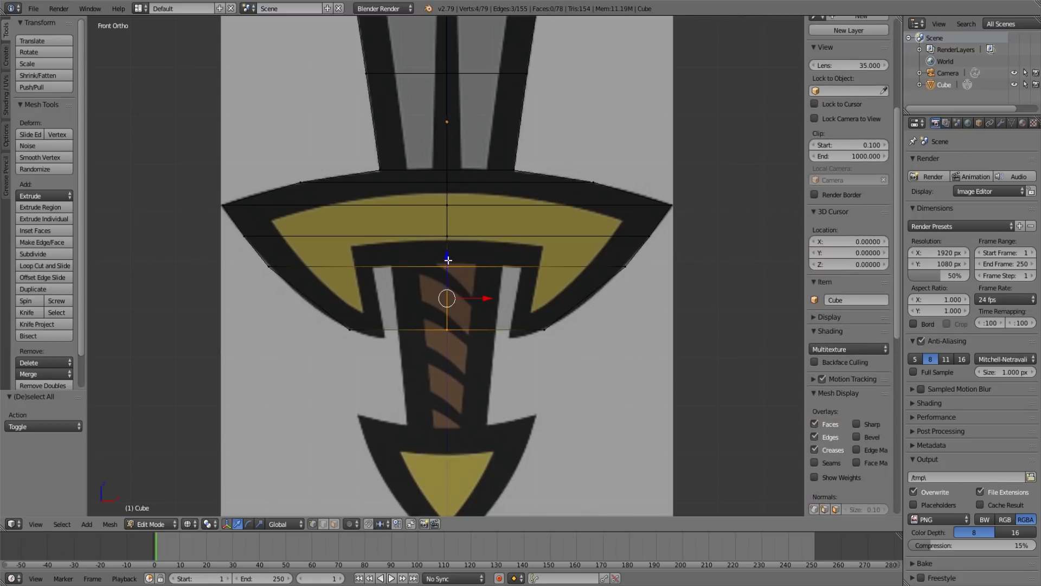
{"action": "key", "text": "g"}
{"action": "key", "text": "z"}
{"action": "left_click", "coordinate": [444, 245]}
{"action": "key", "text": "a"}
- Adjust the center vertices of the guard's lower rows along Z so the rows arch like the reference
{"action": "key", "text": "b"}
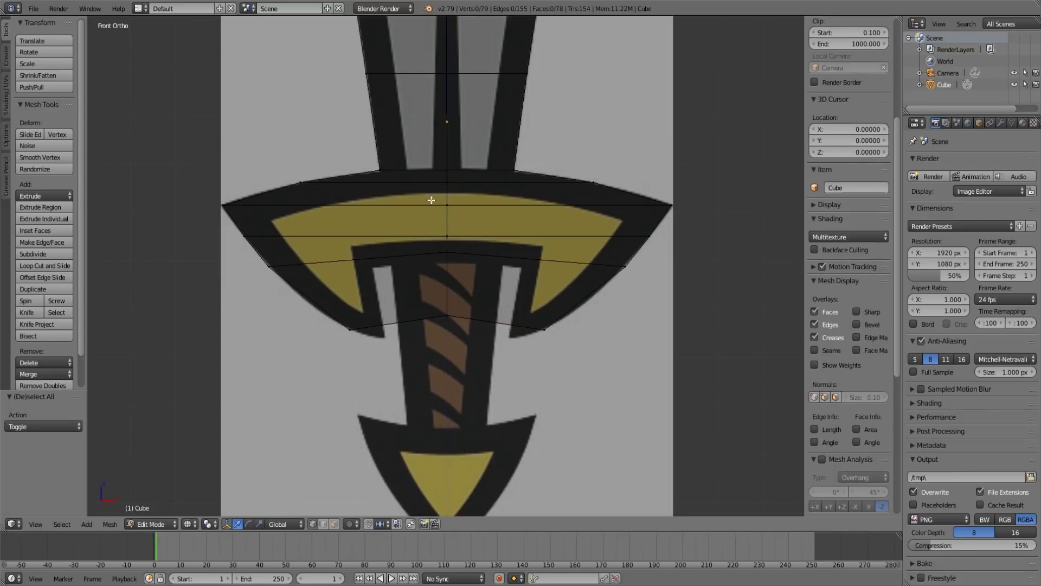
{"action": "left_click_drag", "start_coordinate": [431, 188], "coordinate": [462, 316]}
{"action": "key", "text": "g"}
{"action": "key", "text": "z"}
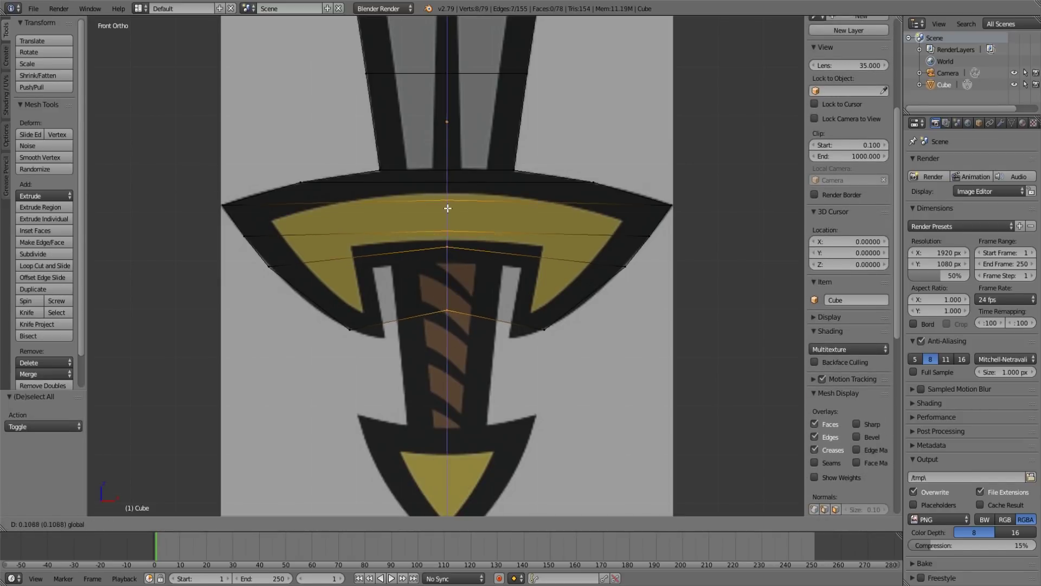
{"action": "left_click_drag", "start_coordinate": [446, 202], "coordinate": [457, 255]}
{"action": "key", "text": "a"}
{"action": "key", "text": "b"}
{"action": "left_click_drag", "start_coordinate": [446, 206], "coordinate": [449, 225]}
- Delete the center vertices of the guard's lowest row to open the gap between its two tips
{"action": "right_click", "coordinate": [448, 302]}
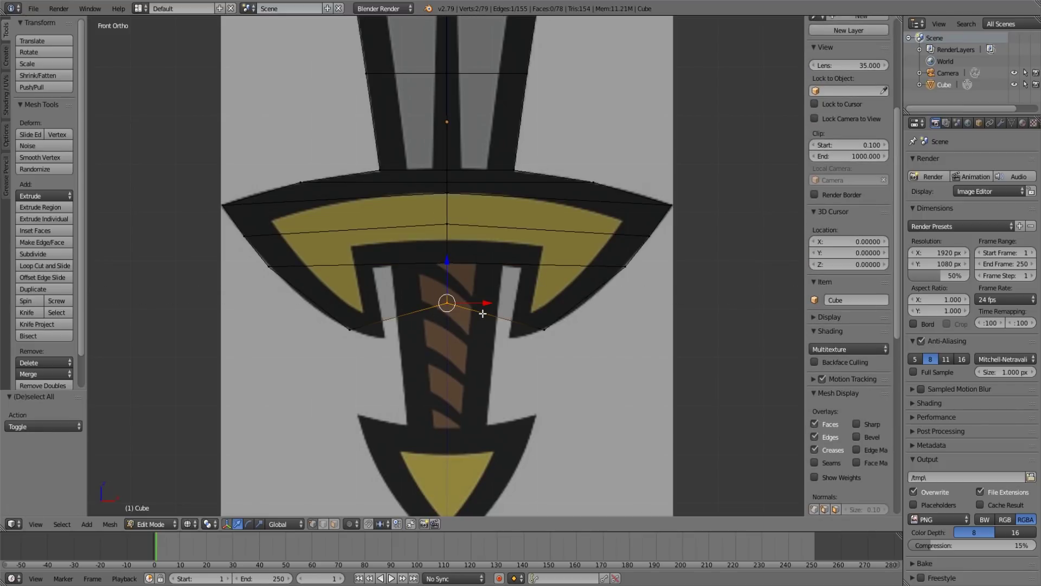
{"action": "key", "text": "x"}
{"action": "left_click", "coordinate": [454, 300]}
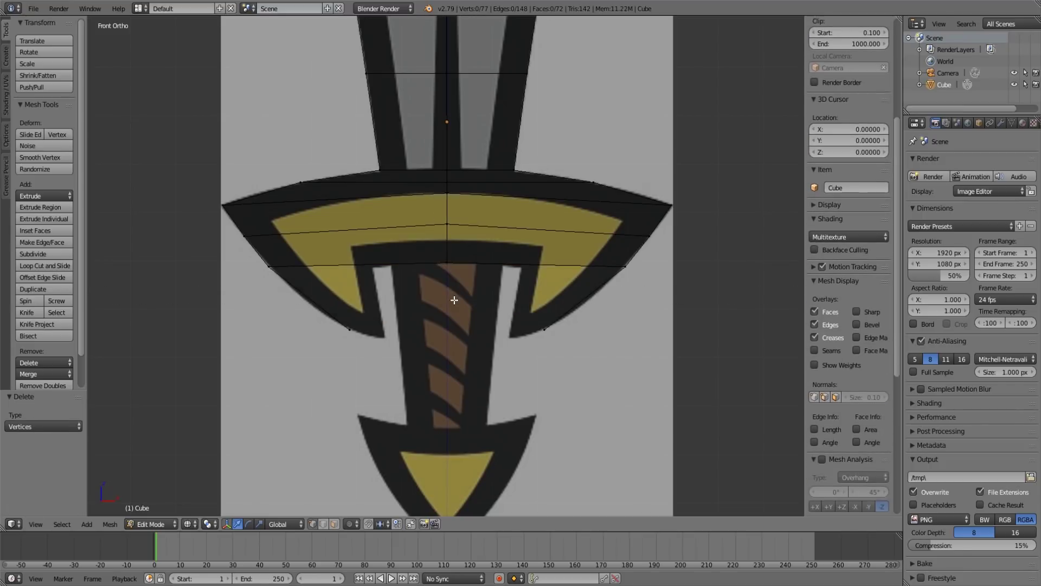
- Fill a face on one side of the guard between its three lower-edge vertices and the two tip vertices
{"action": "middle_click_drag", "start_coordinate": [486, 319], "coordinate": [406, 317]}
{"action": "scroll", "coordinate": [495, 342], "scroll_direction": "down", "scroll_amount": 3}
{"action": "scroll", "coordinate": [529, 331], "scroll_direction": "up", "scroll_amount": 3}
{"action": "right_click", "coordinate": [235, 268]}
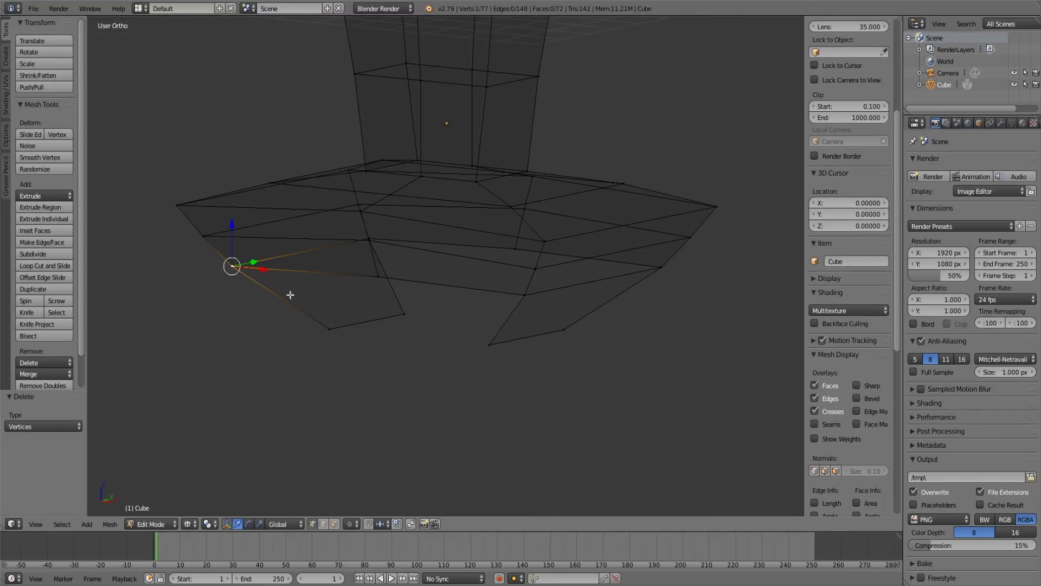
{"action": "middle_click_drag", "start_coordinate": [288, 293], "coordinate": [341, 303]}
{"action": "right_click", "coordinate": [403, 279], "text": "shift"}
{"action": "right_click", "coordinate": [554, 300], "text": "shift"}
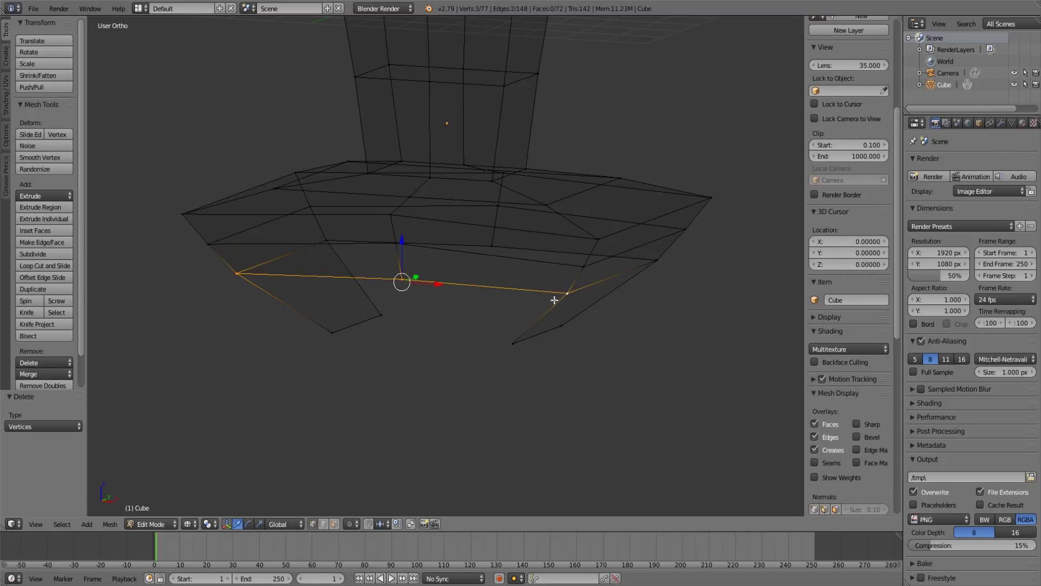
{"action": "right_click", "coordinate": [331, 330], "text": "shift"}
{"action": "key", "text": "f"}
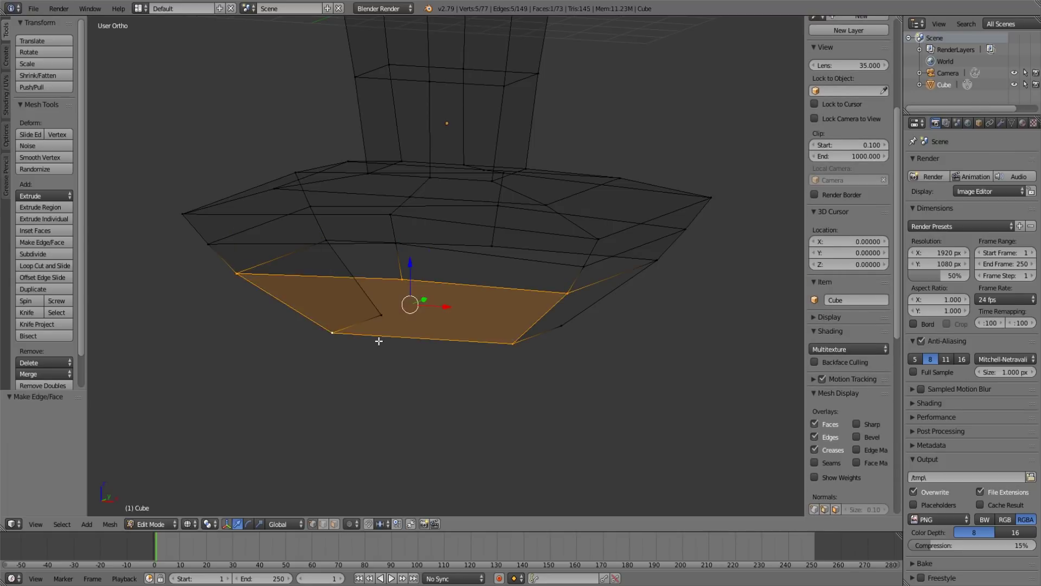
{"action": "key", "text": "a"}
- Fill a face on the guard's opposite side between its three lower-edge vertices and the two tip vertices
{"action": "scroll", "coordinate": [402, 342], "scroll_direction": "down", "scroll_amount": 3}
{"action": "middle_click_drag", "start_coordinate": [403, 342], "coordinate": [324, 310]}
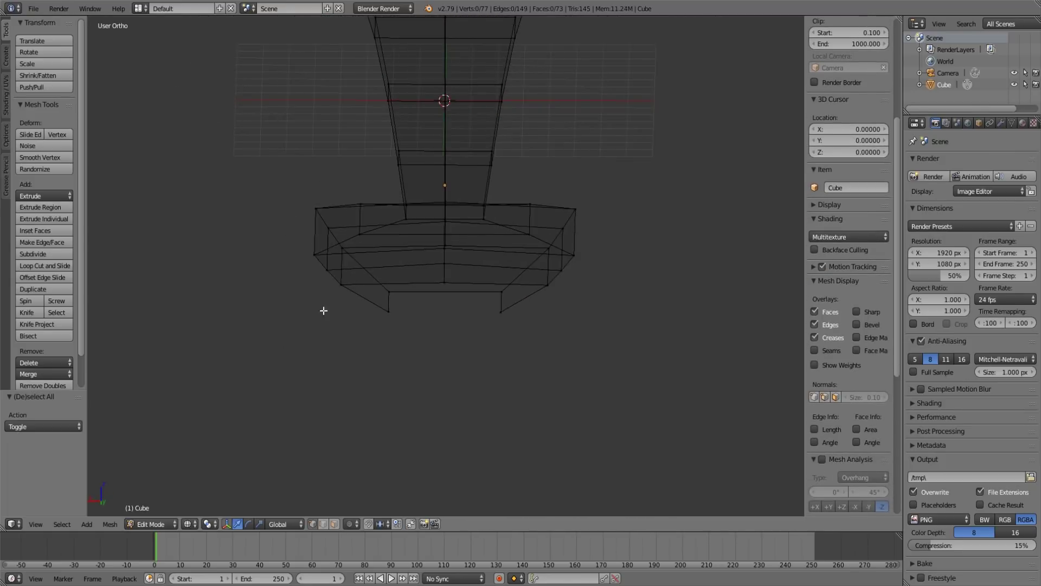
{"action": "right_click", "coordinate": [342, 285]}
{"action": "middle_click_drag", "start_coordinate": [439, 282], "coordinate": [488, 288]}
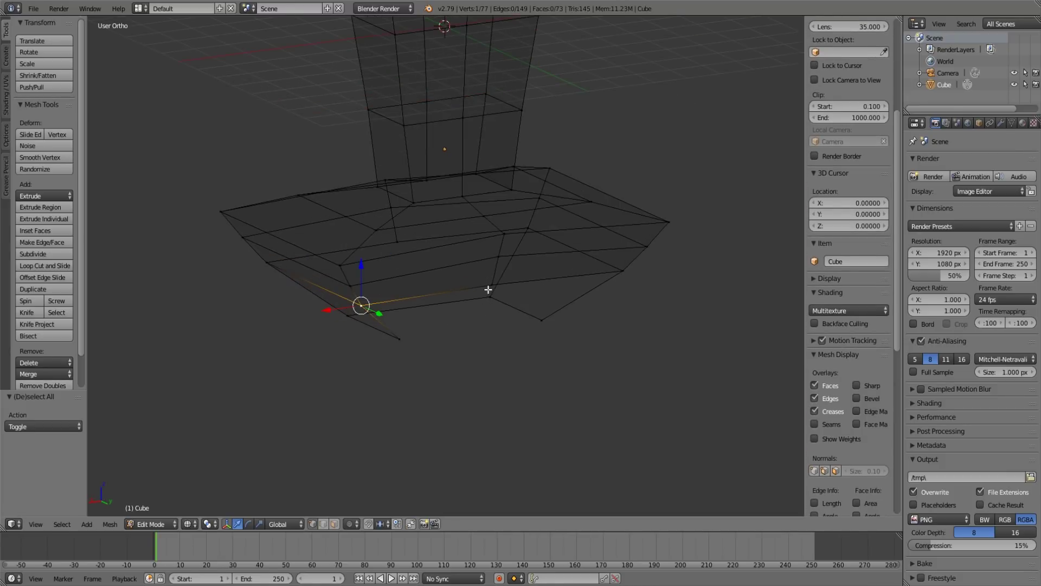
{"action": "right_click", "coordinate": [495, 283], "text": "shift"}
{"action": "right_click", "coordinate": [622, 270], "text": "shift"}
{"action": "right_click", "coordinate": [540, 320], "text": "shift"}
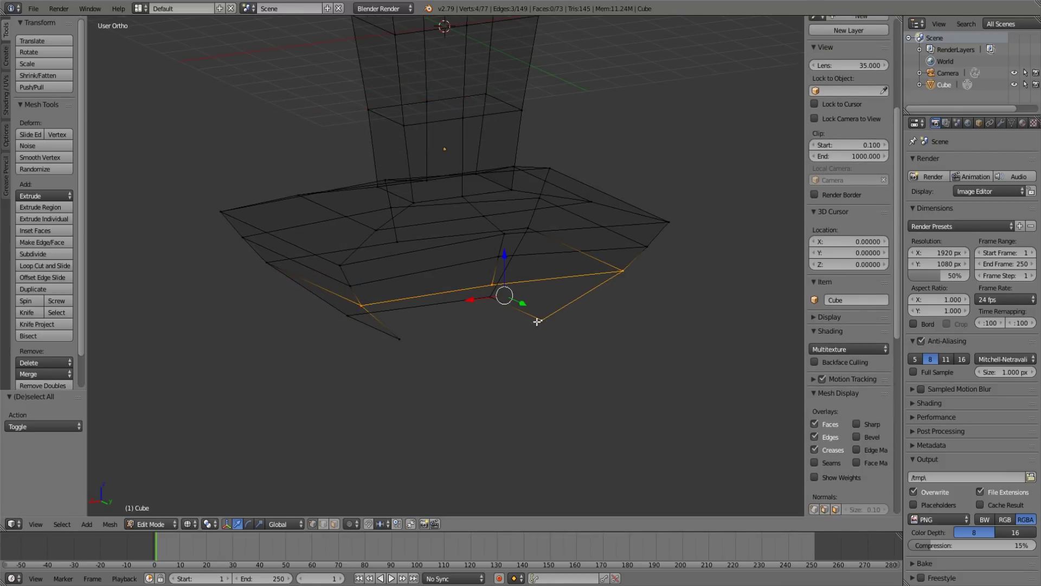
{"action": "right_click", "coordinate": [401, 337], "text": "shift"}
{"action": "key", "text": "f"}
{"action": "key", "text": "a"}
- Examine the whole sword in solid shading from several angles to check the faces of the blade and guard
{"action": "scroll", "coordinate": [400, 337], "scroll_direction": "down", "scroll_amount": 5}
{"action": "key", "text": "Tab"}
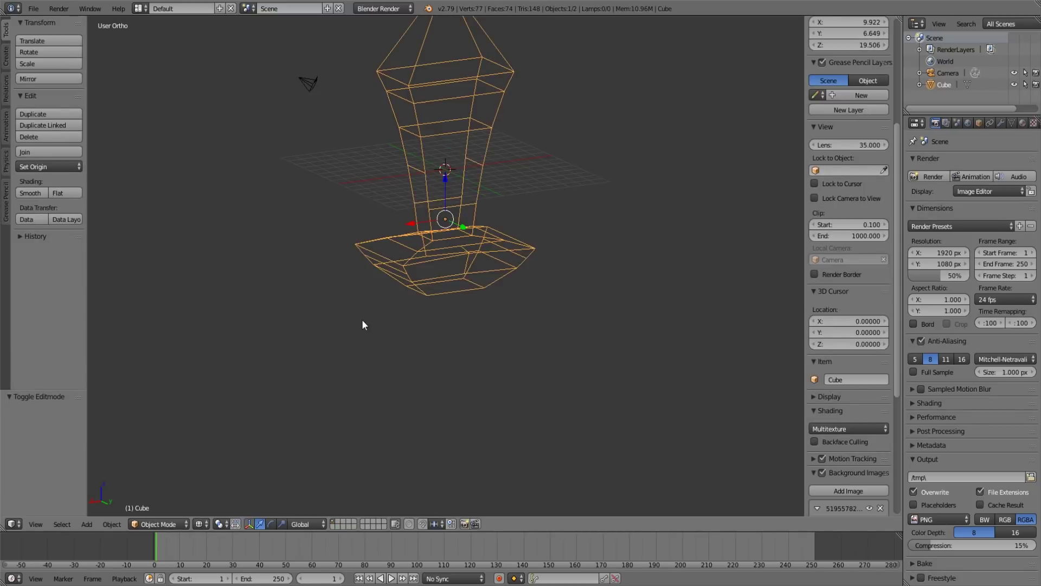
{"action": "middle_click_drag", "start_coordinate": [362, 319], "coordinate": [400, 400]}
{"action": "key", "text": "Tab"}
{"action": "key", "text": "z"}
{"action": "scroll", "coordinate": [455, 326], "scroll_direction": "down", "scroll_amount": 5}
{"action": "key", "text": "a"}
{"action": "key", "text": "a"}
{"action": "scroll", "coordinate": [562, 297], "scroll_direction": "up", "scroll_amount": 4}
{"action": "right_click", "coordinate": [465, 244]}
{"action": "key", "text": "a"}
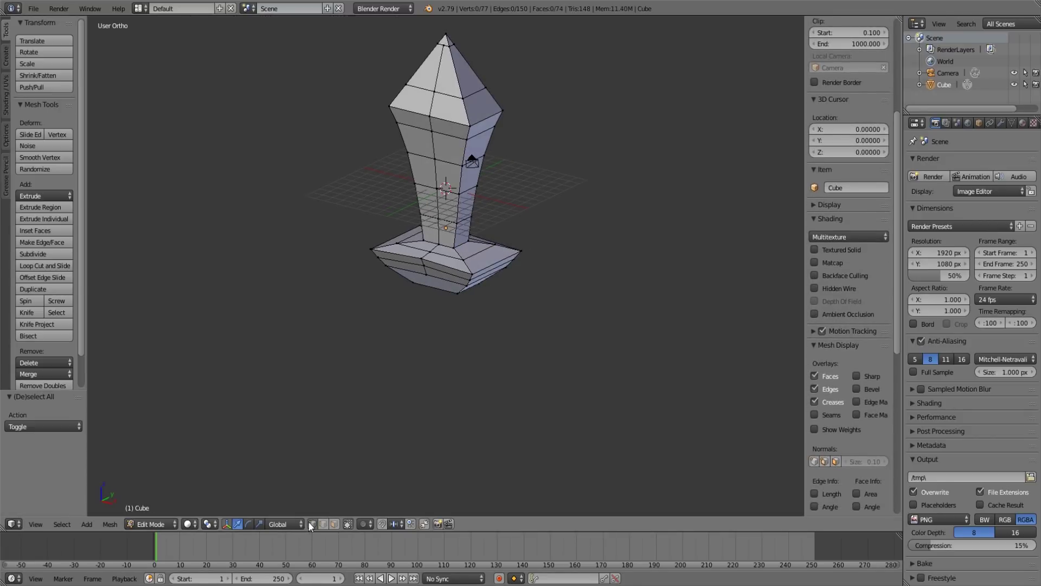
{"action": "left_click", "coordinate": [336, 521]}
{"action": "key", "text": "a"}
{"action": "middle_click_drag", "start_coordinate": [488, 316], "coordinate": [470, 321]}
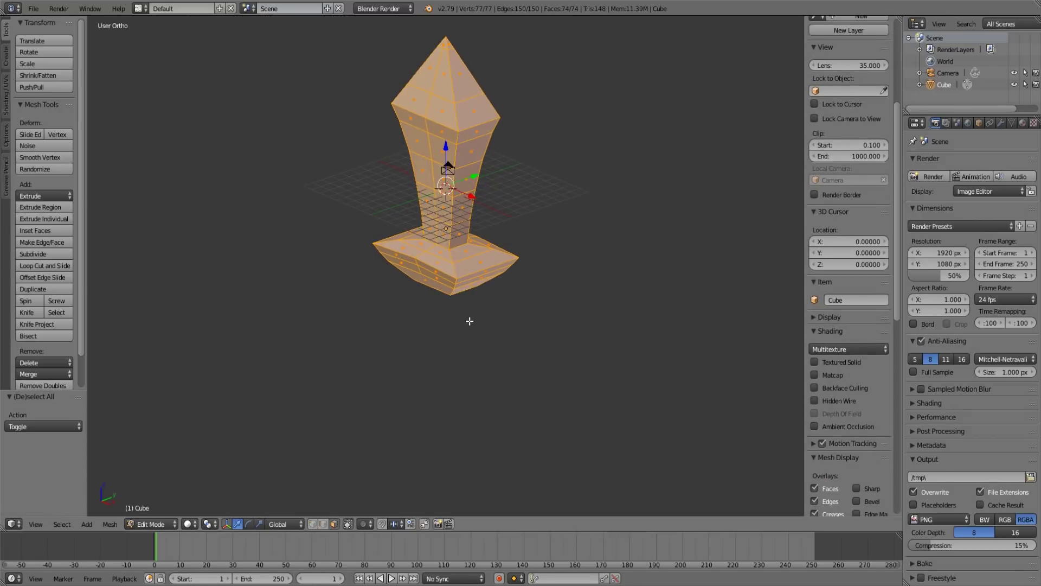
{"action": "scroll", "coordinate": [470, 318], "scroll_direction": "down", "scroll_amount": 1}
{"action": "scroll", "coordinate": [472, 314], "scroll_direction": "up", "scroll_amount": 2}
{"action": "middle_click_drag", "start_coordinate": [542, 304], "coordinate": [509, 322], "text": "shift"}
- In front wireframe view, select the guard's four lowest vertices and raise them slightly along Z against the reference
{"action": "key", "text": "KP_1"}
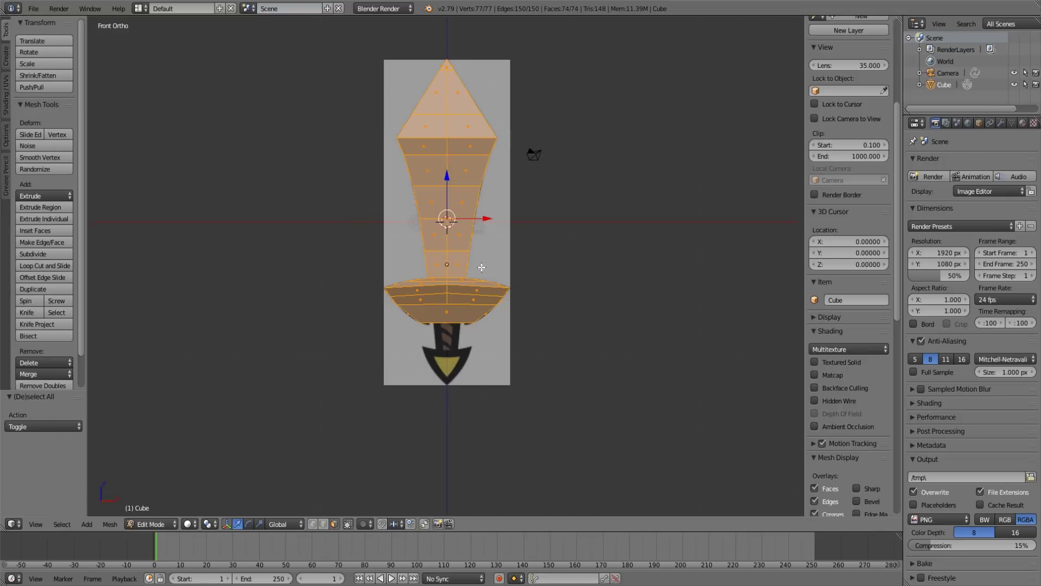
{"action": "scroll", "coordinate": [482, 268], "scroll_direction": "up", "scroll_amount": 5}
{"action": "key", "text": "Tab"}
{"action": "key", "text": "alt+z"}
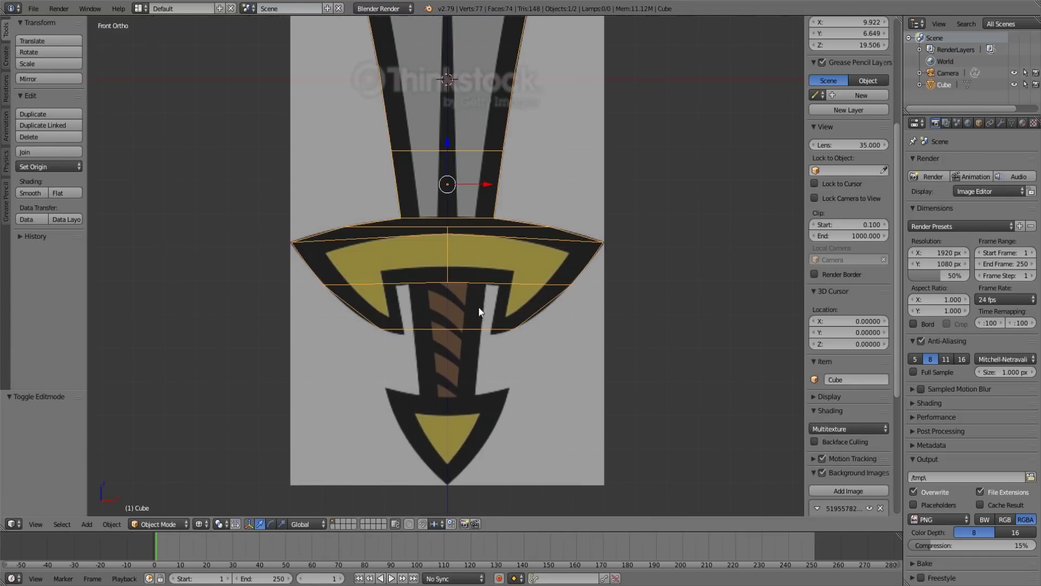
{"action": "key", "text": "Tab"}
{"action": "key", "text": "a"}
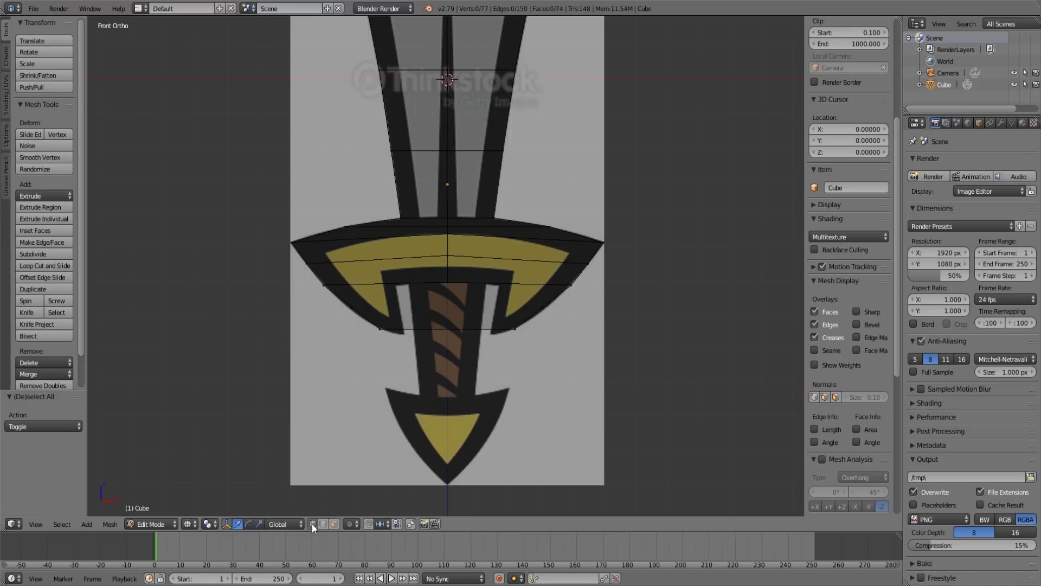
{"action": "scroll", "coordinate": [435, 295], "scroll_direction": "up", "scroll_amount": 3}
{"action": "middle_click_drag", "start_coordinate": [465, 319], "coordinate": [463, 324], "text": "shift"}
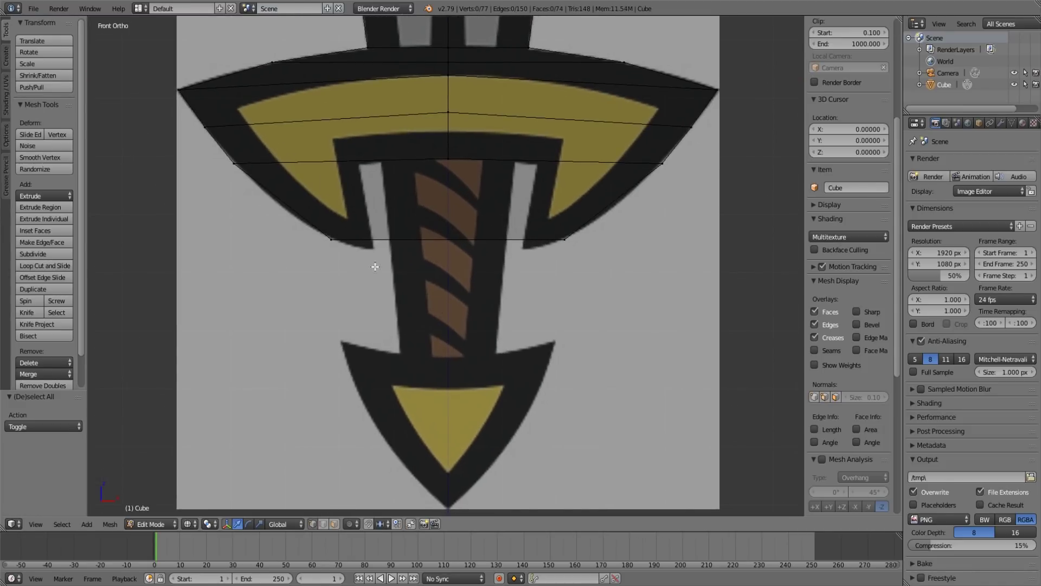
{"action": "key", "text": "b"}
{"action": "left_click_drag", "start_coordinate": [306, 218], "coordinate": [586, 267]}
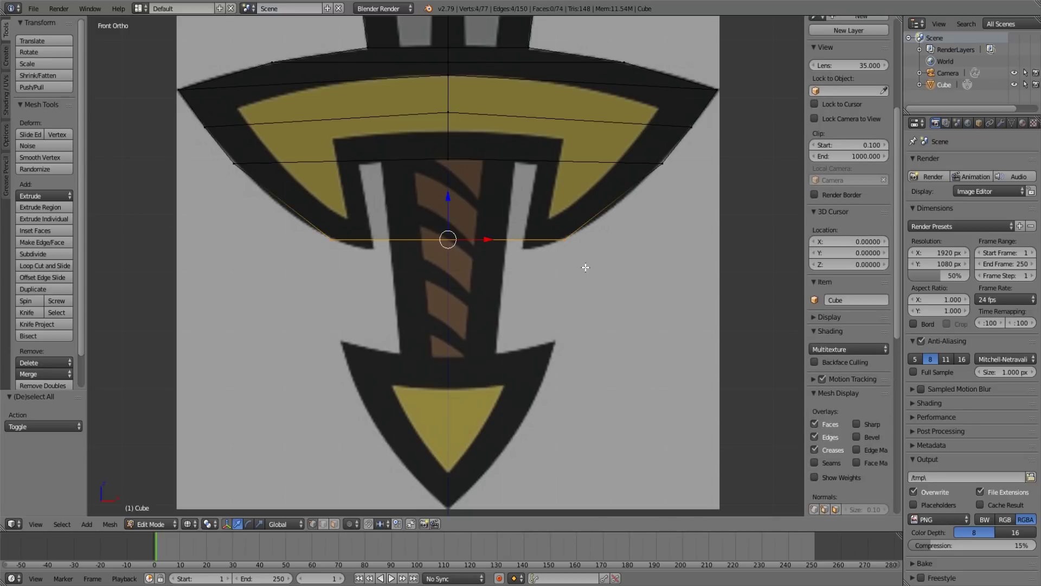
{"action": "left_click_drag", "start_coordinate": [449, 201], "coordinate": [450, 198]}
{"action": "key", "text": "a"}
- Fill the open underside of the guard with a face between its four lowest vertices
{"action": "scroll", "coordinate": [512, 281], "scroll_direction": "down", "scroll_amount": 3}
{"action": "middle_click_drag", "start_coordinate": [512, 281], "coordinate": [585, 295]}
{"action": "right_click", "coordinate": [361, 217]}
{"action": "right_click", "coordinate": [491, 180], "text": "shift"}
{"action": "key", "text": "f"}
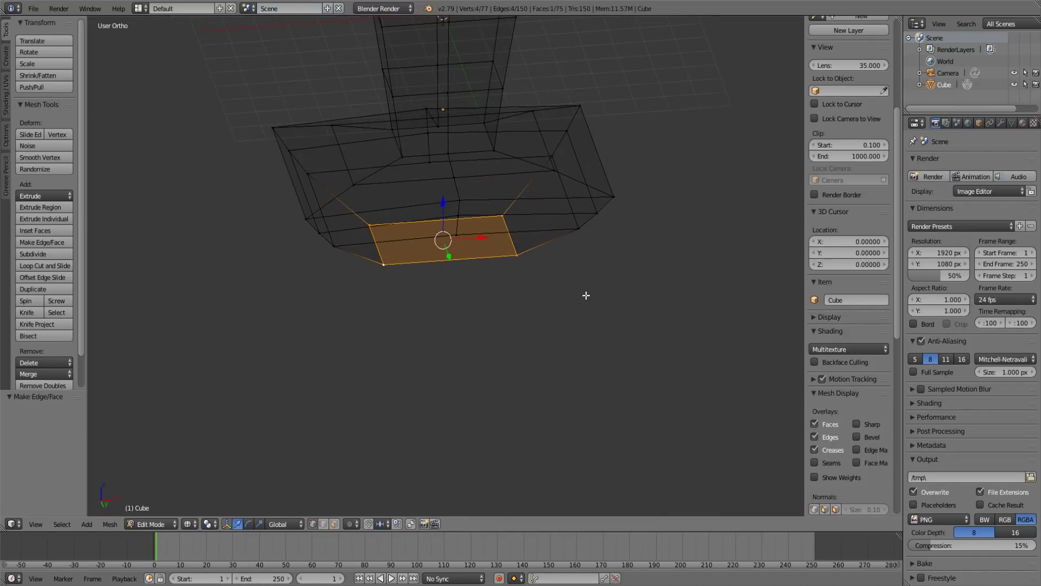
- Extrude the guard's bottom face in place and scale it by 0.694 and again by 0.729 to match the handle's width
{"action": "key", "text": "e"}
{"action": "right_click", "coordinate": [638, 299]}
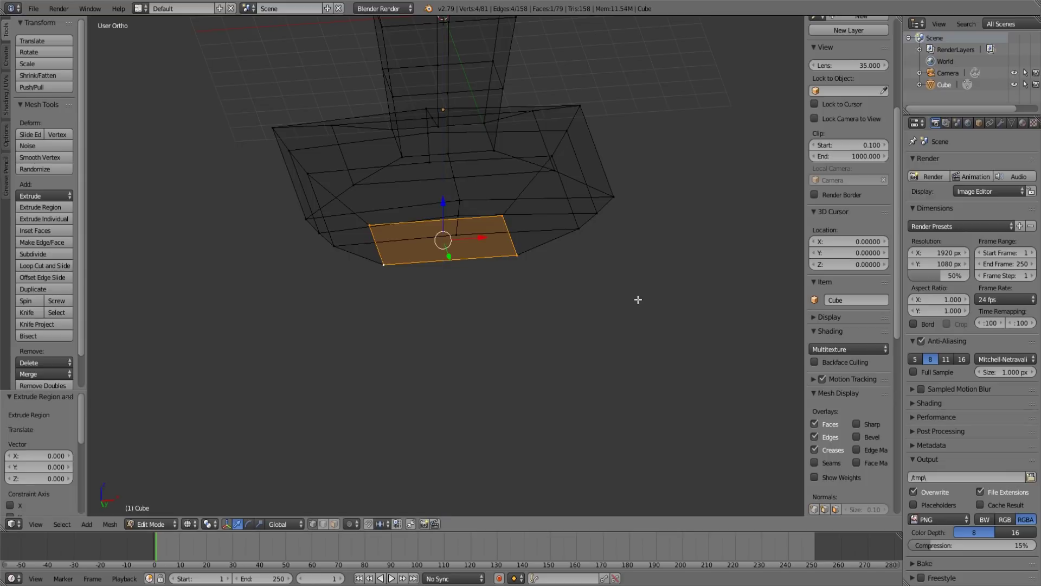
{"action": "key", "text": "s"}
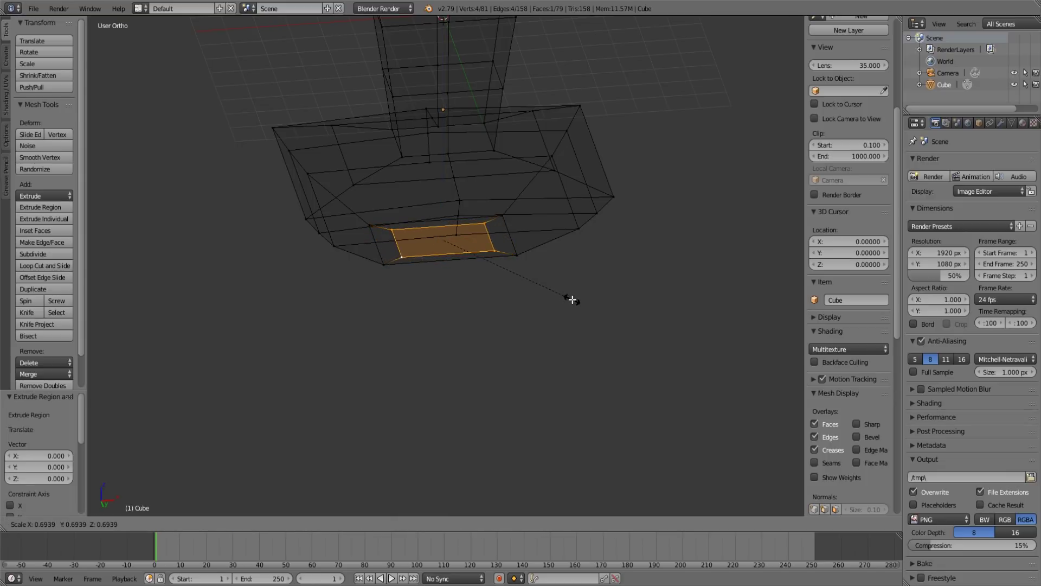
{"action": "left_click", "coordinate": [572, 299]}
{"action": "key", "text": "KP_1"}
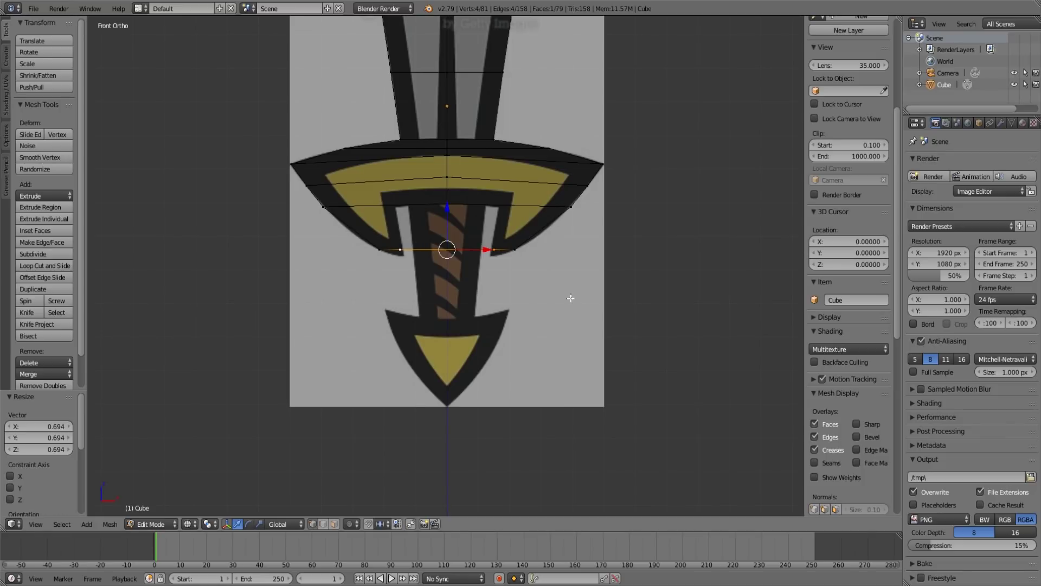
{"action": "key", "text": "s"}
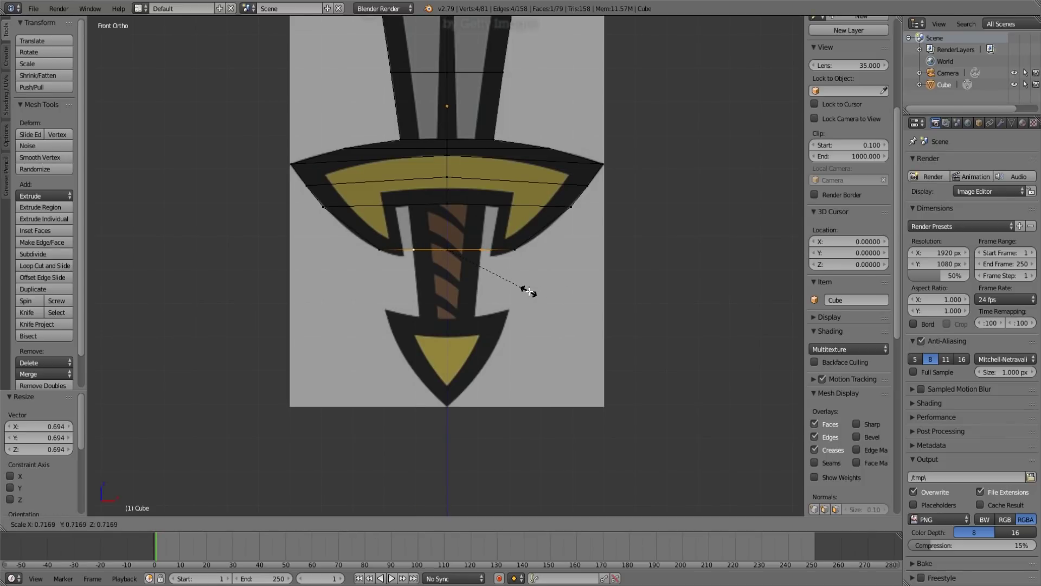
{"action": "left_click", "coordinate": [530, 291]}
{"action": "scroll", "coordinate": [514, 276], "scroll_direction": "up", "scroll_amount": 2}
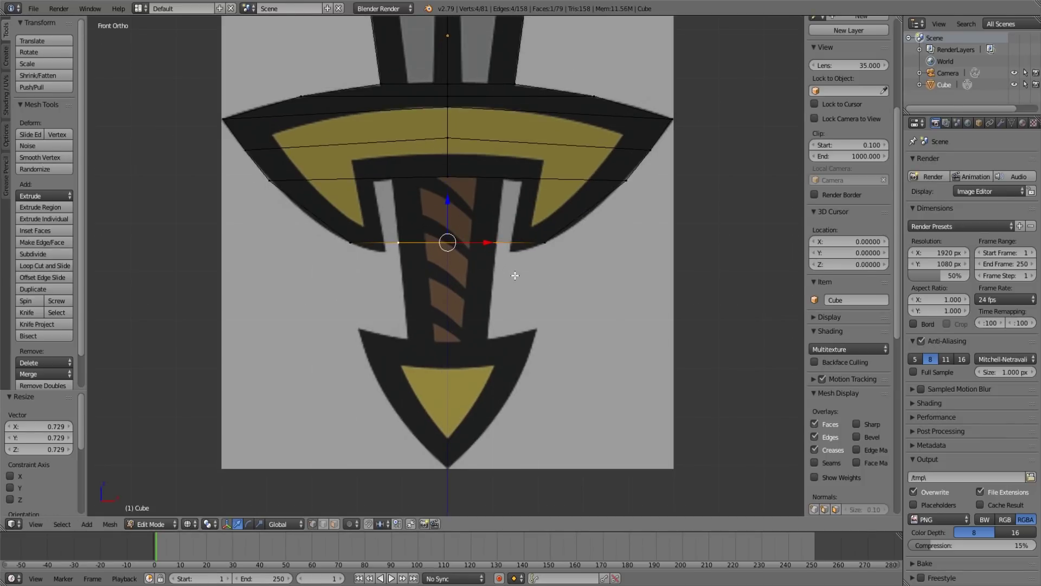
{"action": "left_click_drag", "start_coordinate": [443, 200], "coordinate": [449, 203]}
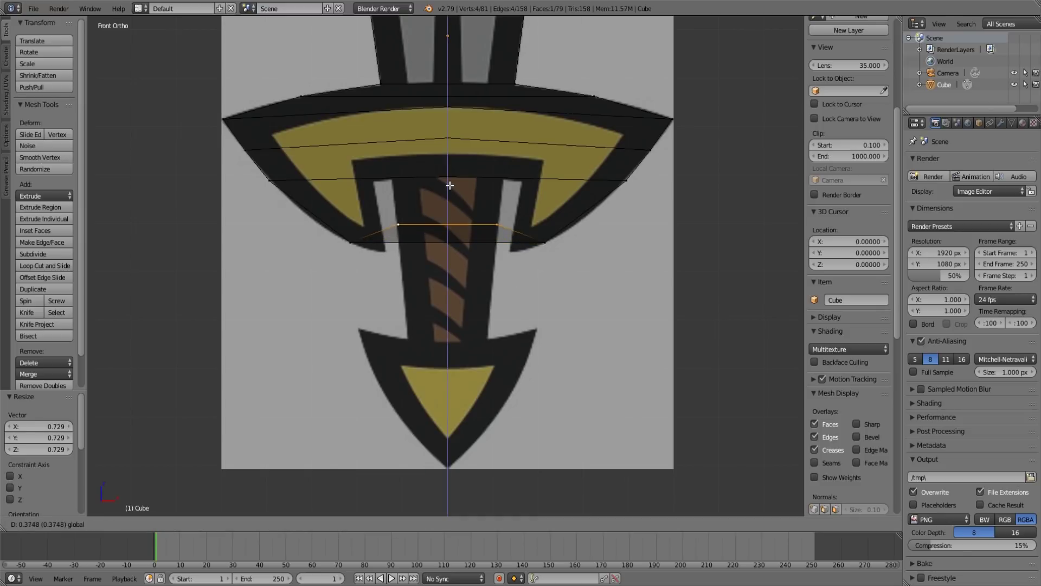
{"action": "right_click", "coordinate": [450, 185]}
- Extrude the inner bottom face down partway along the handle and scale it by 0.889 to follow the taper
{"action": "key", "text": "e"}
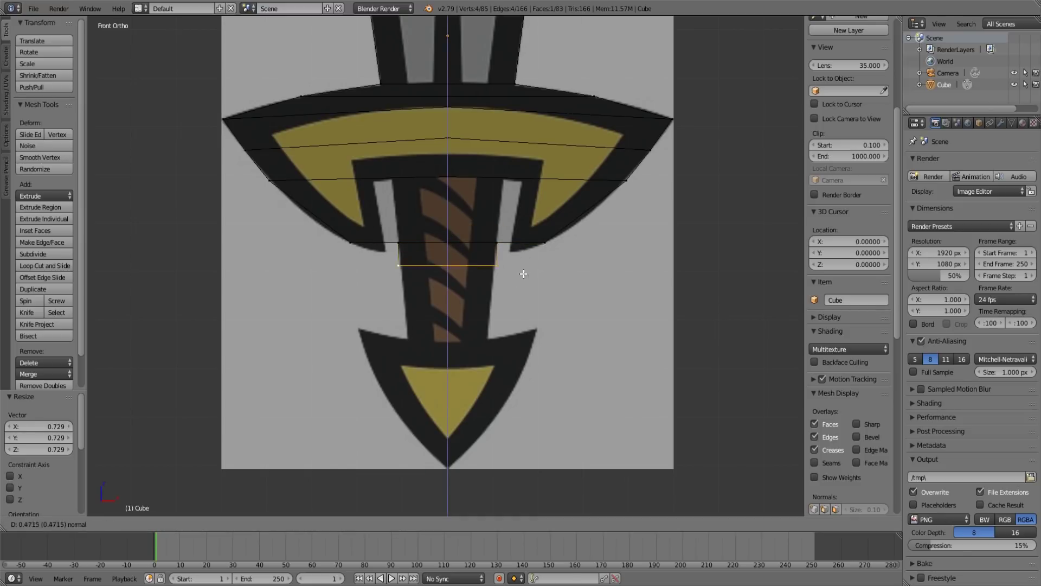
{"action": "left_click", "coordinate": [523, 298]}
{"action": "key", "text": "s"}
{"action": "left_click", "coordinate": [513, 304]}
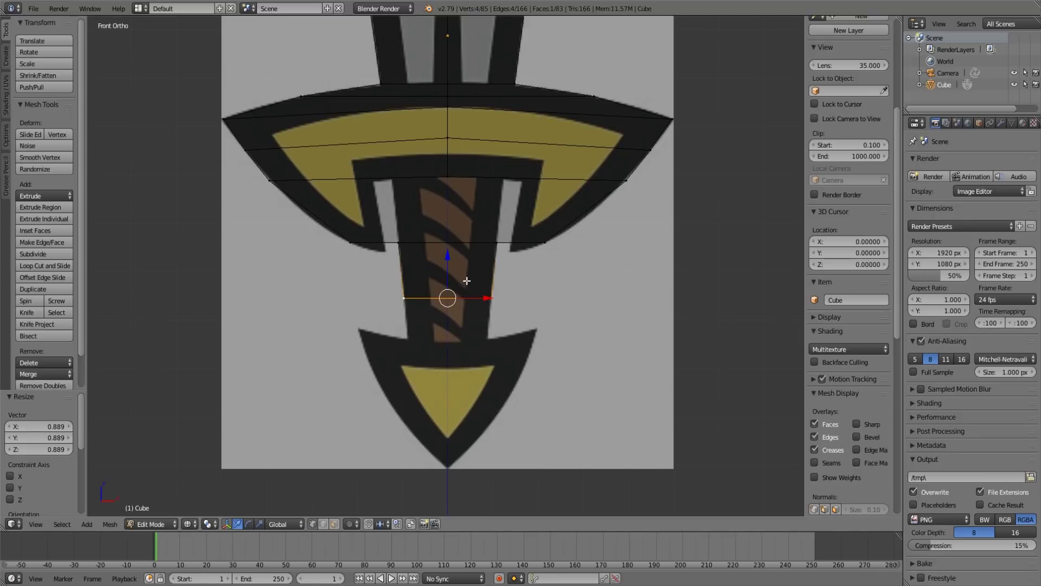
- Extrude the handle down to the top of the pommel, scale the end by 0.911 and move it 0.012 along Z
{"action": "key", "text": "e"}
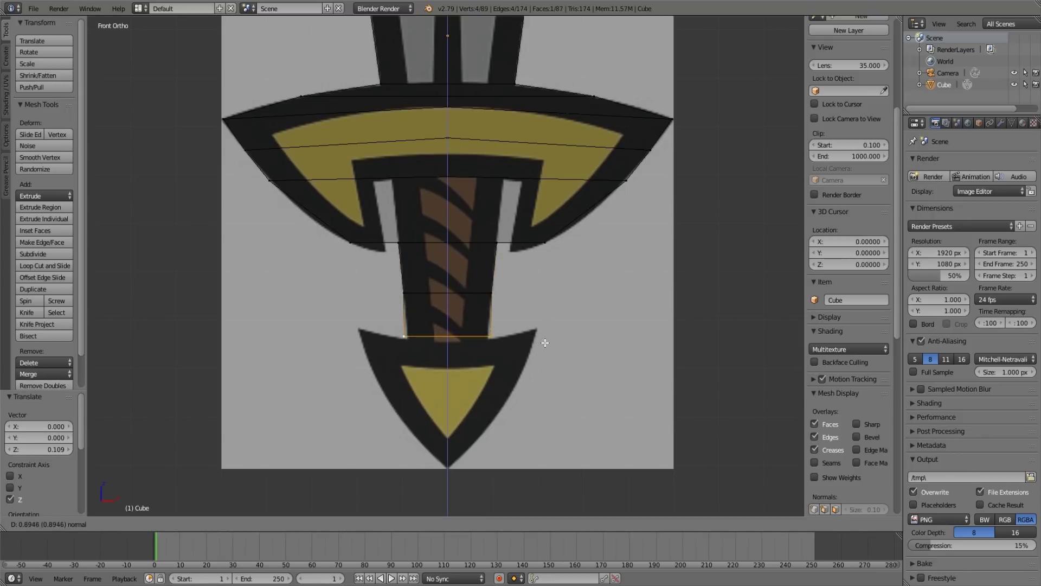
{"action": "left_click", "coordinate": [546, 347]}
{"action": "key", "text": "s"}
{"action": "left_click", "coordinate": [536, 347]}
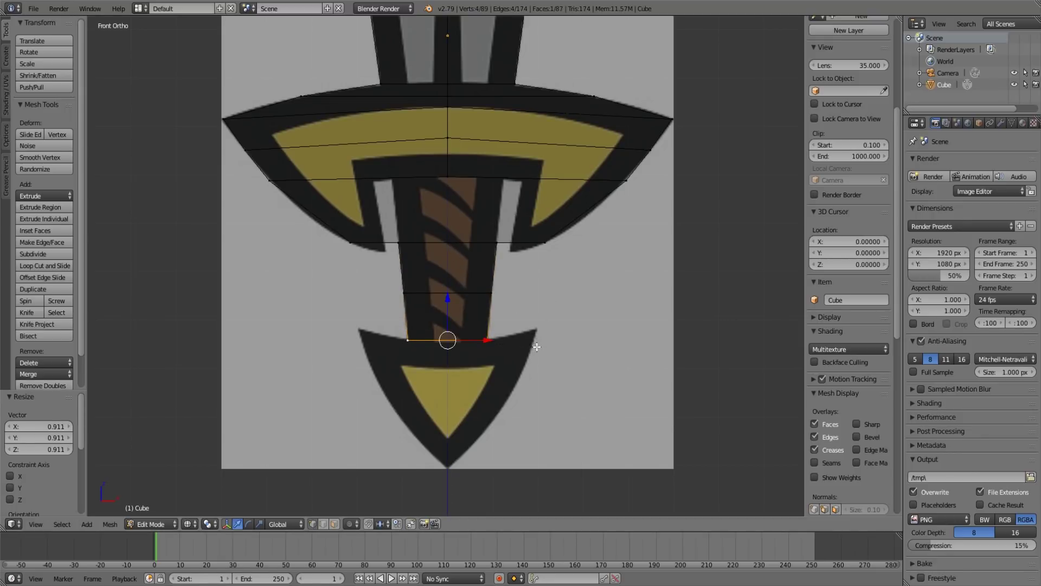
{"action": "left_click_drag", "start_coordinate": [447, 300], "coordinate": [448, 299]}
- Extrude the handle's end face in place, scale it by 1.658 to start the pommel, and lower it slightly along Z
{"action": "scroll", "coordinate": [506, 347], "scroll_direction": "up", "scroll_amount": 1}
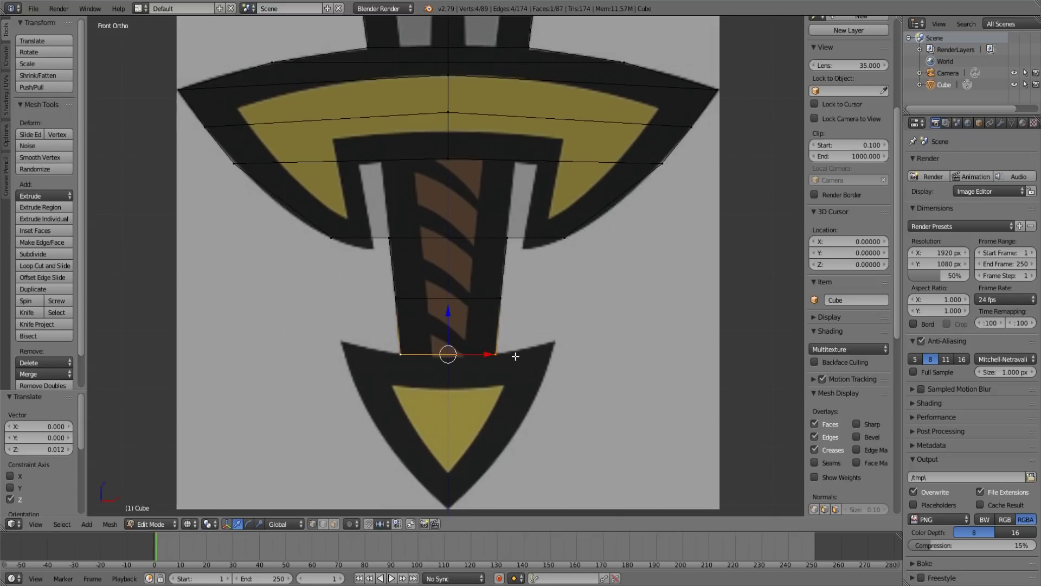
{"action": "middle_click_drag", "start_coordinate": [516, 357], "coordinate": [532, 307], "text": "shift"}
{"action": "key", "text": "s"}
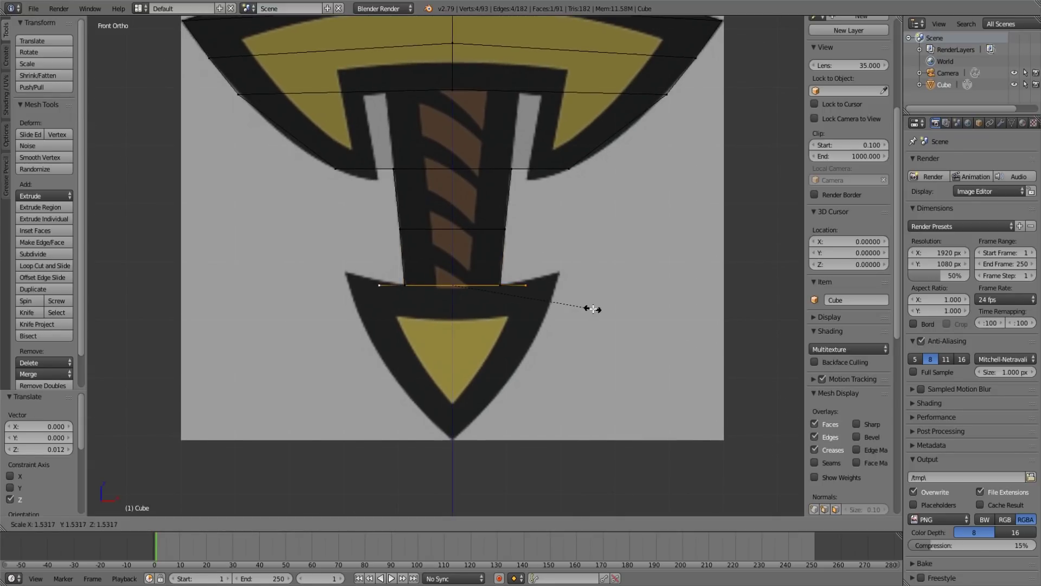
{"action": "left_click", "coordinate": [604, 311]}
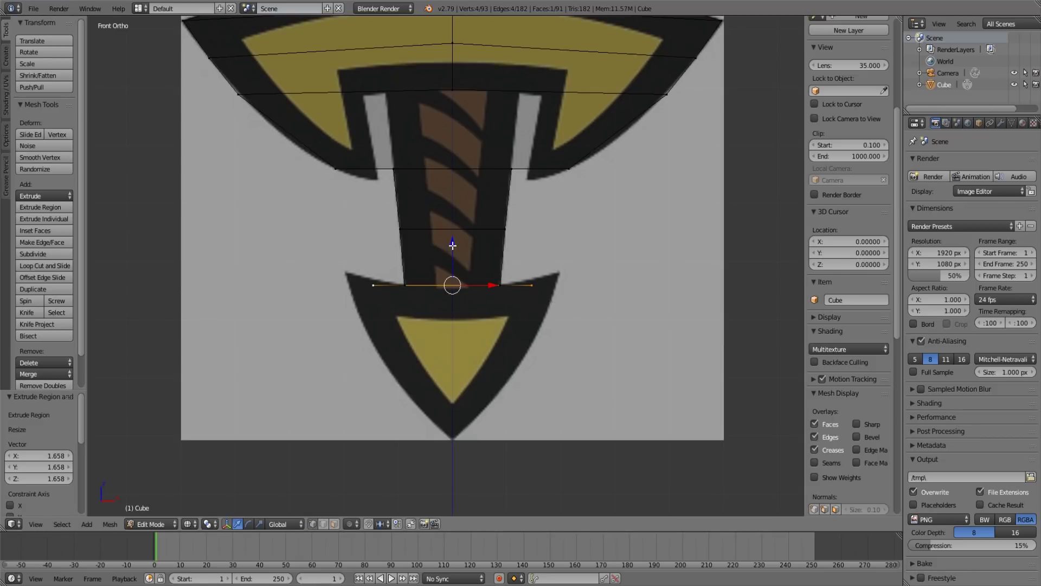
{"action": "left_click_drag", "start_coordinate": [453, 245], "coordinate": [453, 256]}
- Move the vertex pairs on both sides of the pommel's base outward and up to the reference's two upper corners
{"action": "key", "text": "a"}
{"action": "key", "text": "b"}
{"action": "left_click_drag", "start_coordinate": [511, 281], "coordinate": [549, 322]}
{"action": "key", "text": "g"}
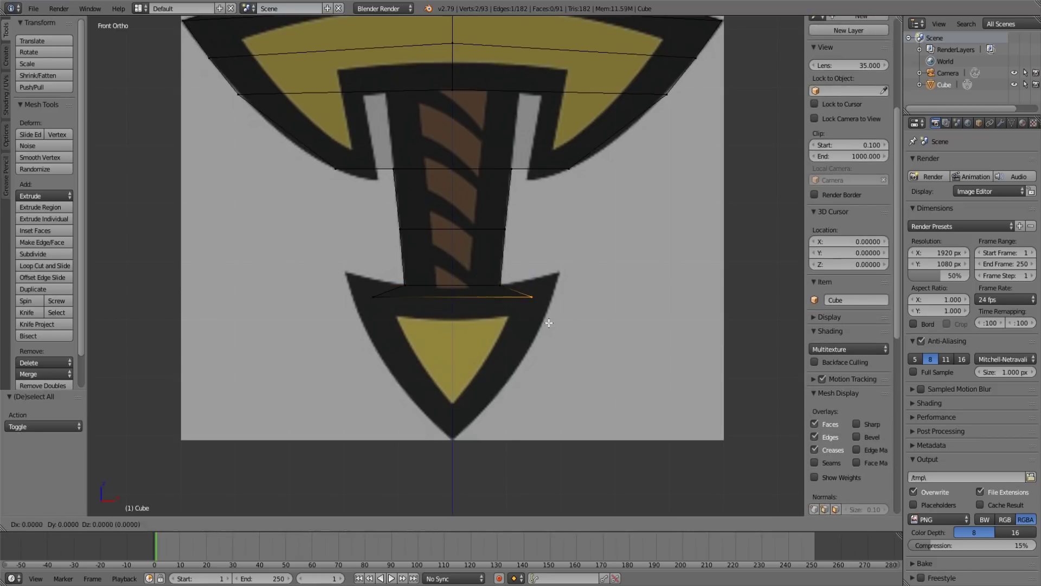
{"action": "left_click", "coordinate": [577, 298]}
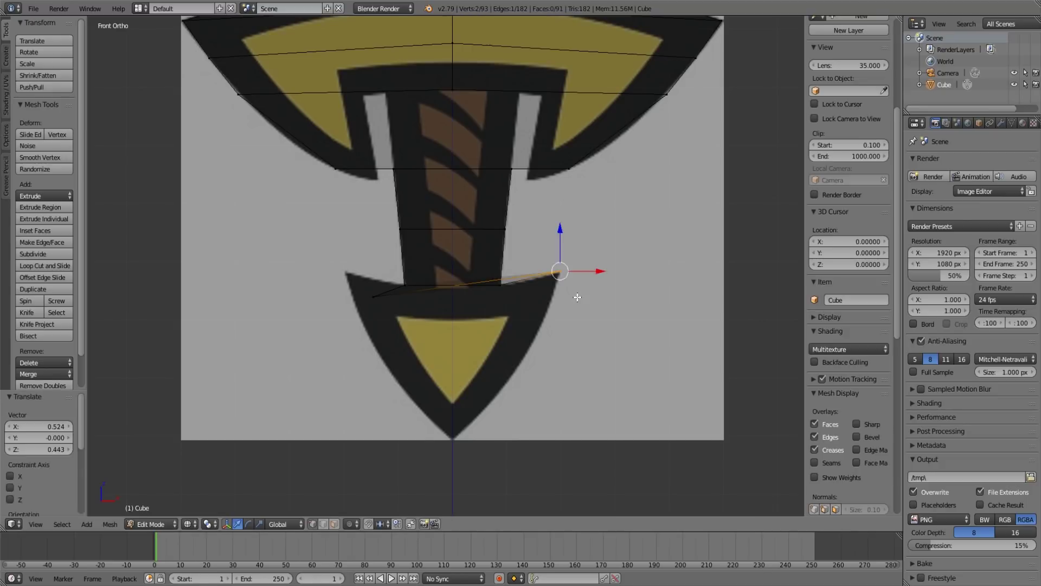
{"action": "right_click", "coordinate": [372, 296]}
{"action": "key", "text": "g"}
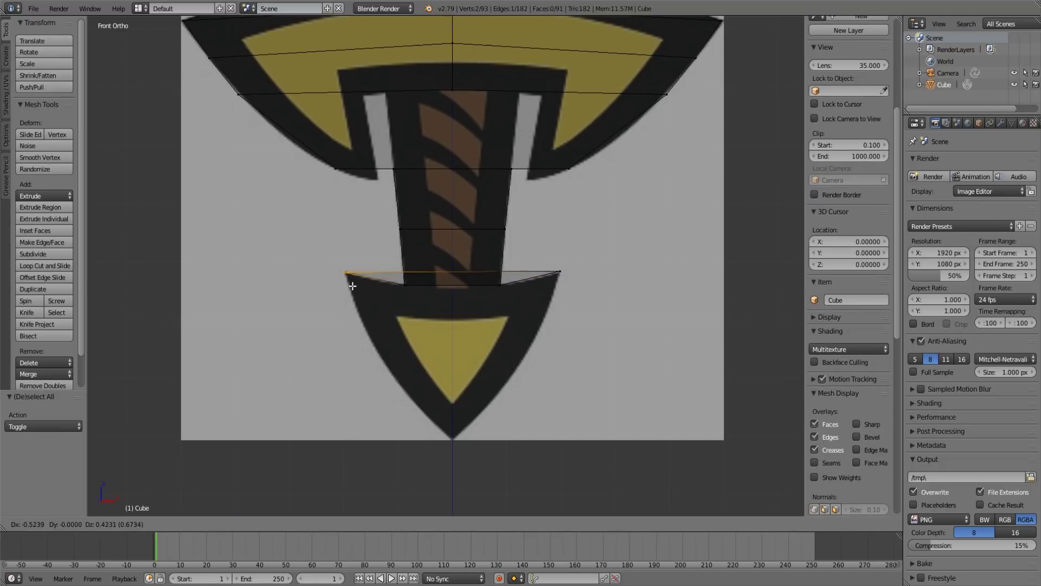
{"action": "left_click", "coordinate": [352, 284]}
{"action": "key", "text": "a"}
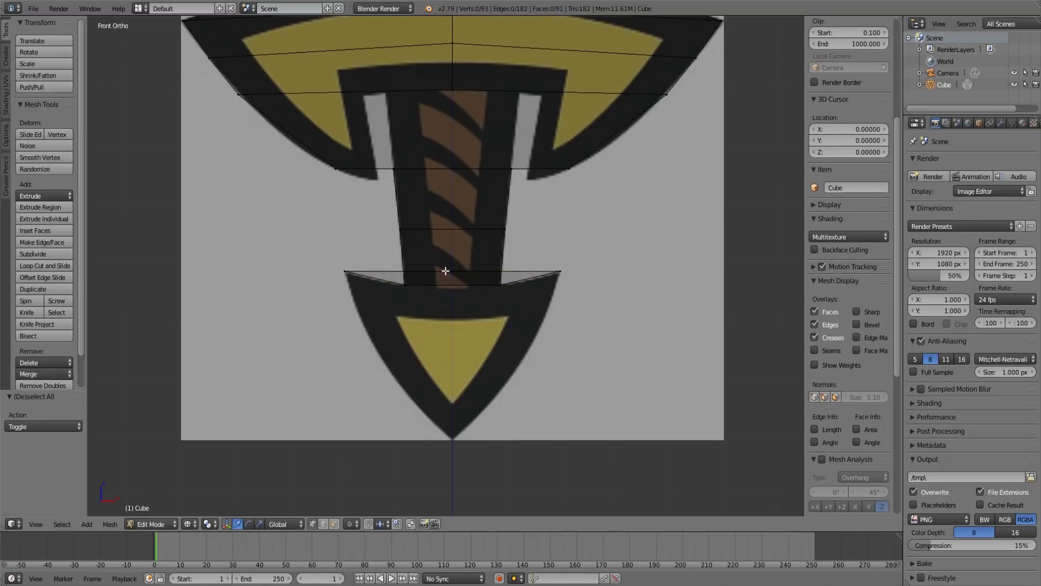
- Select the four pommel corner vertices, extrude their face down 0.776 and scale it by 0.864 to fit the outline
{"action": "right_click", "coordinate": [344, 271]}
{"action": "key", "text": "b"}
{"action": "left_click_drag", "start_coordinate": [549, 245], "coordinate": [591, 305]}
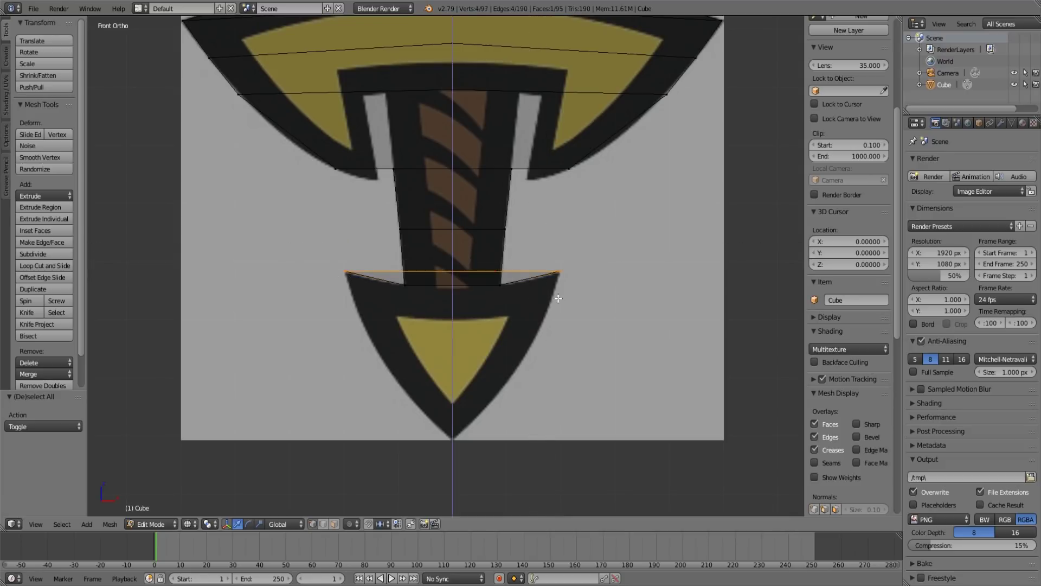
{"action": "key", "text": "e"}
{"action": "left_click", "coordinate": [555, 343]}
{"action": "key", "text": "s"}
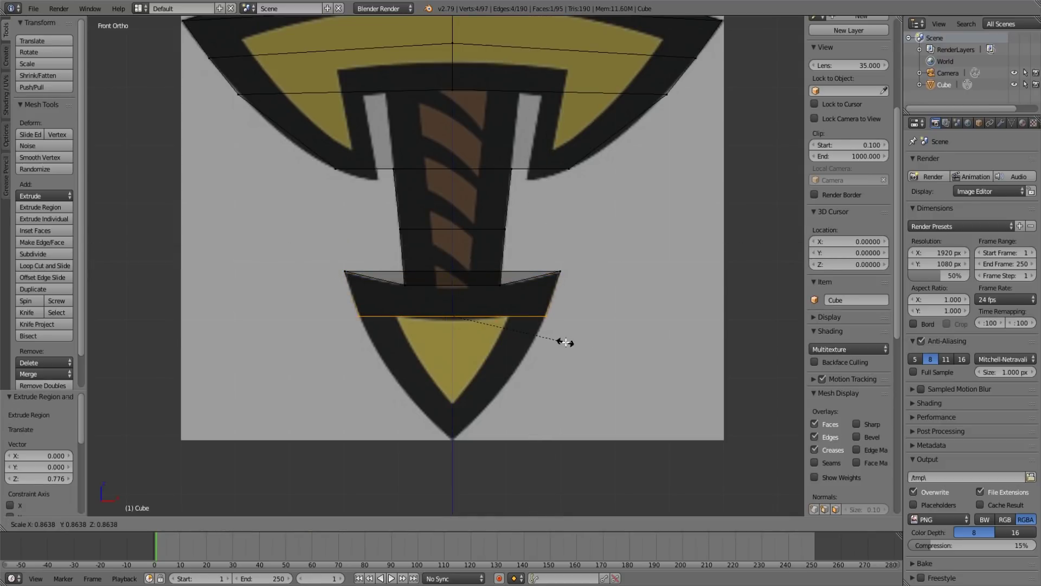
{"action": "left_click", "coordinate": [565, 342]}
{"action": "mouse_move", "coordinate": [569, 326]}
{"action": "middle_mouse_down"}
{"action": "mouse_move", "coordinate": [532, 360]}
{"action": "mouse_move", "coordinate": [467, 347]}
{"action": "mouse_move", "coordinate": [490, 355]}
{"action": "mouse_move", "coordinate": [497, 344]}
{"action": "mouse_move", "coordinate": [527, 346]}
{"action": "middle_mouse_up"}
{"action": "scroll", "coordinate": [467, 347], "scroll_direction": "up", "scroll_amount": 3}
{"action": "key", "text": "z"}
{"action": "key", "text": "z"}
{"action": "key", "text": "KP_1"}
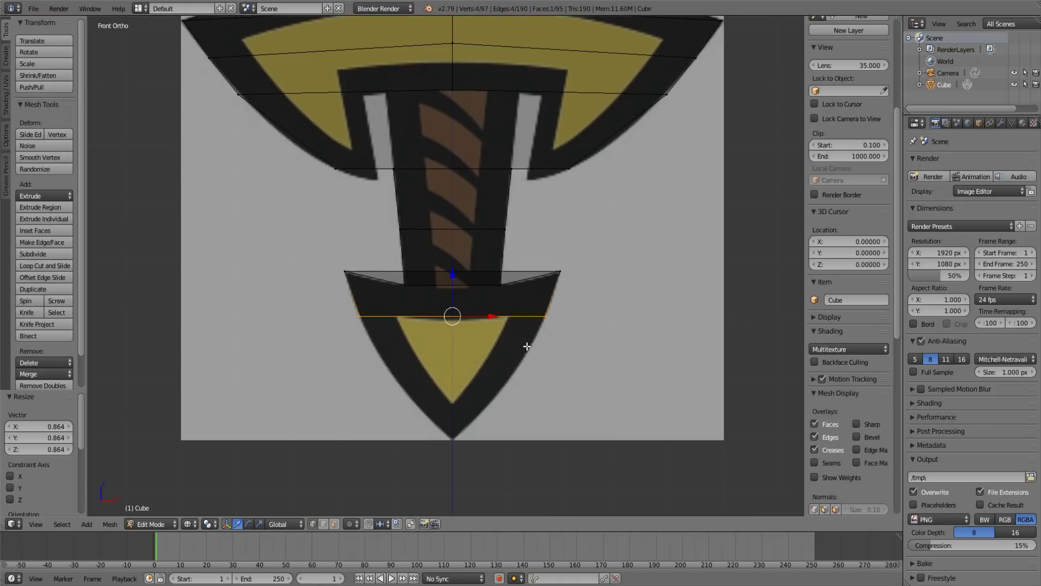
- Extrude the pommel's bottom face down another 0.714 and scale it by 0.762 to follow the curved outline
{"action": "scroll", "coordinate": [527, 346], "scroll_direction": "up", "scroll_amount": 2}
{"action": "key", "text": "e"}
{"action": "left_click", "coordinate": [571, 406]}
{"action": "key", "text": "s"}
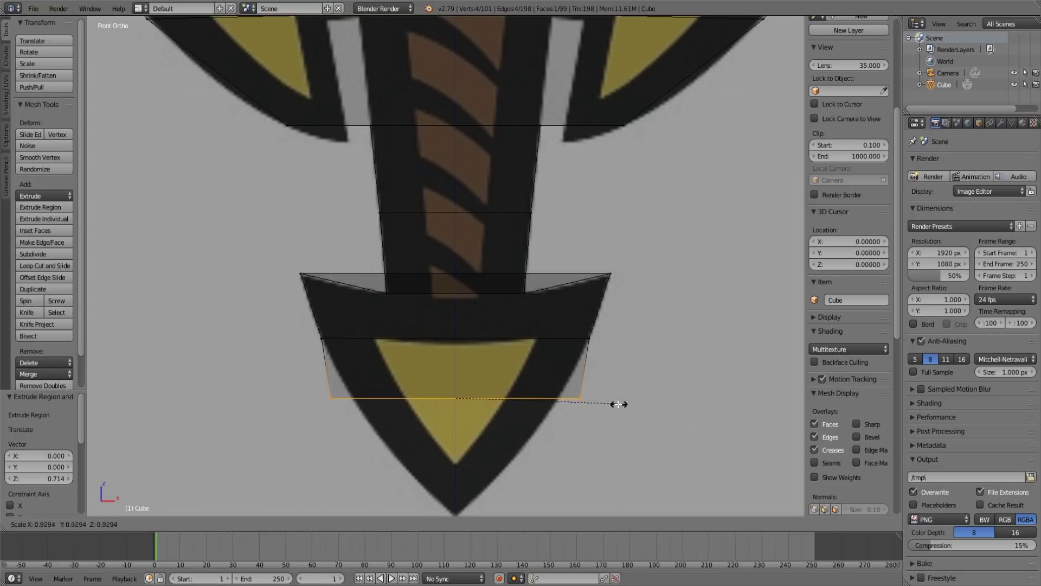
{"action": "left_click", "coordinate": [578, 414]}
- Extrude the pommel's bottom face down 0.672 and scale it by 0.605 to follow the reference outline
{"action": "middle_click_drag", "start_coordinate": [579, 414], "coordinate": [544, 298], "text": "shift"}
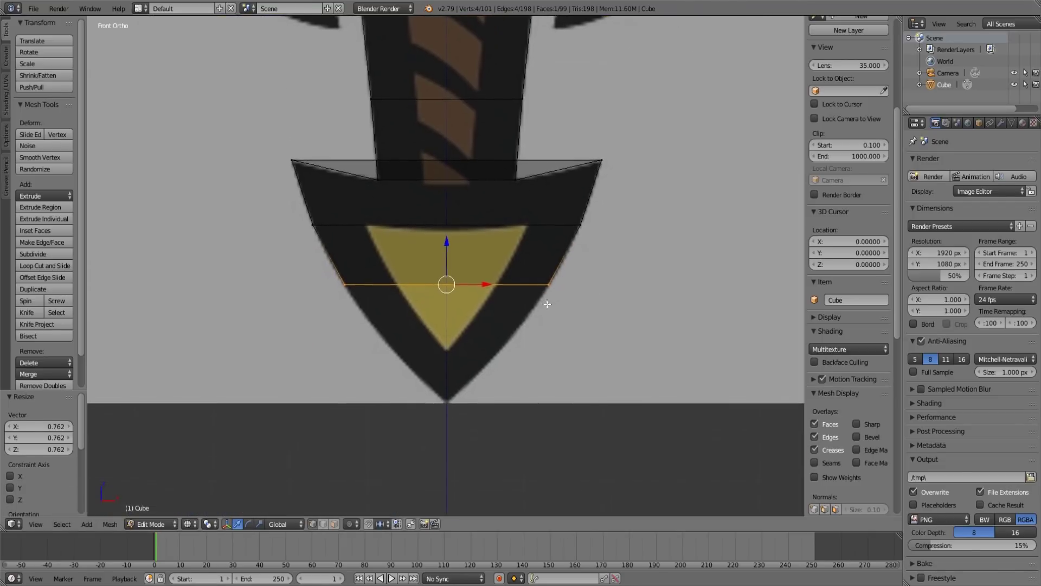
{"action": "key", "text": "e"}
{"action": "left_click", "coordinate": [554, 378]}
{"action": "key", "text": "s"}
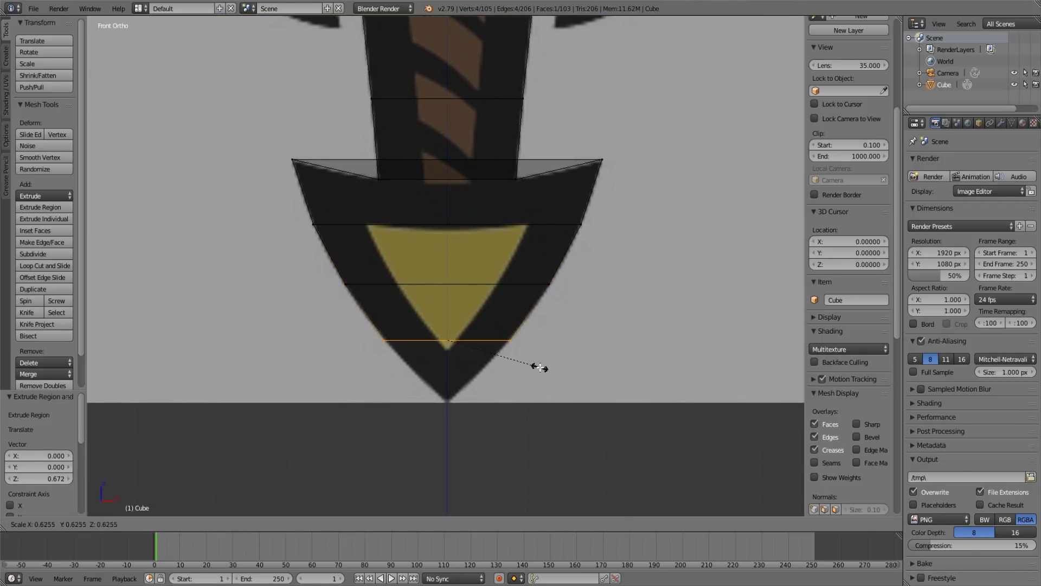
{"action": "left_click", "coordinate": [539, 366]}
- Extrude the pommel's bottom face down another 0.721 and merge its vertices at center into a tip aligned with the reference
{"action": "key", "text": "e"}
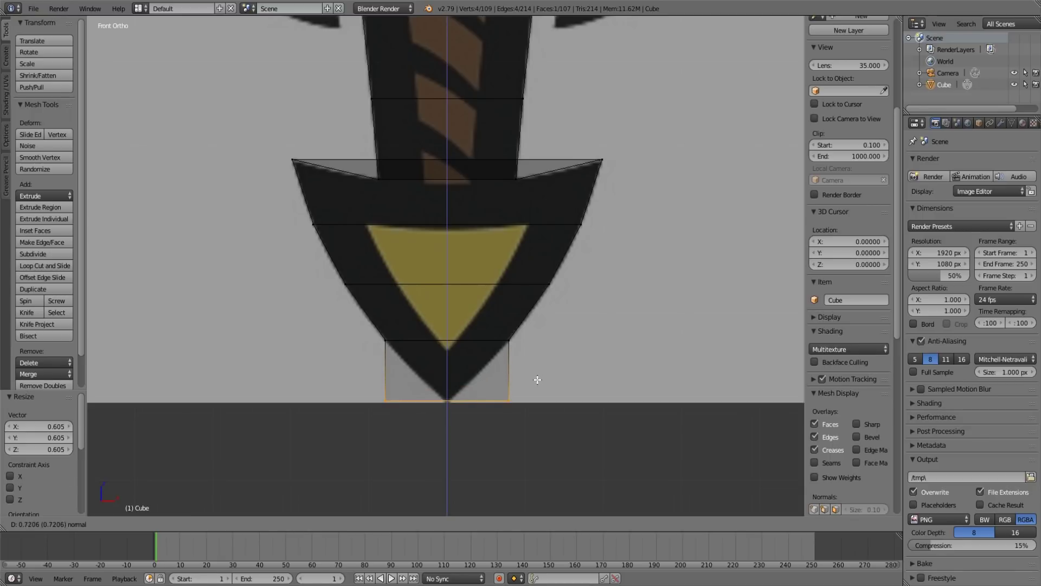
{"action": "left_click", "coordinate": [537, 380]}
{"action": "key", "text": "s"}
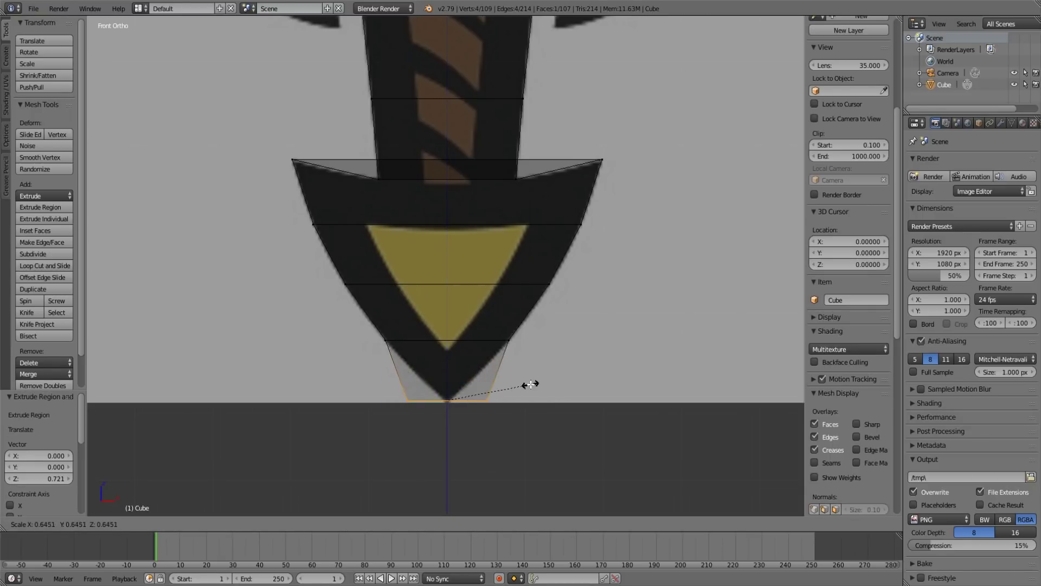
{"action": "right_click", "coordinate": [492, 391]}
{"action": "key", "text": "alt+m"}
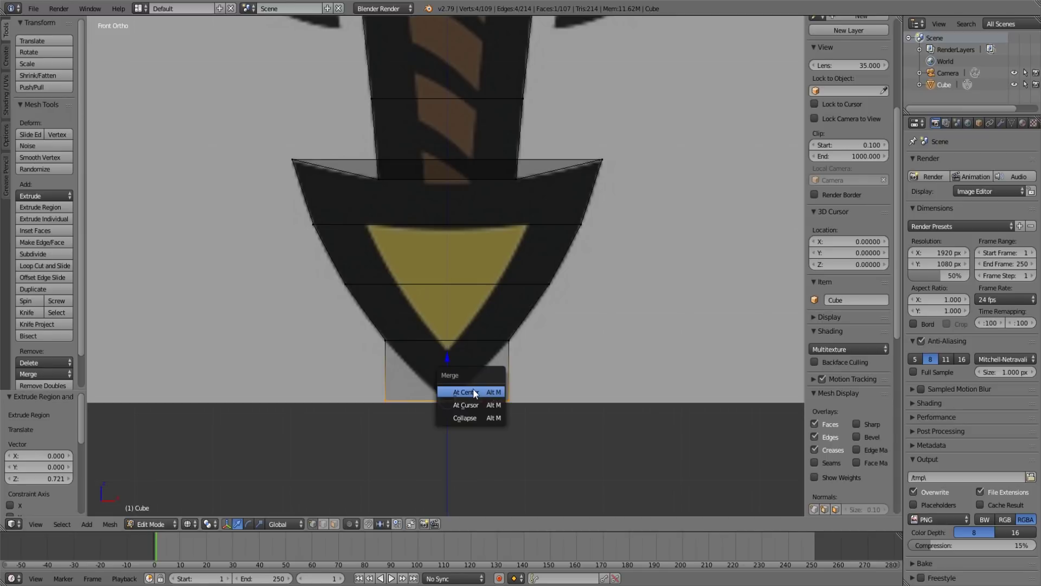
{"action": "left_click", "coordinate": [473, 388]}
{"action": "key", "text": "g"}
{"action": "key", "text": "z"}
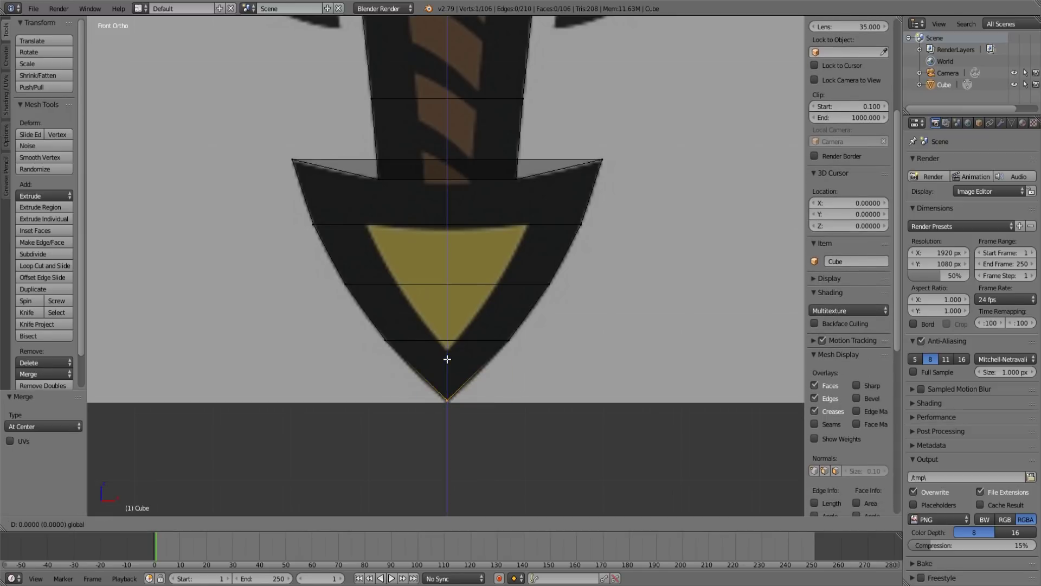
{"action": "left_click", "coordinate": [445, 360]}
{"action": "key", "text": "Tab"}
- Return to solid shading and Object Mode, and scale the whole sword by 0.186
{"action": "scroll", "coordinate": [488, 374], "scroll_direction": "down", "scroll_amount": 5}
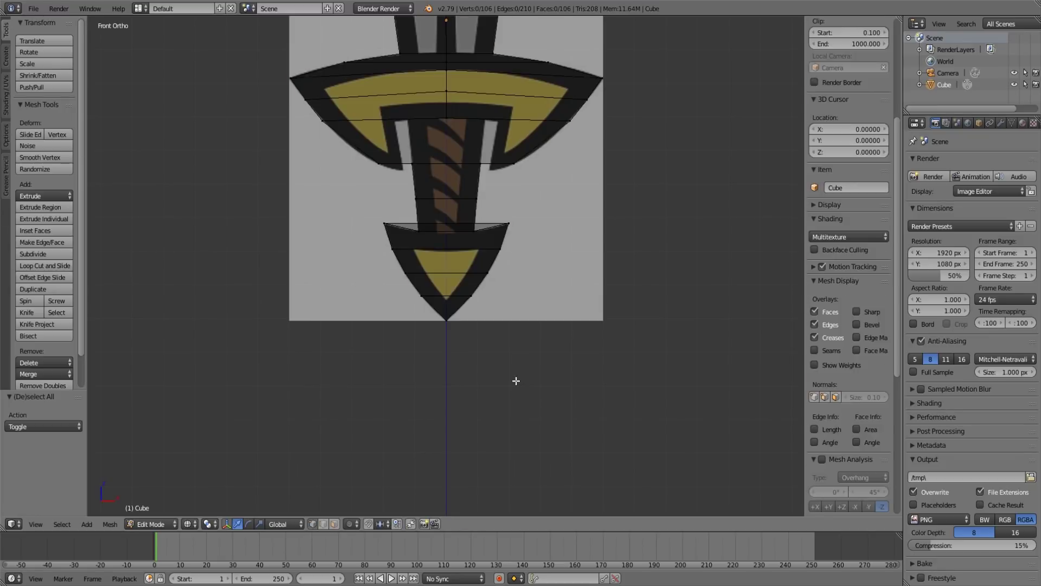
{"action": "mouse_move", "coordinate": [521, 346]}
{"action": "middle_mouse_down"}
{"action": "mouse_move", "coordinate": [463, 339]}
{"action": "mouse_move", "coordinate": [519, 302]}
{"action": "mouse_move", "coordinate": [630, 299]}
{"action": "mouse_move", "coordinate": [416, 301]}
{"action": "mouse_move", "coordinate": [608, 302]}
{"action": "mouse_move", "coordinate": [459, 283]}
{"action": "middle_mouse_up"}
{"action": "scroll", "coordinate": [511, 348], "scroll_direction": "down", "scroll_amount": 3}
{"action": "key", "text": "z"}
{"action": "key", "text": "Tab"}
{"action": "key", "text": "Tab"}
{"action": "key", "text": "a"}
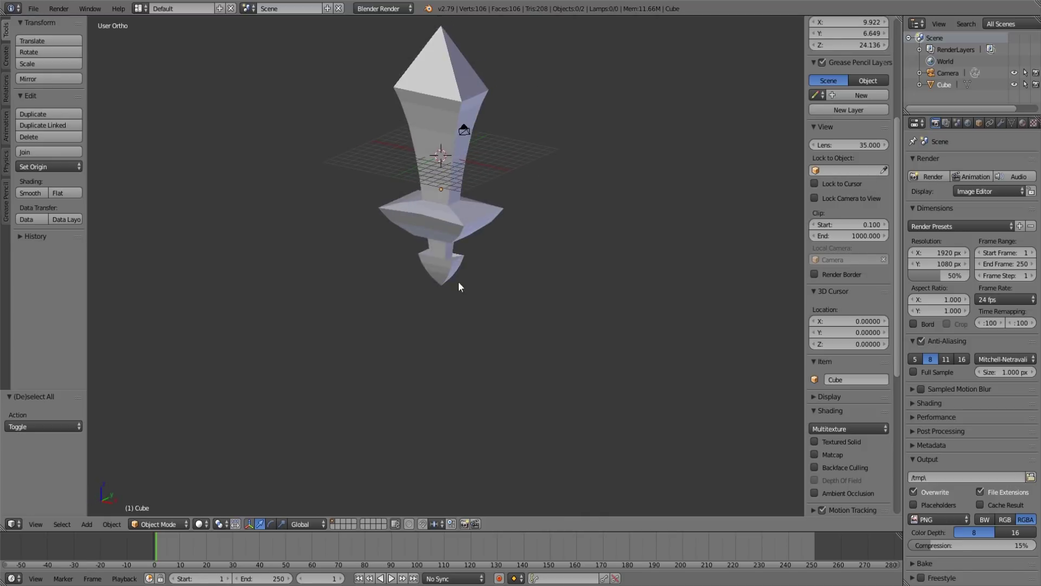
{"action": "mouse_move", "coordinate": [539, 289]}
{"action": "middle_mouse_down"}
{"action": "mouse_move", "coordinate": [499, 352]}
{"action": "mouse_move", "coordinate": [567, 275]}
{"action": "mouse_move", "coordinate": [542, 296]}
{"action": "mouse_move", "coordinate": [522, 294]}
{"action": "middle_mouse_up"}
{"action": "key", "text": "s"}
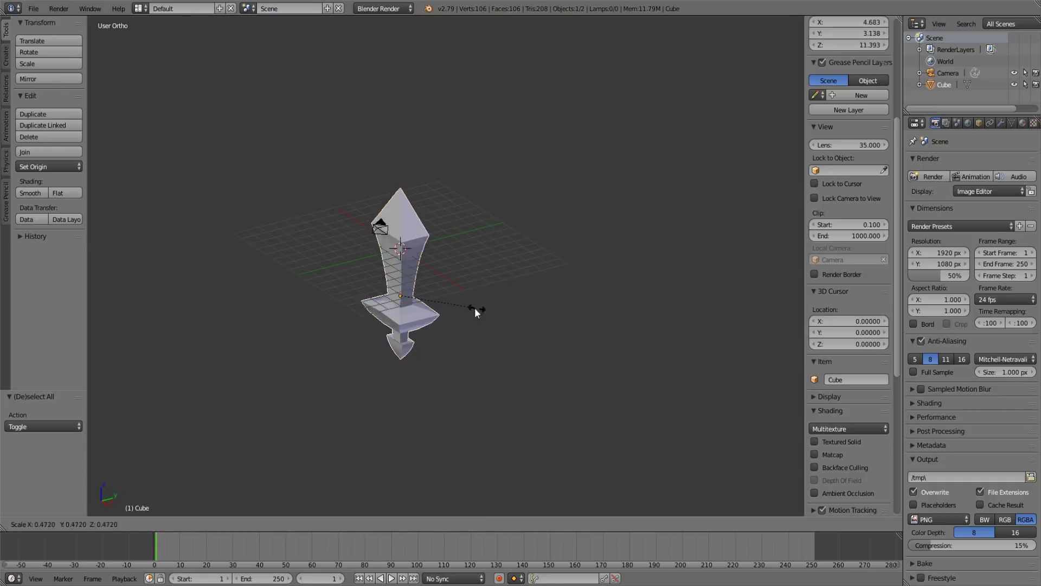
{"action": "left_click", "coordinate": [430, 303]}
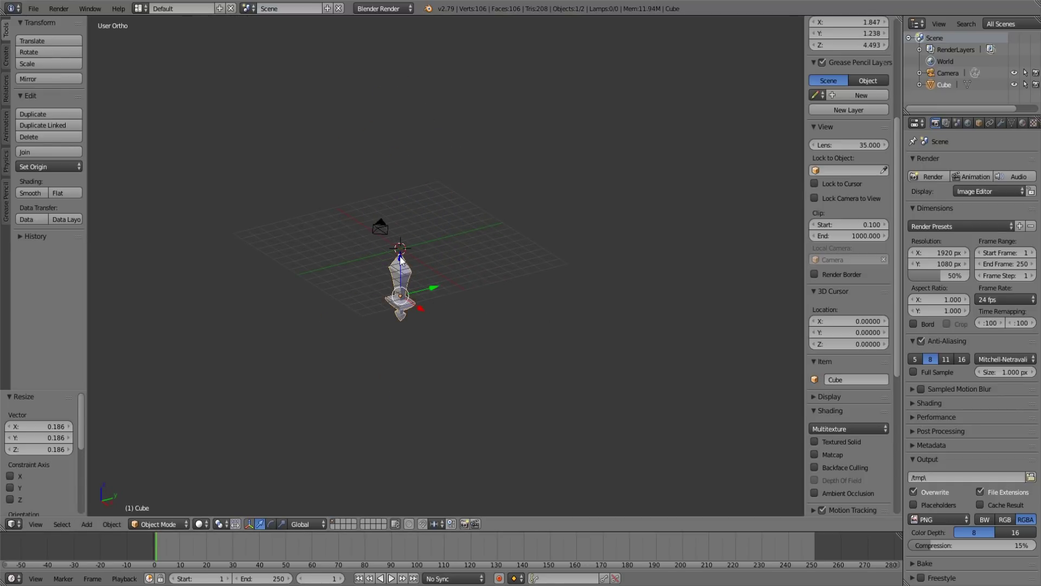
- Raise the sword along Z above the grid floor, and fine-tune its height by -0.404
{"action": "key", "text": "g"}
{"action": "key", "text": "z"}
{"action": "left_click", "coordinate": [403, 167]}
{"action": "middle_click_drag", "start_coordinate": [417, 233], "coordinate": [555, 287], "text": "shift"}
{"action": "scroll", "coordinate": [496, 312], "scroll_direction": "up", "scroll_amount": 4}
{"action": "key", "text": "g"}
{"action": "key", "text": "z"}
{"action": "left_click", "coordinate": [519, 295]}
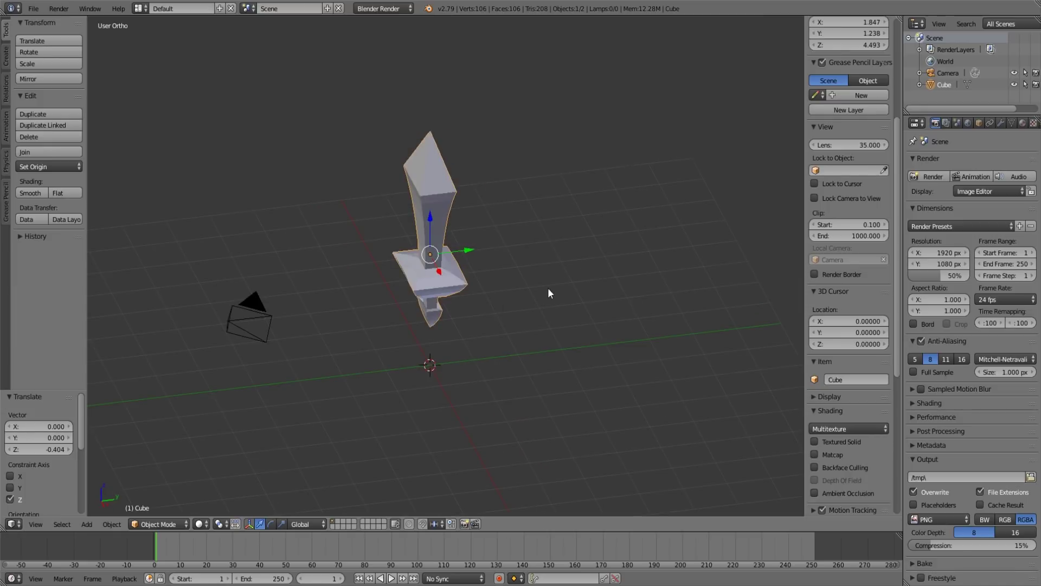
- Thin the whole sword by scaling it to about 0.68 along Y, and deselect it
{"action": "key", "text": "s"}
{"action": "key", "text": "y"}
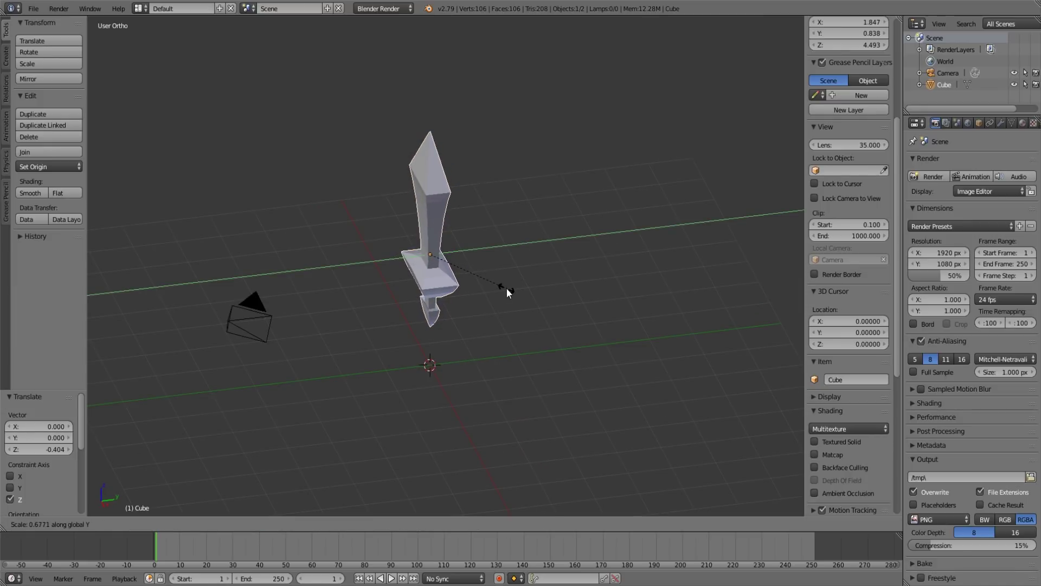
{"action": "left_click", "coordinate": [506, 288]}
{"action": "key", "text": "a"}
{"action": "middle_click_drag", "start_coordinate": [502, 295], "coordinate": [476, 359]}
{"action": "key", "text": "KP_1"}
{"action": "scroll", "coordinate": [503, 324], "scroll_direction": "down", "scroll_amount": 3}
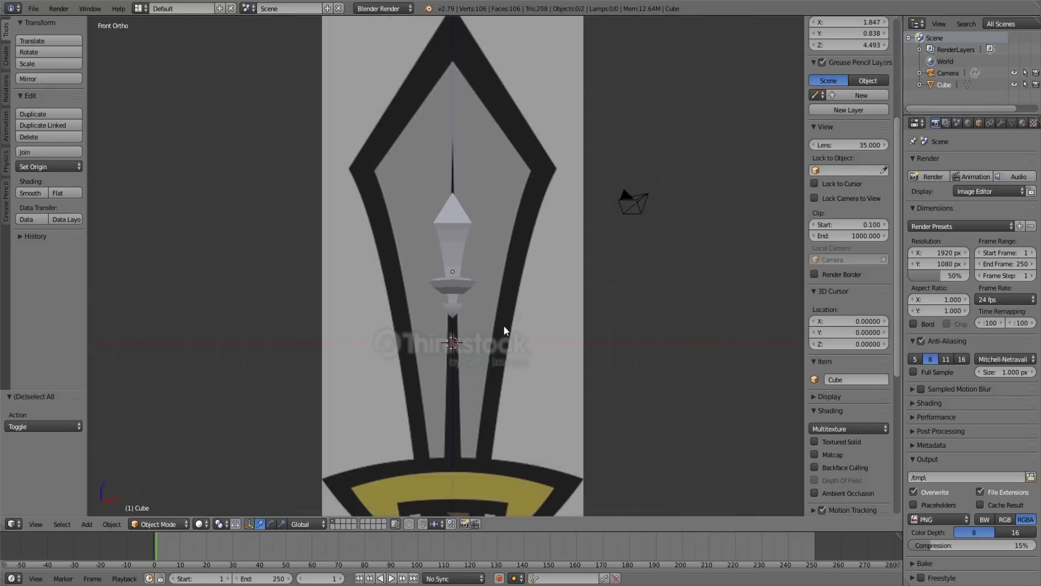
{"action": "scroll", "coordinate": [480, 303], "scroll_direction": "up", "scroll_amount": 4}
{"action": "scroll", "coordinate": [479, 304], "scroll_direction": "down", "scroll_amount": 2}
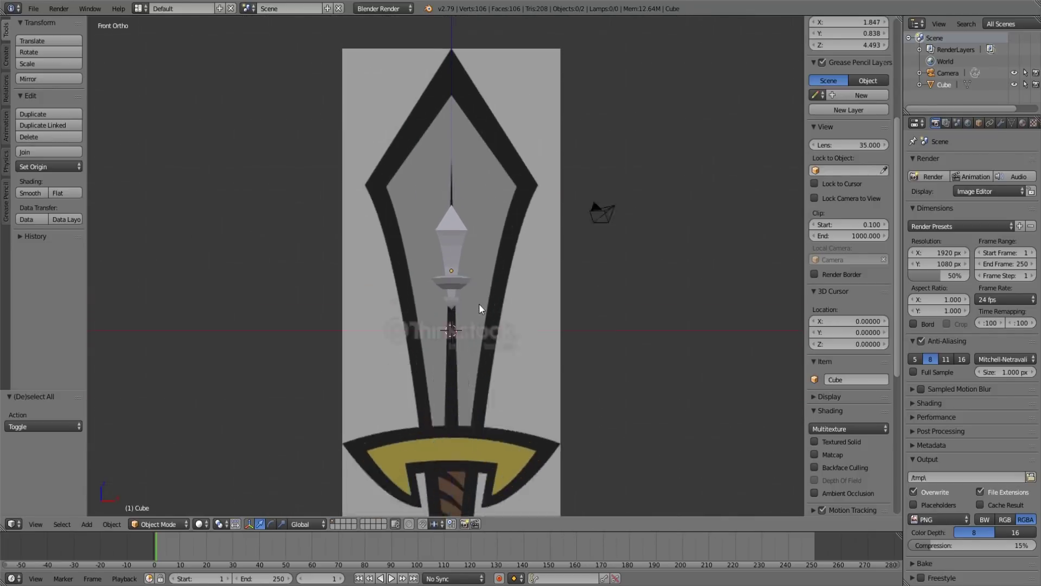
{"action": "scroll", "coordinate": [479, 304], "scroll_direction": "up", "scroll_amount": 2}
{"action": "scroll", "coordinate": [479, 304], "scroll_direction": "down", "scroll_amount": 4}
{"action": "mouse_move", "coordinate": [480, 303]}
{"action": "middle_mouse_down"}
{"action": "mouse_move", "coordinate": [467, 308]}
{"action": "mouse_move", "coordinate": [481, 302]}
{"action": "middle_mouse_up"}
- In Edit Mode, select all blade vertices from the tip down to the guard in front-view wireframe
{"action": "key", "text": "KP_1"}
{"action": "key", "text": "Tab"}
{"action": "scroll", "coordinate": [487, 261], "scroll_direction": "up", "scroll_amount": 4}
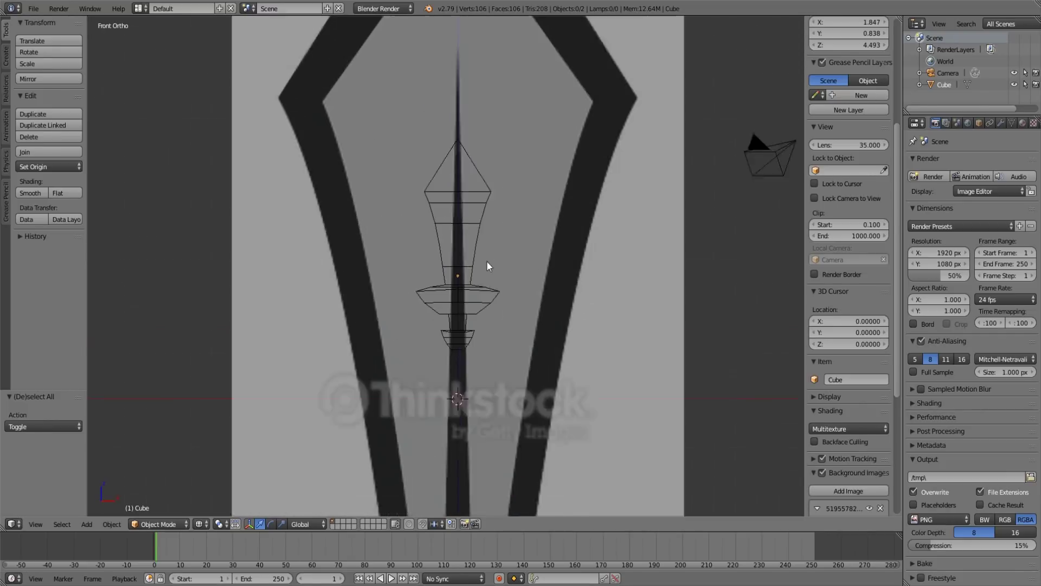
{"action": "key", "text": "a"}
{"action": "key", "text": "a"}
{"action": "key", "text": "b"}
{"action": "left_click_drag", "start_coordinate": [374, 93], "coordinate": [558, 226]}
{"action": "scroll", "coordinate": [488, 247], "scroll_direction": "up", "scroll_amount": 4}
{"action": "key", "text": "b"}
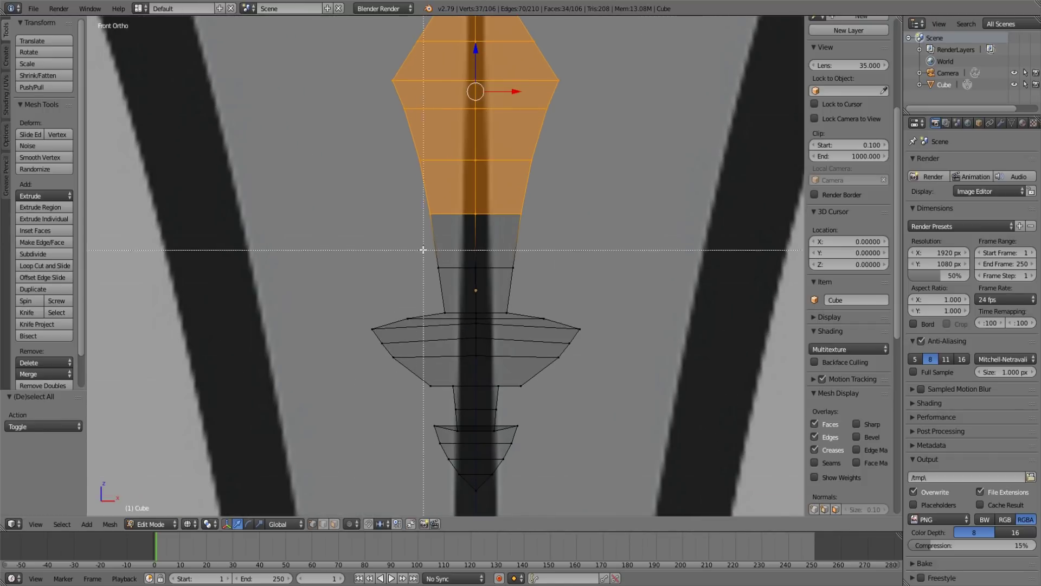
{"action": "left_click_drag", "start_coordinate": [425, 249], "coordinate": [543, 281]}
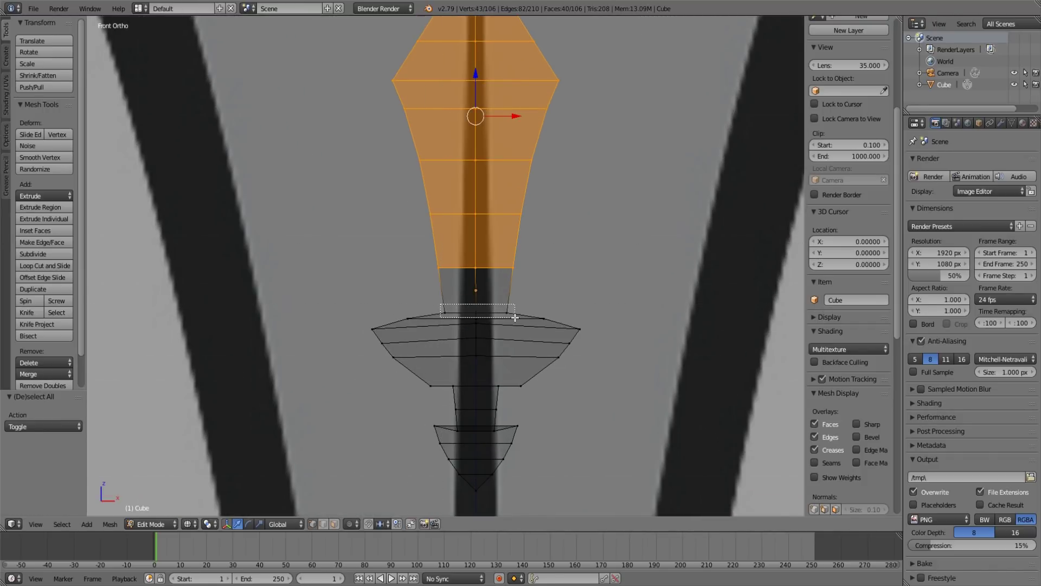
{"action": "left_click_drag", "start_coordinate": [514, 317], "coordinate": [513, 316]}
- Scale the selected blade along Y to adjust its thickness, checking it in solid shading
{"action": "middle_click_drag", "start_coordinate": [513, 316], "coordinate": [529, 359]}
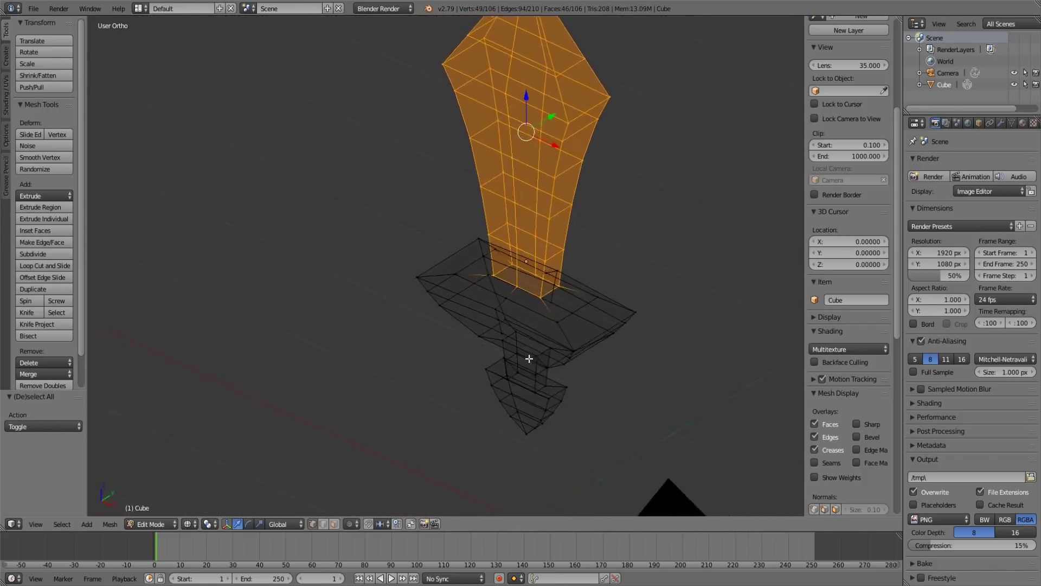
{"action": "scroll", "coordinate": [529, 358], "scroll_direction": "down", "scroll_amount": 3}
{"action": "middle_click_drag", "start_coordinate": [608, 328], "coordinate": [602, 309]}
{"action": "key", "text": "s"}
{"action": "key", "text": "y"}
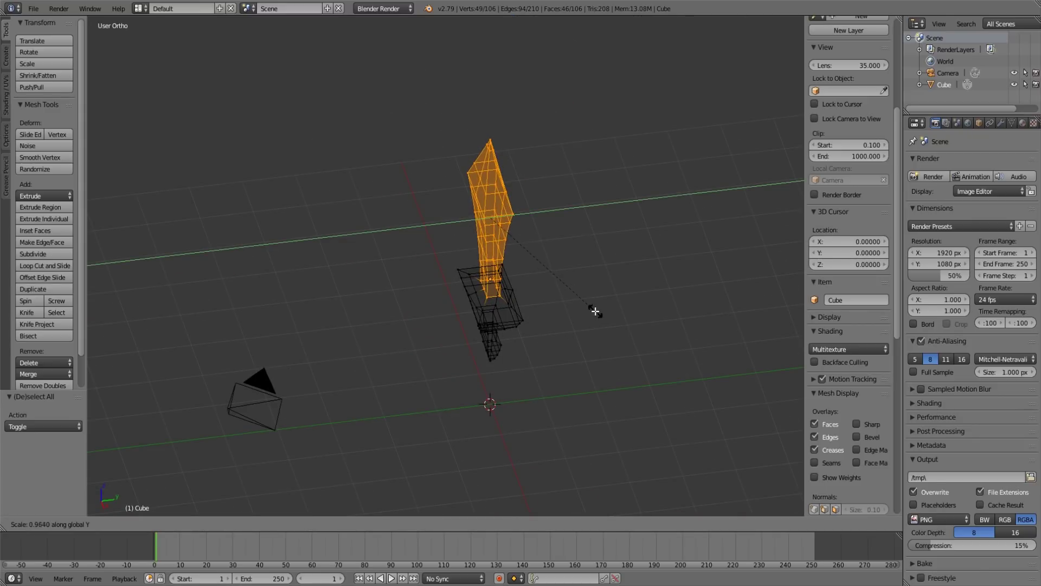
{"action": "left_click", "coordinate": [559, 298]}
{"action": "key", "text": "z"}
{"action": "middle_click_drag", "start_coordinate": [579, 295], "coordinate": [642, 285]}
{"action": "key", "text": "s"}
{"action": "key", "text": "y"}
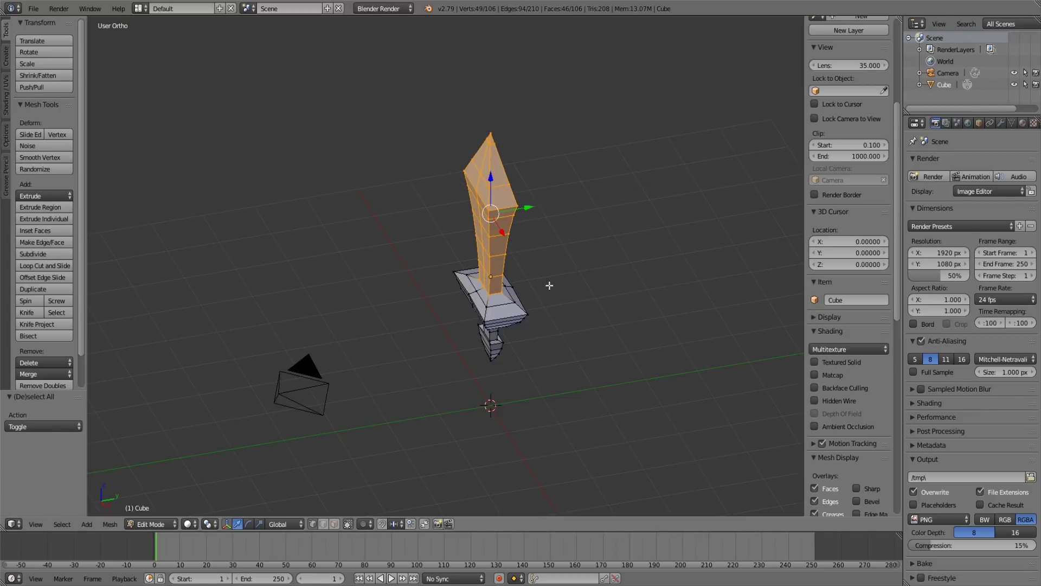
{"action": "left_click", "coordinate": [579, 284]}
- Narrow the blade by scaling it along X, and return to Object Mode with nothing selected
{"action": "middle_click_drag", "start_coordinate": [453, 281], "coordinate": [562, 267]}
{"action": "key", "text": "s"}
{"action": "key", "text": "x"}
{"action": "left_click", "coordinate": [573, 284]}
{"action": "key", "text": "a"}
{"action": "key", "text": "Tab"}
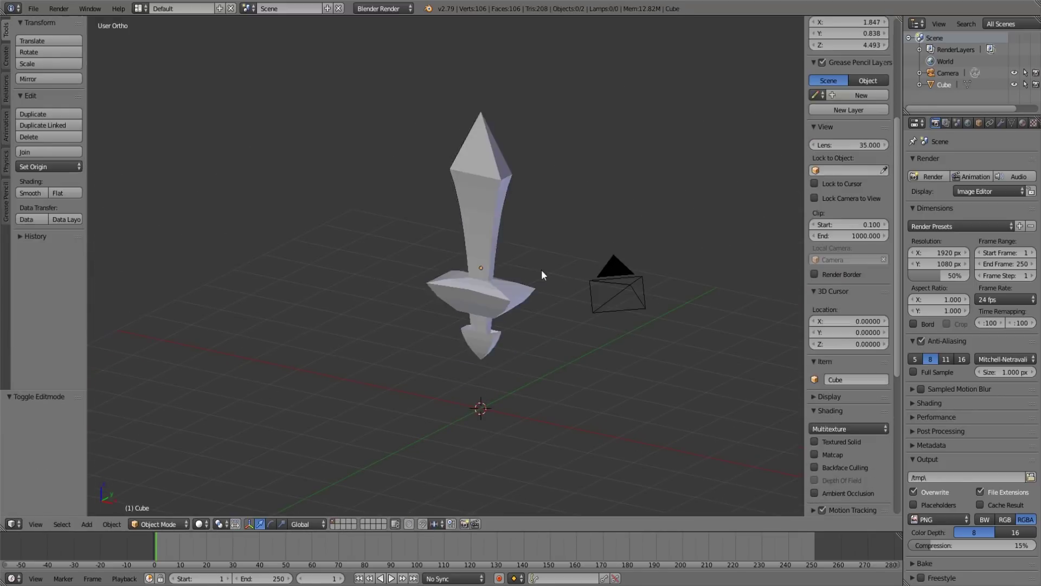
- In Edit Mode, select all of the guard's vertices in front-view wireframe, including its middle column
{"action": "scroll", "coordinate": [597, 277], "scroll_direction": "down", "scroll_amount": 3}
{"action": "middle_click_drag", "start_coordinate": [626, 285], "coordinate": [620, 313]}
{"action": "scroll", "coordinate": [541, 295], "scroll_direction": "up", "scroll_amount": 5}
{"action": "key", "text": "Tab"}
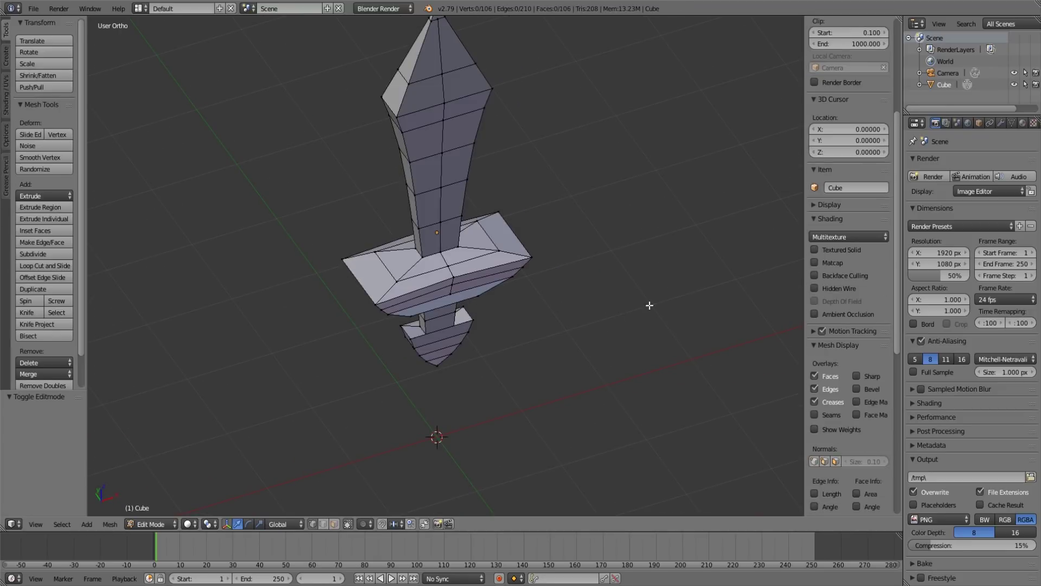
{"action": "key", "text": "KP_1"}
{"action": "key", "text": "z"}
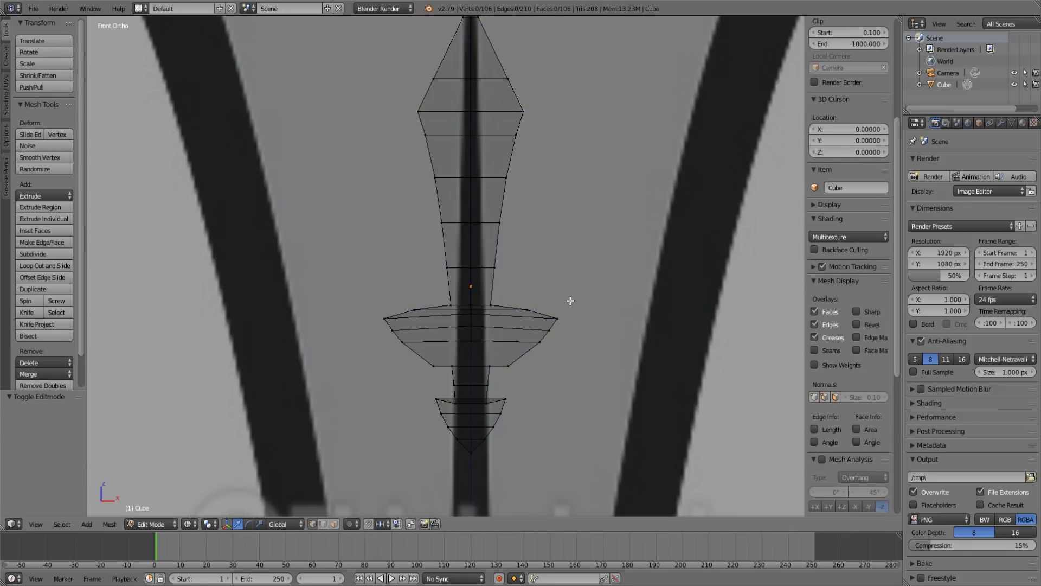
{"action": "key", "text": "n"}
{"action": "key", "text": "n"}
{"action": "scroll", "coordinate": [477, 288], "scroll_direction": "up", "scroll_amount": 3}
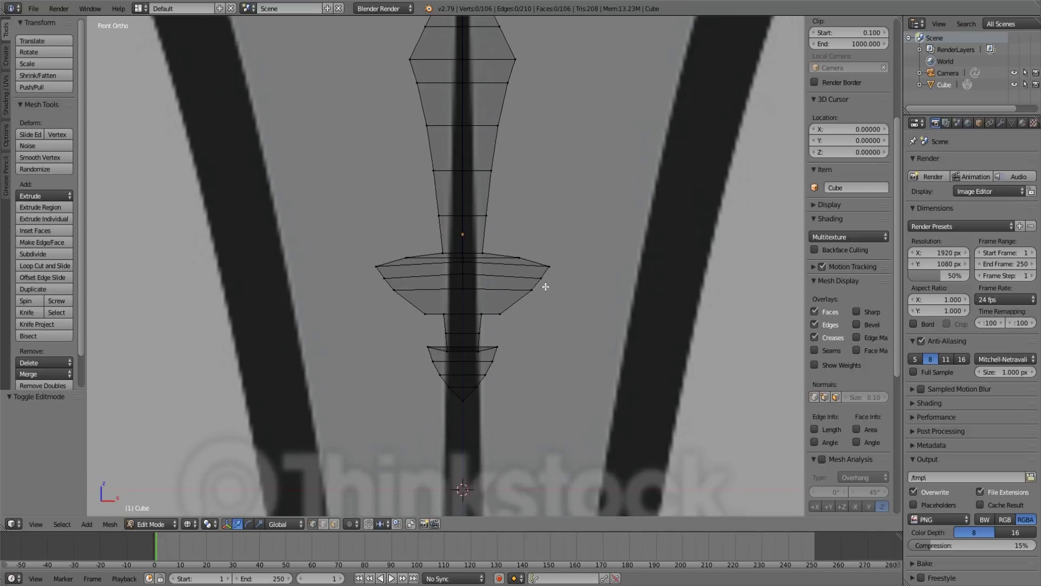
{"action": "key", "text": "b"}
{"action": "left_click_drag", "start_coordinate": [524, 231], "coordinate": [623, 369]}
{"action": "key", "text": "b"}
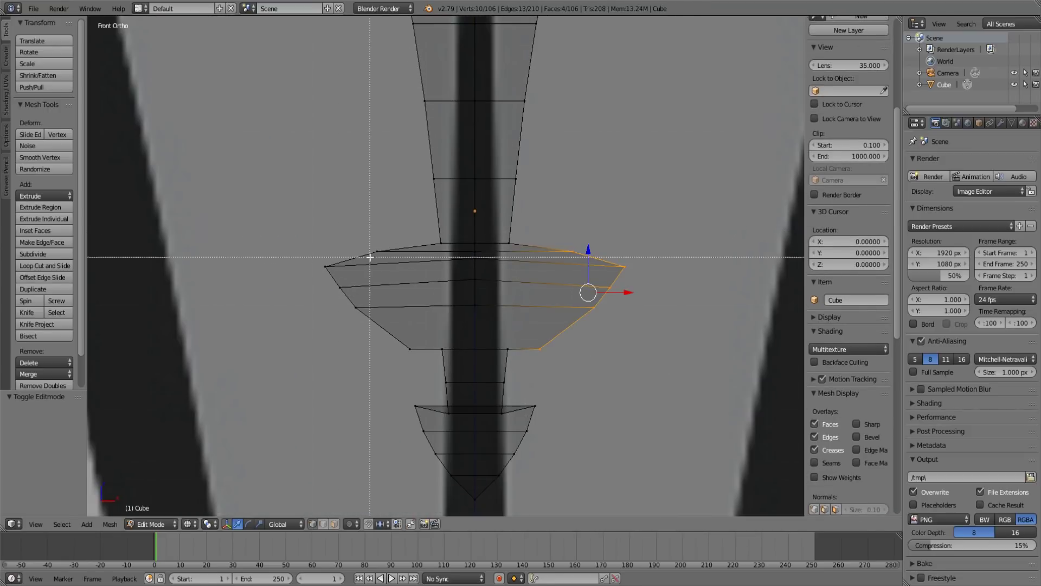
{"action": "left_click_drag", "start_coordinate": [309, 221], "coordinate": [519, 357]}
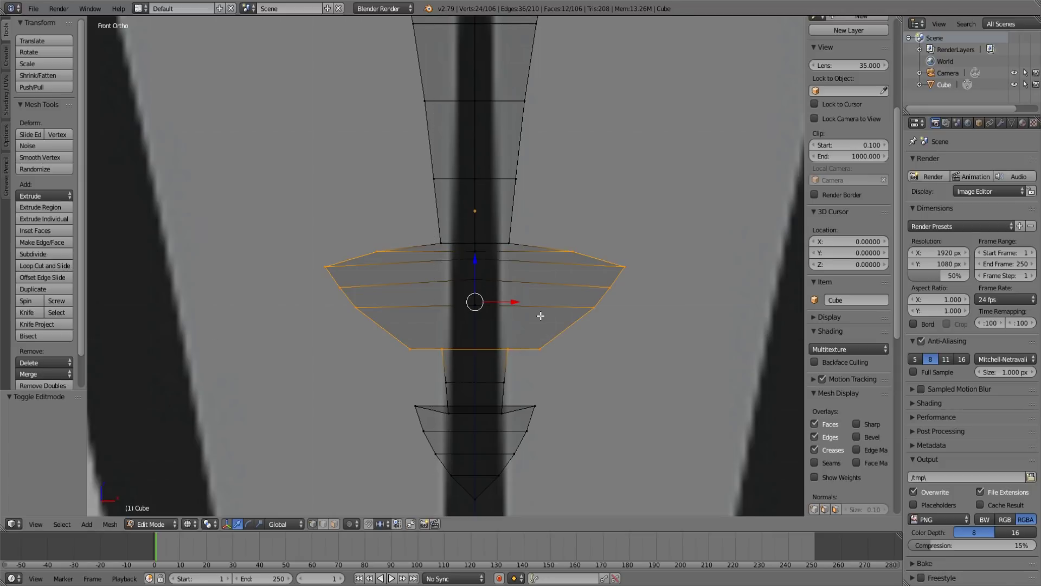
{"action": "middle_click_drag", "start_coordinate": [541, 315], "coordinate": [474, 277]}
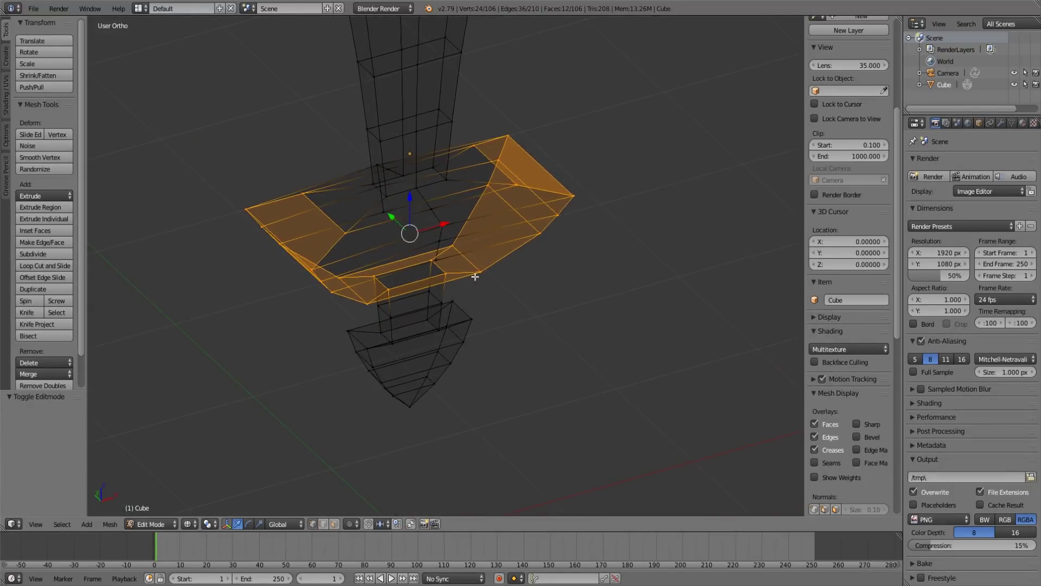
{"action": "key", "text": "KP_1"}
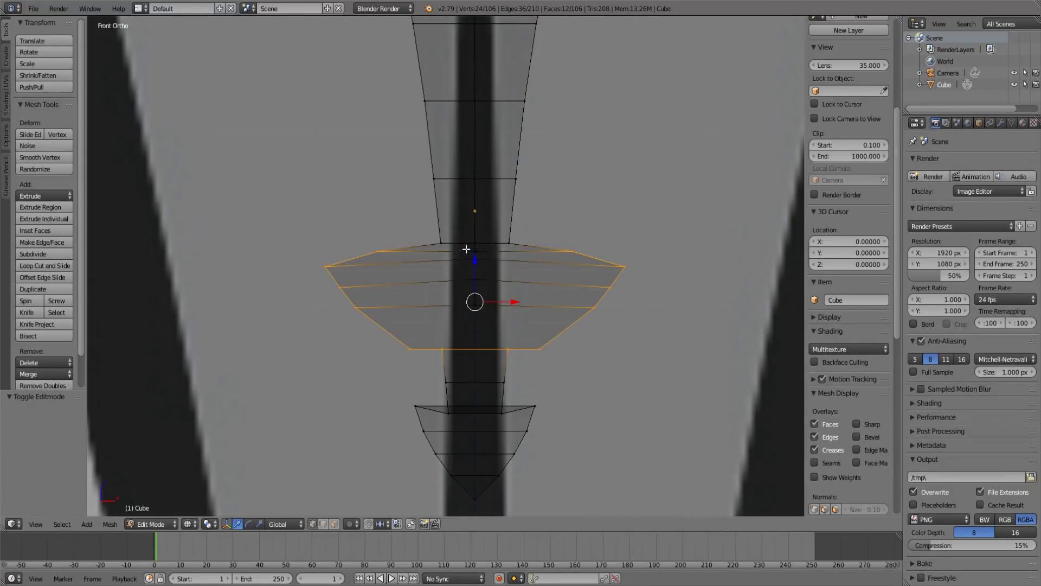
{"action": "left_click_drag", "start_coordinate": [465, 249], "coordinate": [513, 344]}
- Switch to solid shading and scale the selected guard by 0.859 along X
{"action": "middle_click_drag", "start_coordinate": [514, 344], "coordinate": [509, 390]}
{"action": "scroll", "coordinate": [550, 309], "scroll_direction": "down", "scroll_amount": 3}
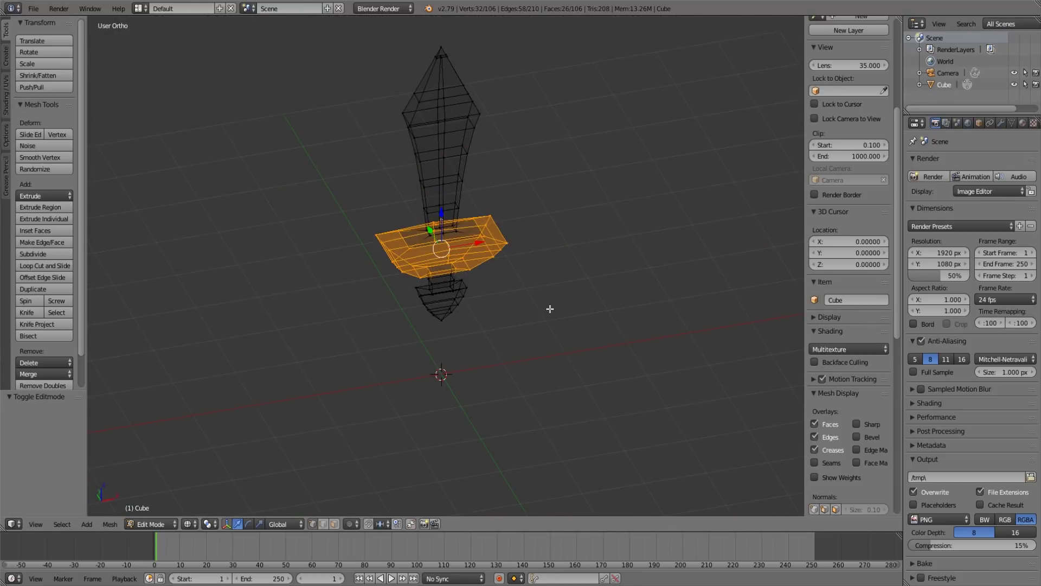
{"action": "key", "text": "z"}
{"action": "middle_click_drag", "start_coordinate": [542, 304], "coordinate": [600, 300]}
{"action": "key", "text": "s"}
{"action": "key", "text": "x"}
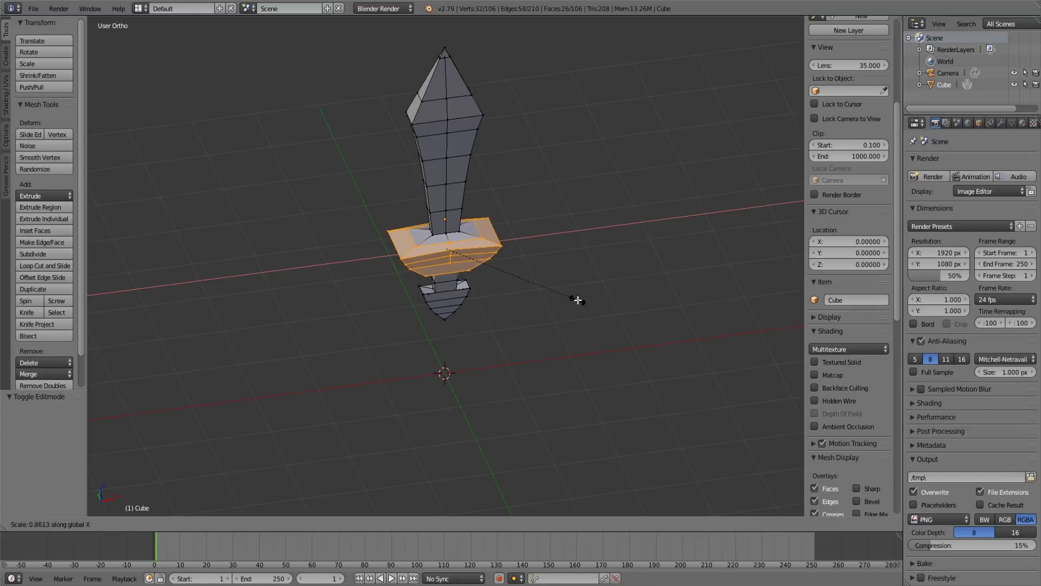
{"action": "left_click", "coordinate": [576, 297]}
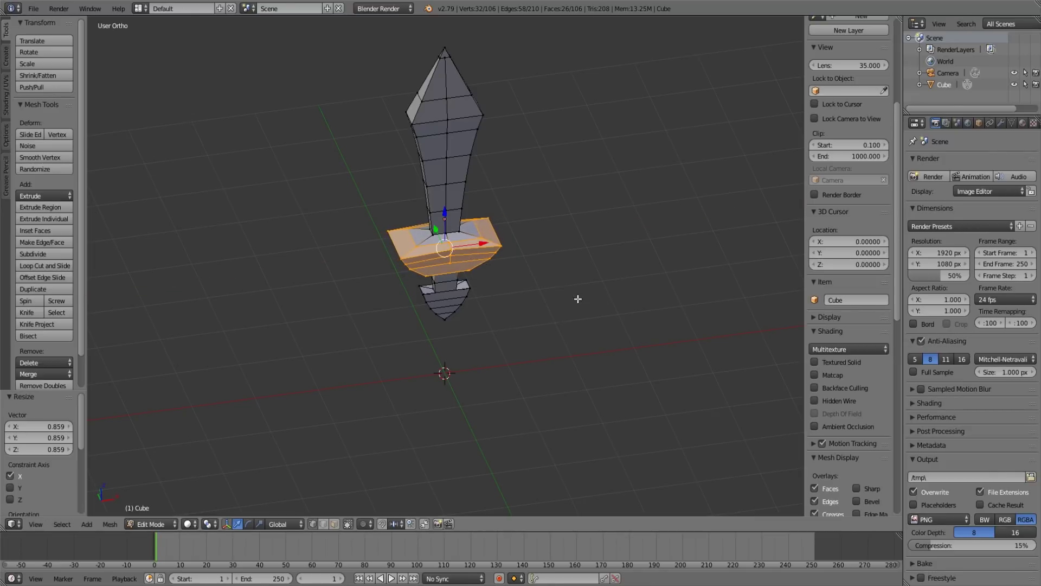
- Scale the selected guard by 0.677 along Y to make it thinner
{"action": "middle_click_drag", "start_coordinate": [577, 297], "coordinate": [464, 224]}
{"action": "key", "text": "s"}
{"action": "key", "text": "y"}
{"action": "left_click", "coordinate": [544, 298]}
- Move the guard along Z by 0.064 and then by -0.092 to position it at the blade's base
{"action": "key", "text": "g"}
{"action": "key", "text": "z"}
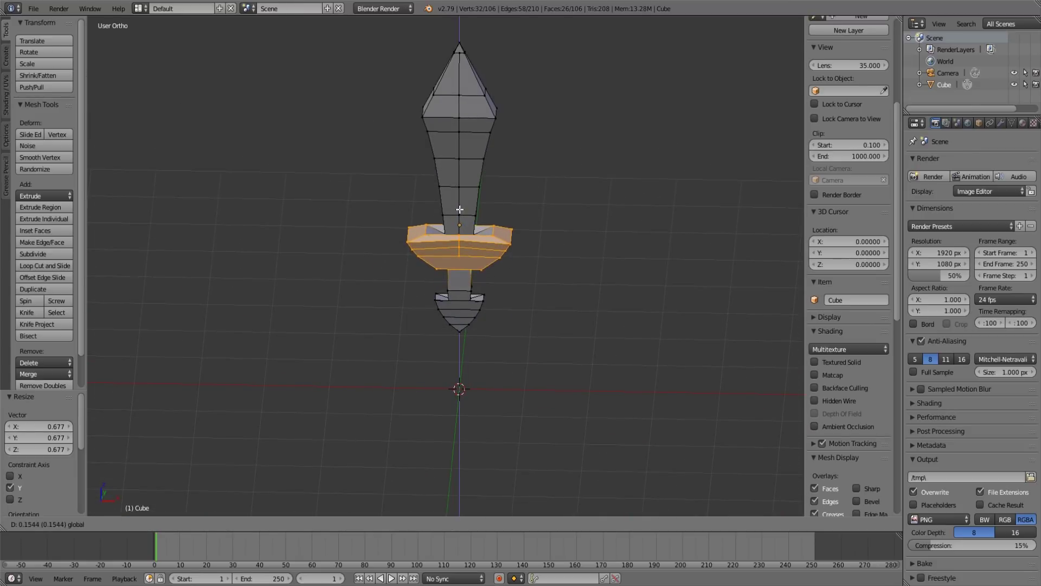
{"action": "left_click", "coordinate": [458, 215]}
{"action": "middle_click_drag", "start_coordinate": [503, 272], "coordinate": [532, 244]}
{"action": "key", "text": "g"}
{"action": "key", "text": "z"}
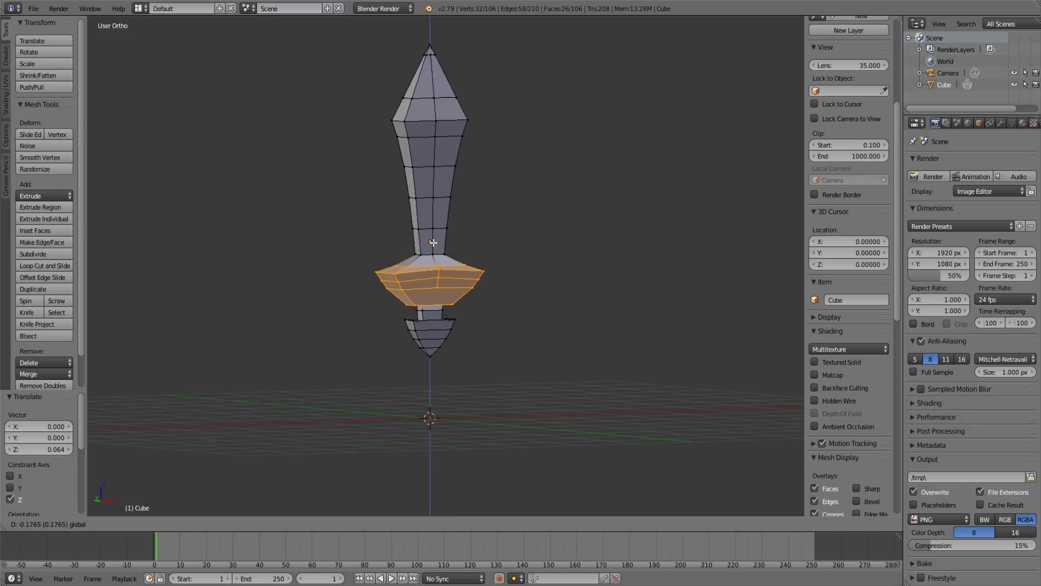
{"action": "left_click_drag", "start_coordinate": [432, 242], "coordinate": [432, 236]}
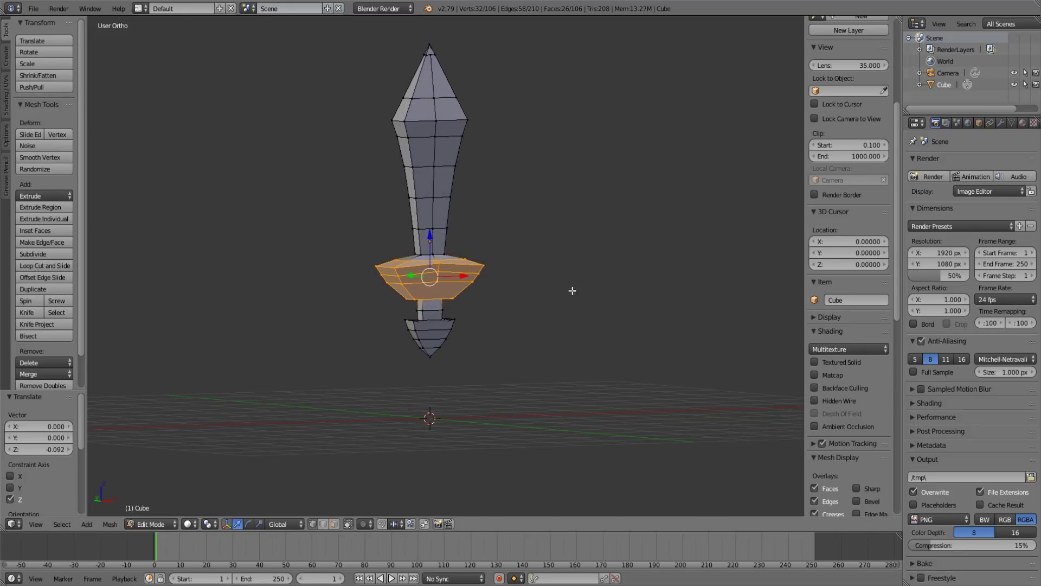
- Return to Object Mode, switch the render engine to Cycles Render and deselect the sword
{"action": "middle_click_drag", "start_coordinate": [572, 291], "coordinate": [530, 299]}
{"action": "key", "text": "a"}
{"action": "scroll", "coordinate": [467, 300], "scroll_direction": "down", "scroll_amount": 6}
{"action": "key", "text": "Tab"}
{"action": "scroll", "coordinate": [529, 304], "scroll_direction": "up", "scroll_amount": 5}
{"action": "left_click", "coordinate": [380, 9]}
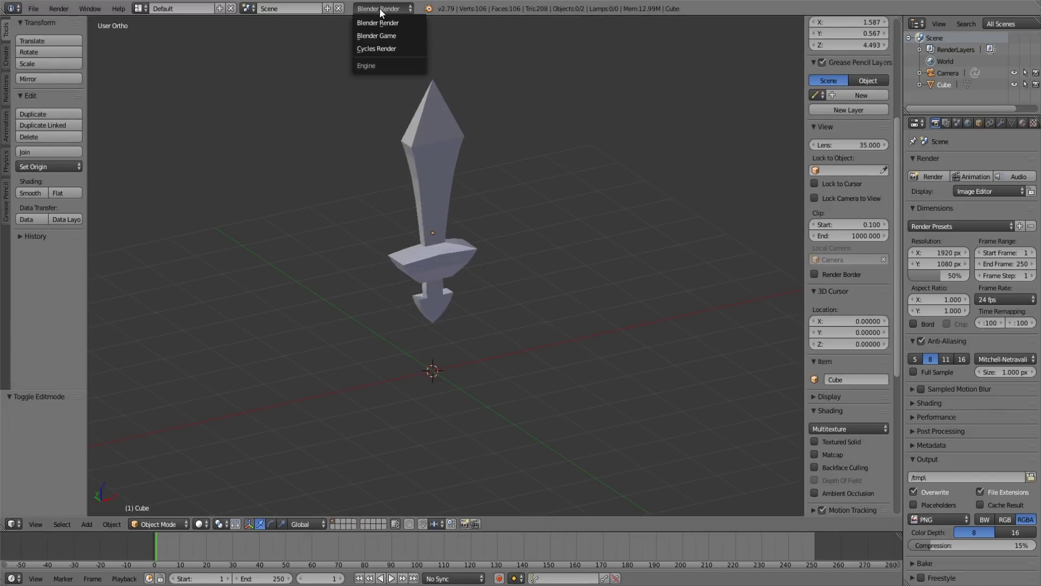
{"action": "left_click", "coordinate": [376, 48]}
{"action": "middle_click_drag", "start_coordinate": [391, 79], "coordinate": [559, 261]}
{"action": "key", "text": "a"}
- Preview the sword in Material viewport shading from several angles and return to Solid shading
{"action": "left_click", "coordinate": [201, 524]}
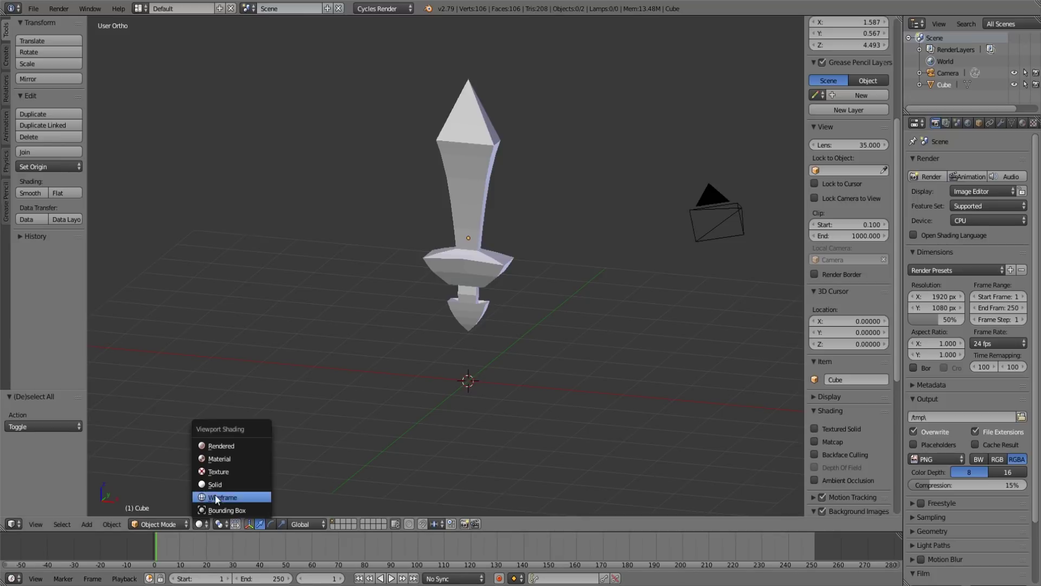
{"action": "left_click", "coordinate": [222, 459]}
{"action": "mouse_move", "coordinate": [356, 388]}
{"action": "middle_mouse_down"}
{"action": "mouse_move", "coordinate": [358, 339]}
{"action": "mouse_move", "coordinate": [254, 349]}
{"action": "mouse_move", "coordinate": [564, 342]}
{"action": "mouse_move", "coordinate": [428, 351]}
{"action": "mouse_move", "coordinate": [493, 360]}
{"action": "middle_mouse_up"}
{"action": "scroll", "coordinate": [539, 356], "scroll_direction": "up", "scroll_amount": 3}
{"action": "scroll", "coordinate": [492, 360], "scroll_direction": "down", "scroll_amount": 3}
{"action": "middle_click_drag", "start_coordinate": [472, 324], "coordinate": [259, 471]}
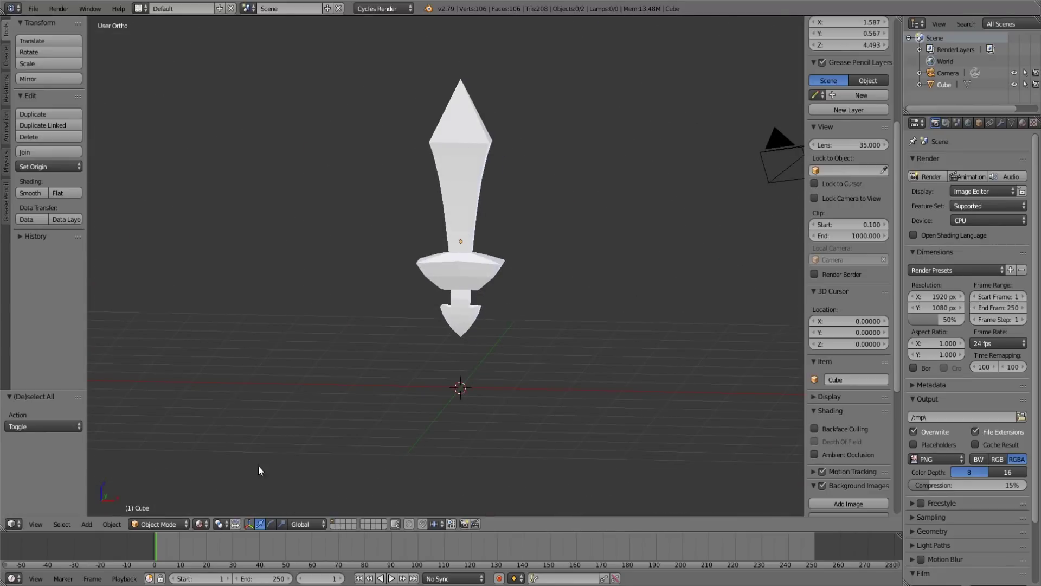
{"action": "left_click", "coordinate": [199, 524]}
{"action": "scroll", "coordinate": [477, 342], "scroll_direction": "down", "scroll_amount": 1}
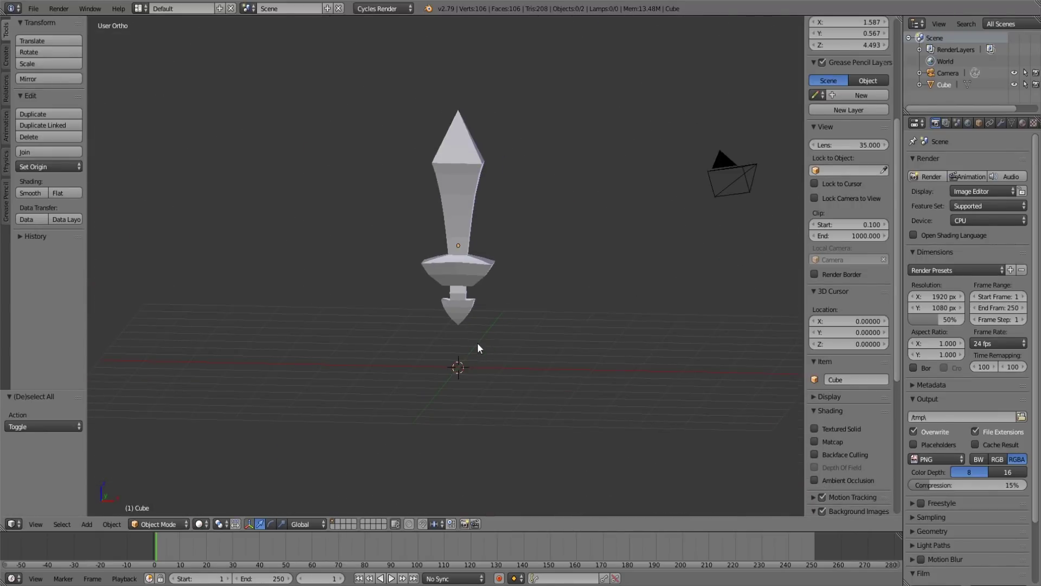
- In Edit Mode, clear the selection and select the run of edges along one front corner of the blade, from tip to guard
{"action": "middle_click_drag", "start_coordinate": [486, 250], "coordinate": [467, 340], "text": "shift"}
{"action": "scroll", "coordinate": [467, 339], "scroll_direction": "up", "scroll_amount": 4}
{"action": "key", "text": "Tab"}
{"action": "middle_click_drag", "start_coordinate": [559, 354], "coordinate": [530, 360]}
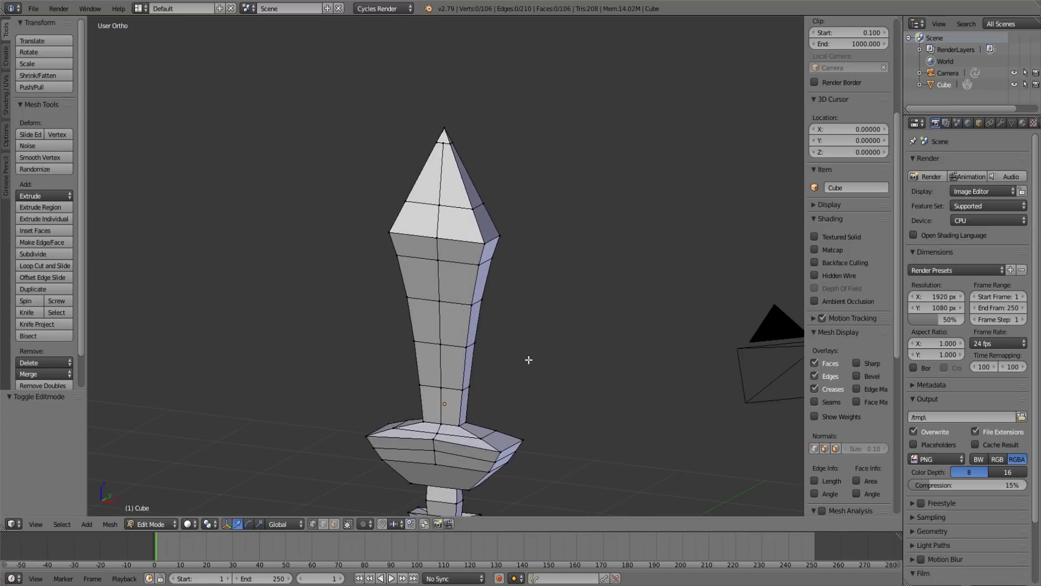
{"action": "middle_click_drag", "start_coordinate": [463, 421], "coordinate": [478, 394], "text": "shift"}
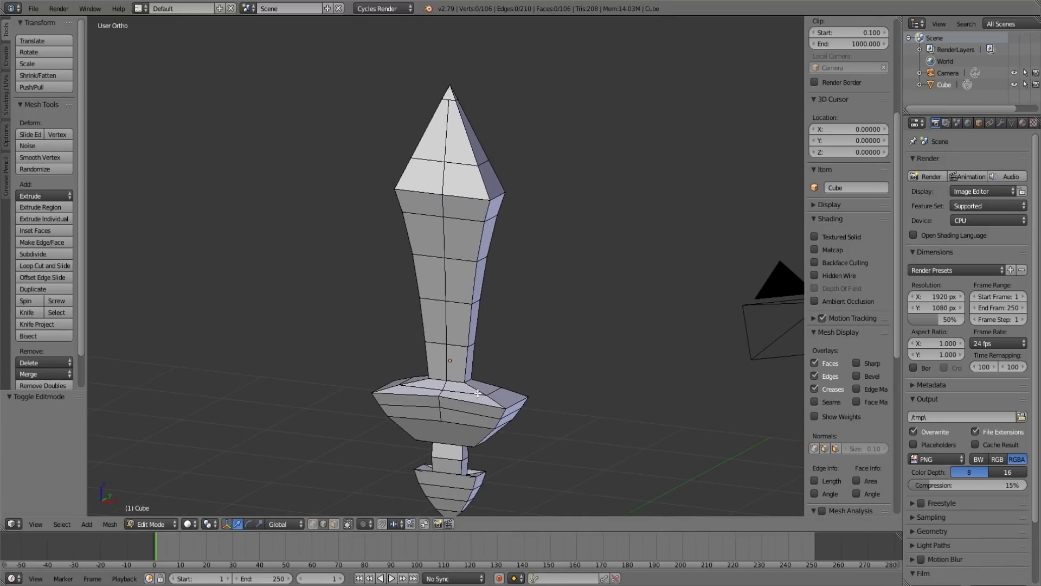
{"action": "key", "text": "a"}
{"action": "key", "text": "a"}
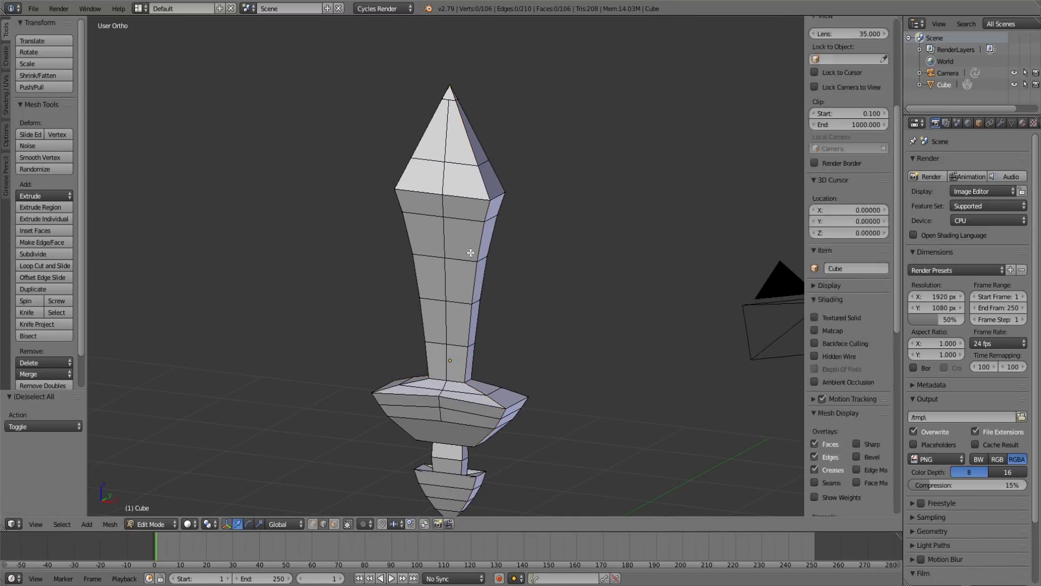
{"action": "right_click", "coordinate": [452, 93]}
{"action": "right_click", "coordinate": [469, 142], "text": "shift"}
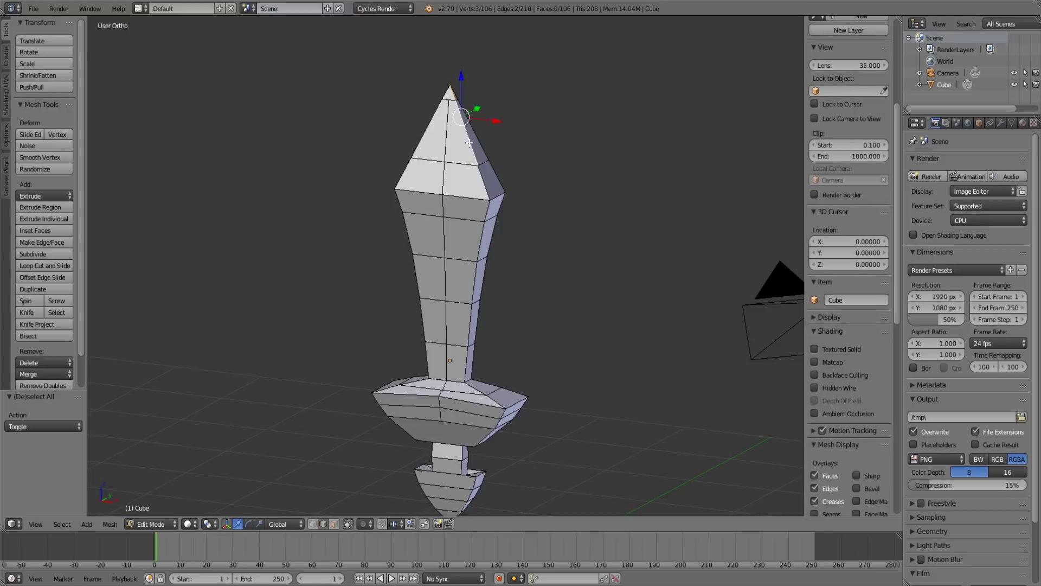
{"action": "right_click", "coordinate": [486, 191], "text": "shift"}
{"action": "right_click", "coordinate": [468, 366], "text": "shift"}
- Add the edges along the blade's second and third corners, from tip to guard, to the selection
{"action": "middle_click_drag", "start_coordinate": [476, 356], "coordinate": [507, 183]}
{"action": "right_click", "coordinate": [500, 124], "text": "shift"}
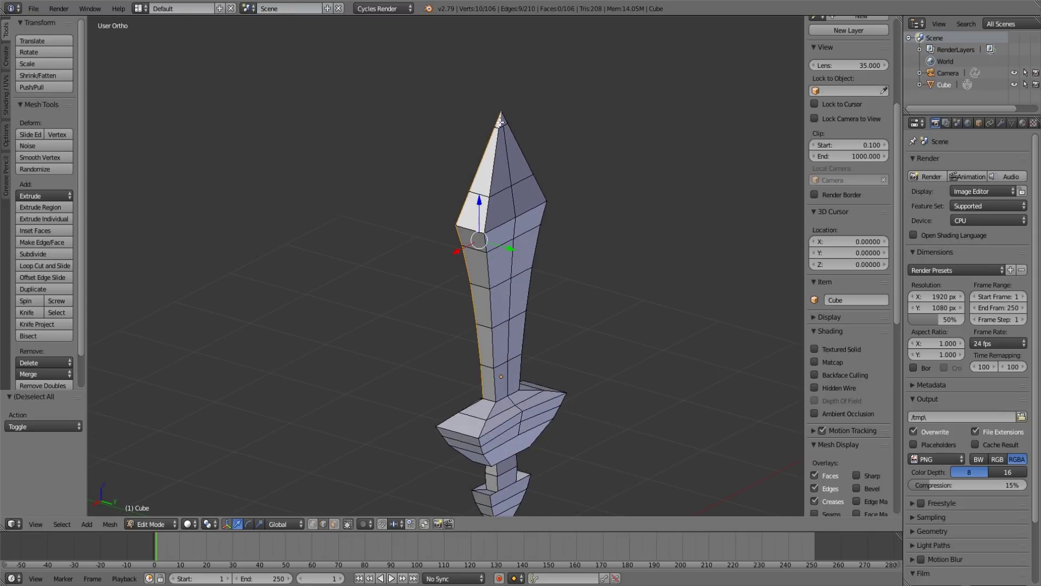
{"action": "right_click", "coordinate": [494, 165], "text": "shift"}
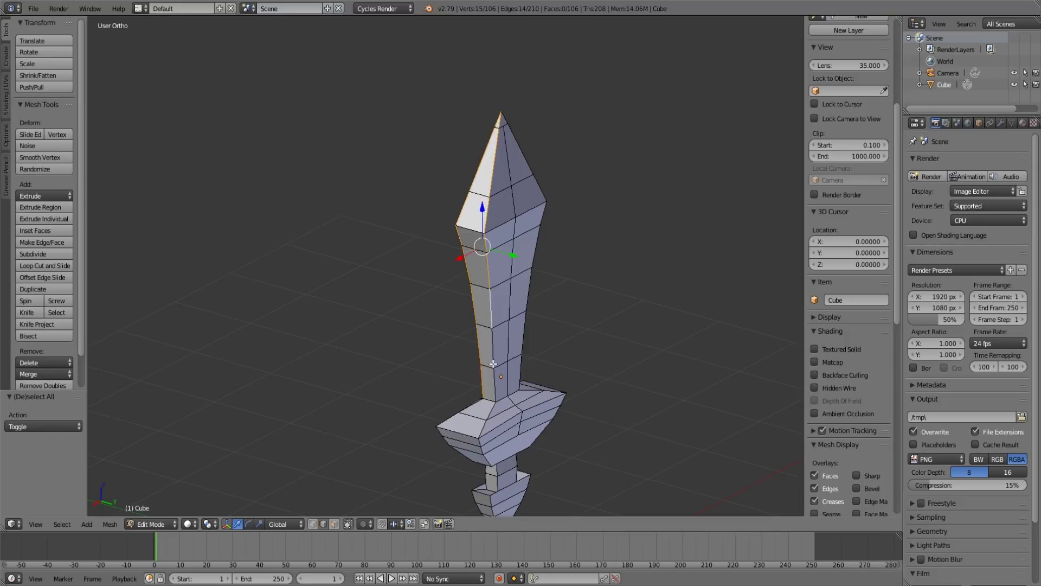
{"action": "middle_click_drag", "start_coordinate": [533, 383], "coordinate": [425, 159]}
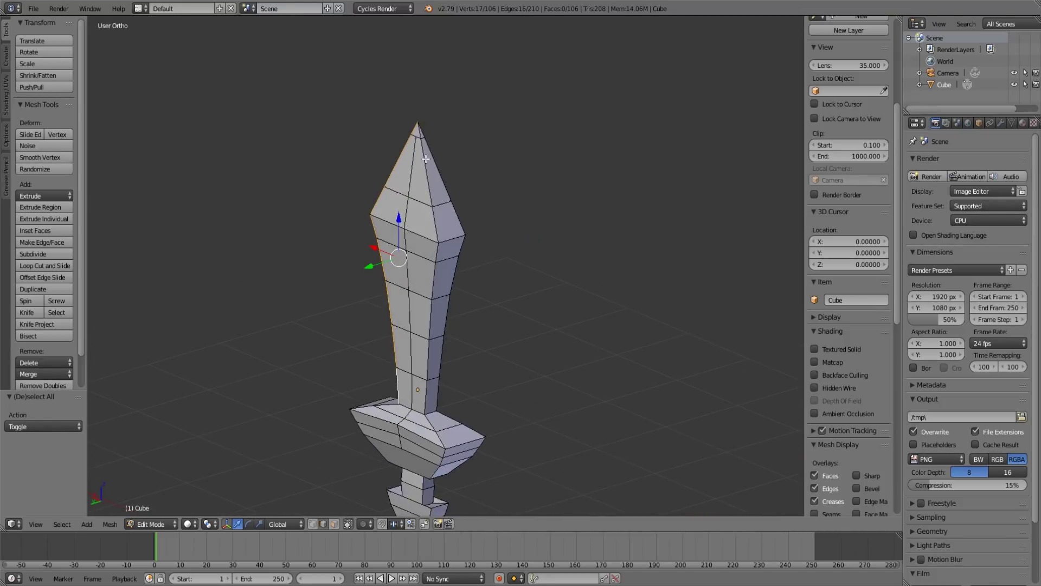
{"action": "right_click", "coordinate": [427, 177], "text": "shift"}
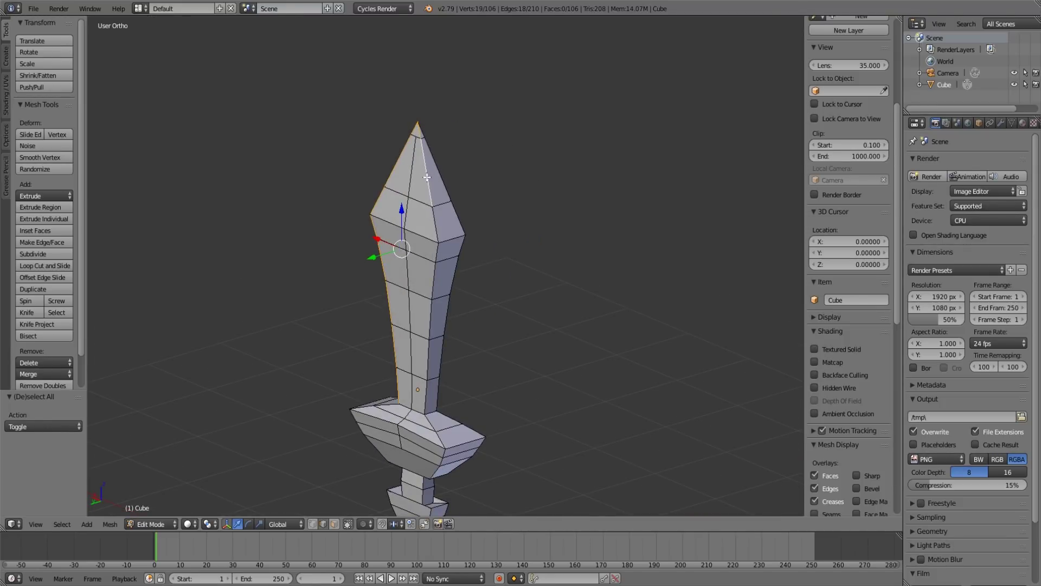
{"action": "right_click", "coordinate": [436, 229], "text": "shift"}
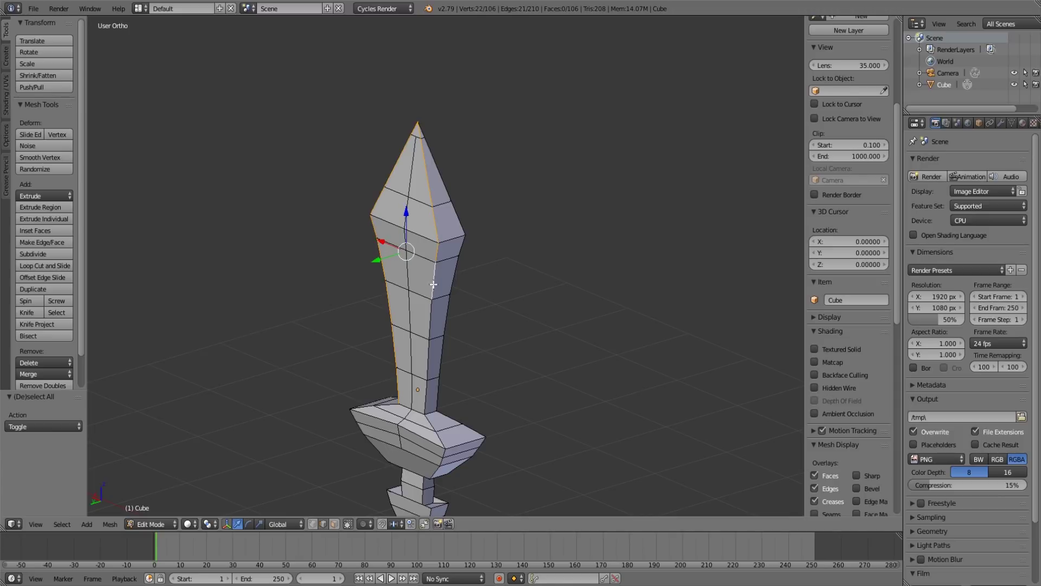
{"action": "right_click", "coordinate": [431, 320], "text": "shift"}
{"action": "right_click", "coordinate": [428, 362], "text": "shift"}
{"action": "right_click", "coordinate": [427, 391], "text": "shift"}
- Add the fourth corner's edges to the selection and try to bevel all four corner runs
{"action": "middle_click_drag", "start_coordinate": [427, 391], "coordinate": [396, 379]}
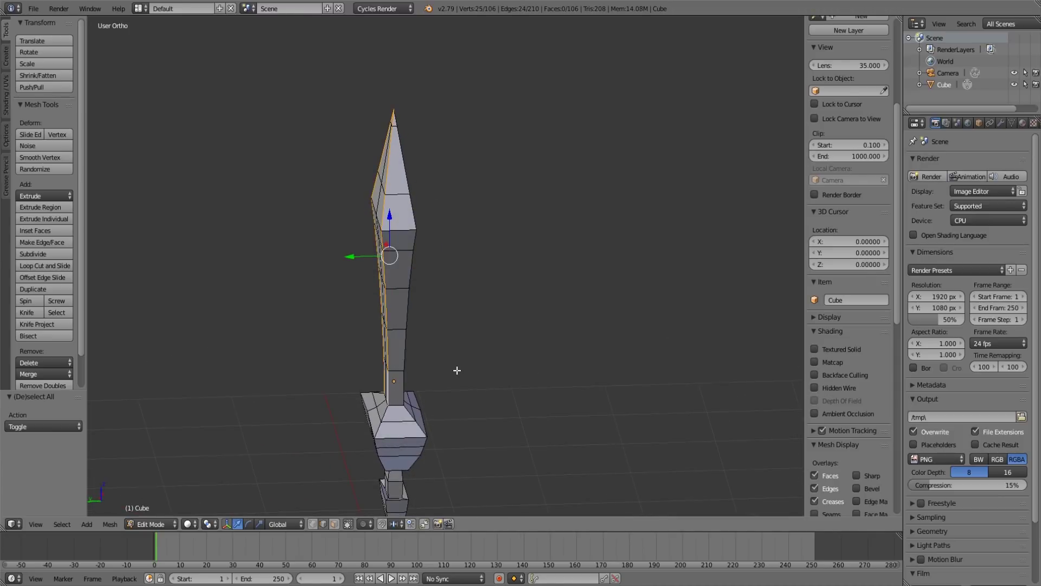
{"action": "middle_click_drag", "start_coordinate": [457, 371], "coordinate": [392, 310]}
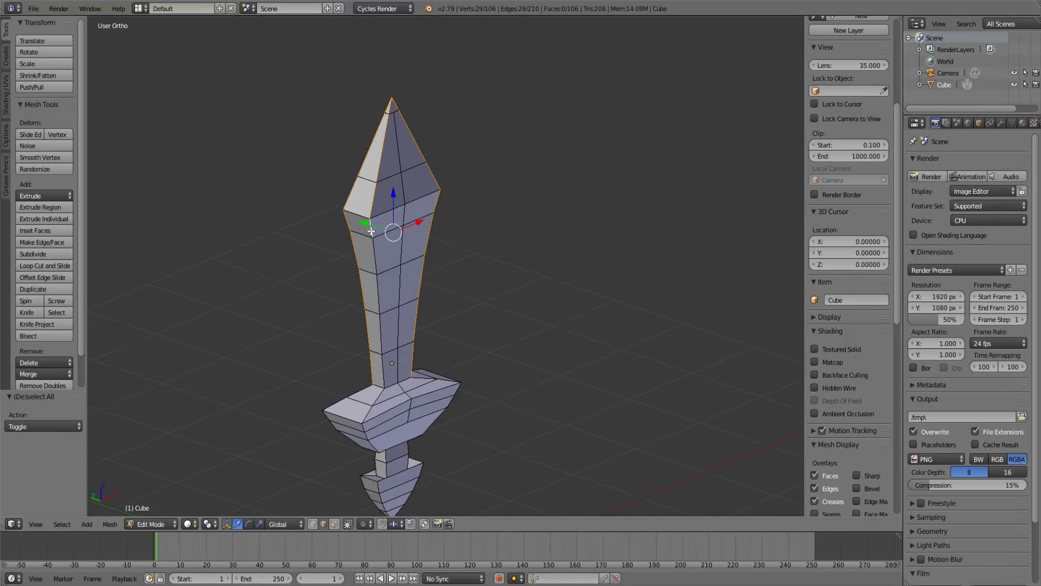
{"action": "right_click", "coordinate": [383, 339], "text": "shift"}
{"action": "middle_click_drag", "start_coordinate": [383, 339], "coordinate": [534, 325]}
{"action": "key", "text": "ctrl+b"}
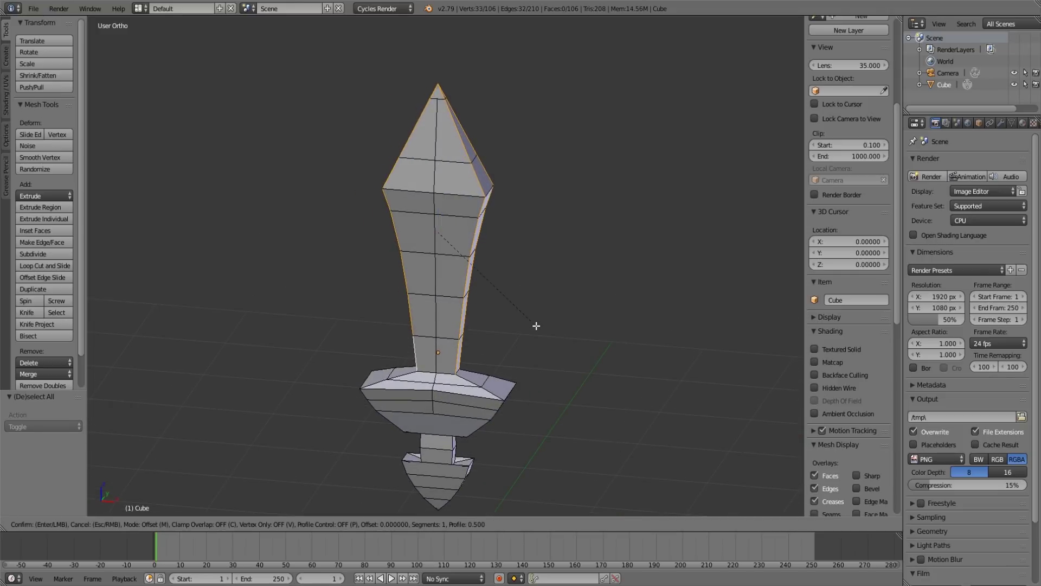
{"action": "right_click", "coordinate": [566, 337]}
- Deselect the four short edges at the blade's tip and try to bevel the remaining corner edges
{"action": "middle_click_drag", "start_coordinate": [504, 238], "coordinate": [579, 234]}
{"action": "scroll", "coordinate": [441, 148], "scroll_direction": "up", "scroll_amount": 2}
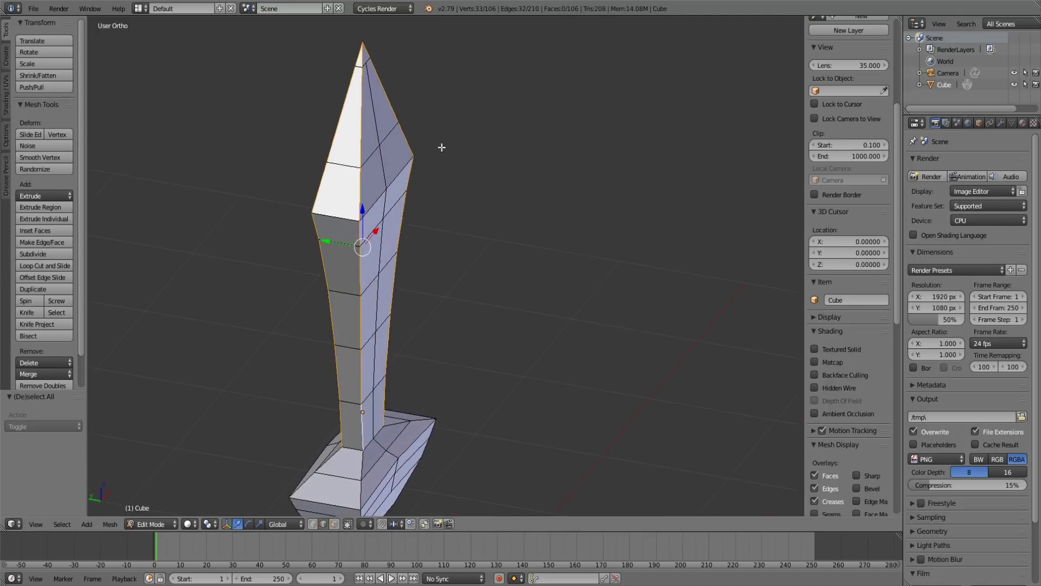
{"action": "middle_click_drag", "start_coordinate": [411, 131], "coordinate": [493, 254], "text": "shift"}
{"action": "scroll", "coordinate": [477, 181], "scroll_direction": "up", "scroll_amount": 4}
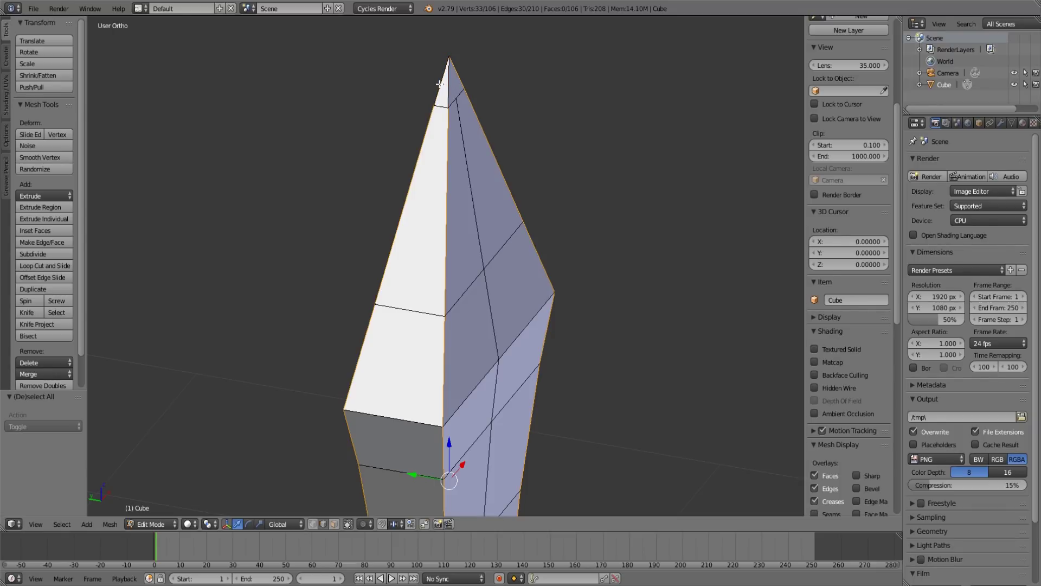
{"action": "middle_click_drag", "start_coordinate": [440, 84], "coordinate": [388, 91]}
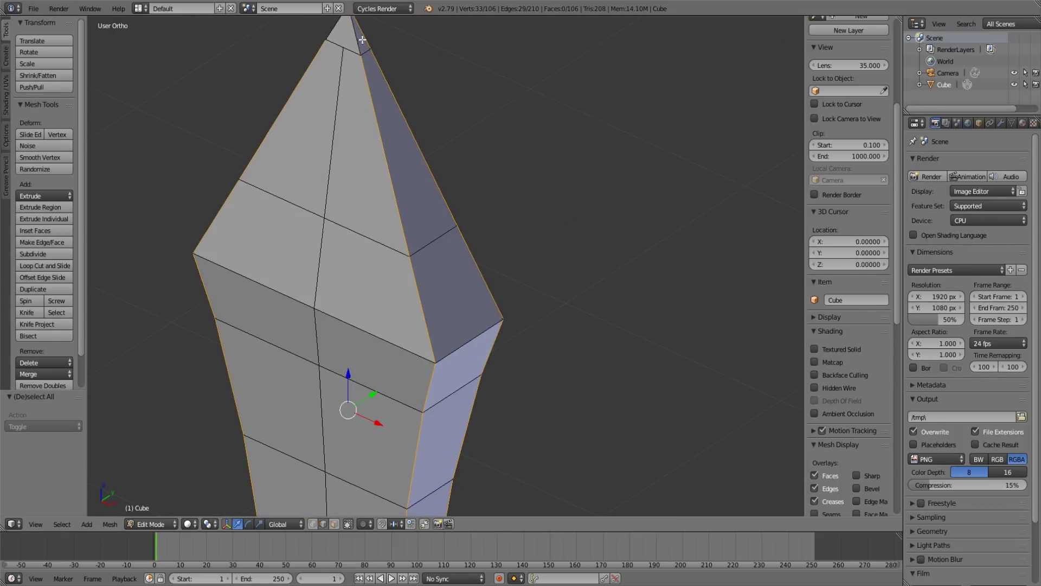
{"action": "scroll", "coordinate": [401, 92], "scroll_direction": "down", "scroll_amount": 6}
{"action": "middle_click_drag", "start_coordinate": [491, 245], "coordinate": [520, 149], "text": "shift"}
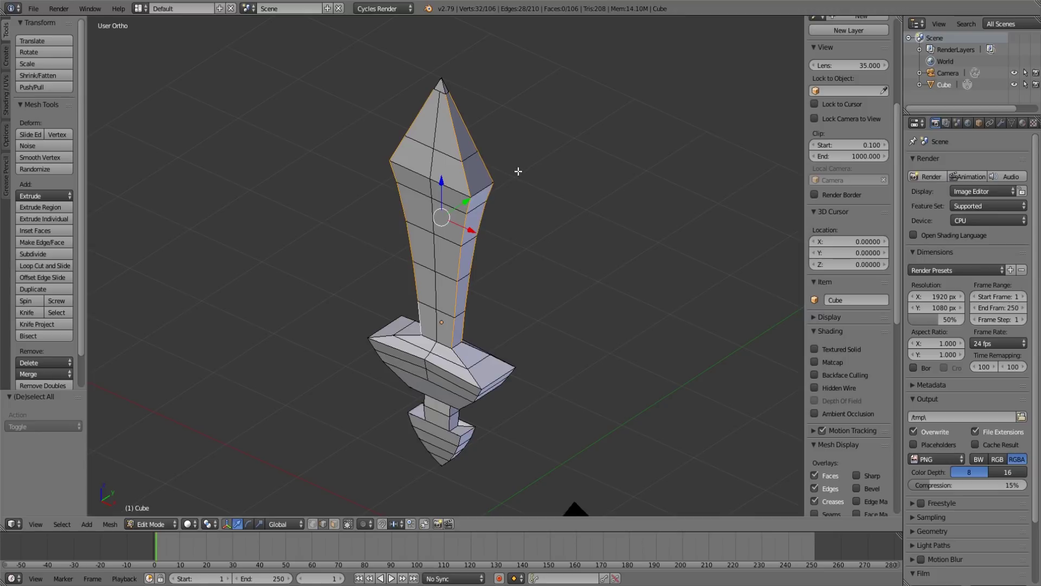
{"action": "key", "text": "ctrl+b"}
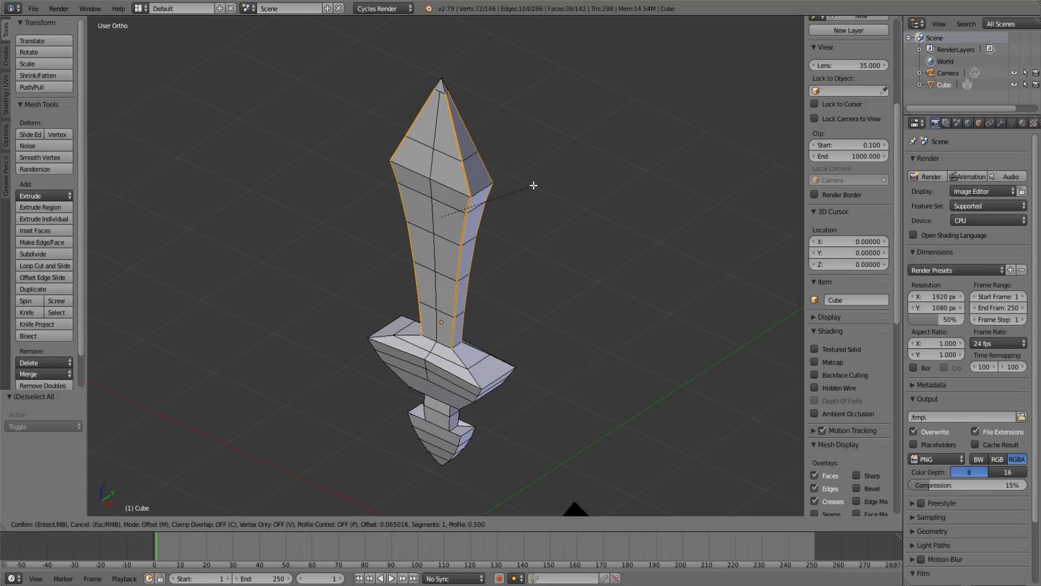
{"action": "right_click", "coordinate": [534, 186]}
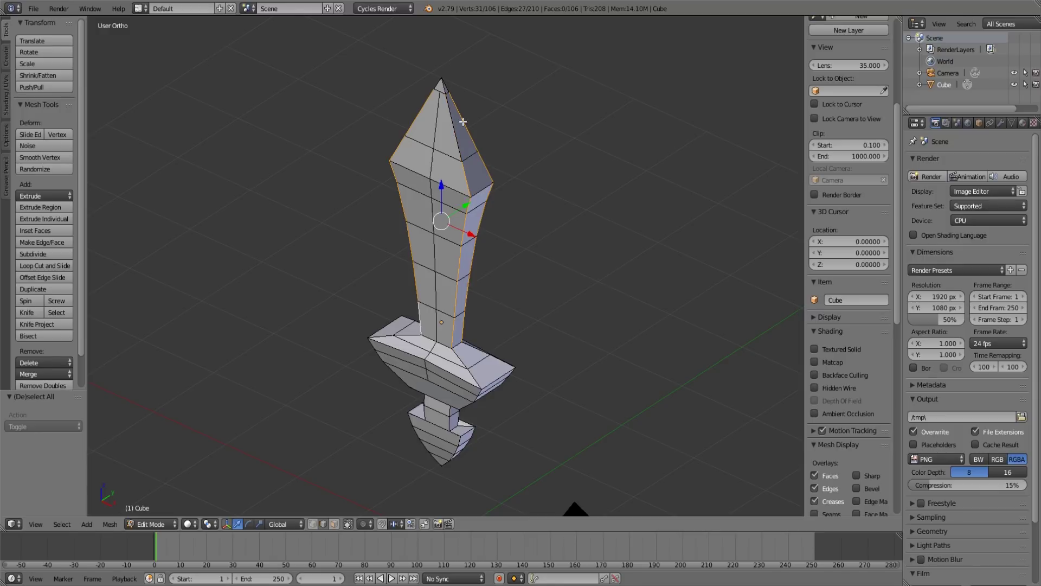
- Deselect the corner edges of the blade's pointed head and bevel the lower blade's four corners by 0.390
{"action": "middle_click_drag", "start_coordinate": [389, 143], "coordinate": [480, 150]}
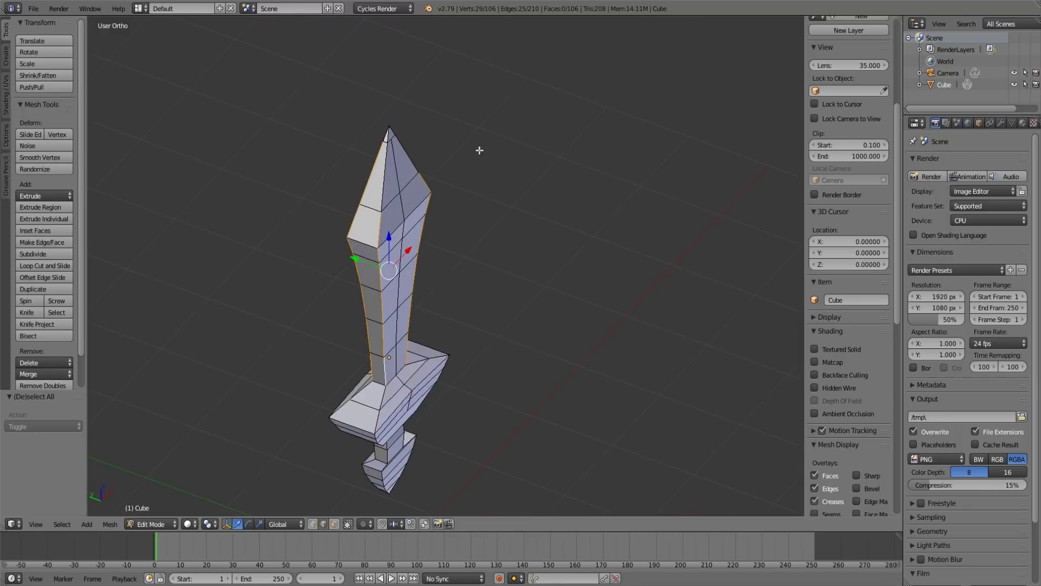
{"action": "right_click", "coordinate": [375, 158], "text": "shift"}
{"action": "middle_click_drag", "start_coordinate": [375, 158], "coordinate": [434, 187]}
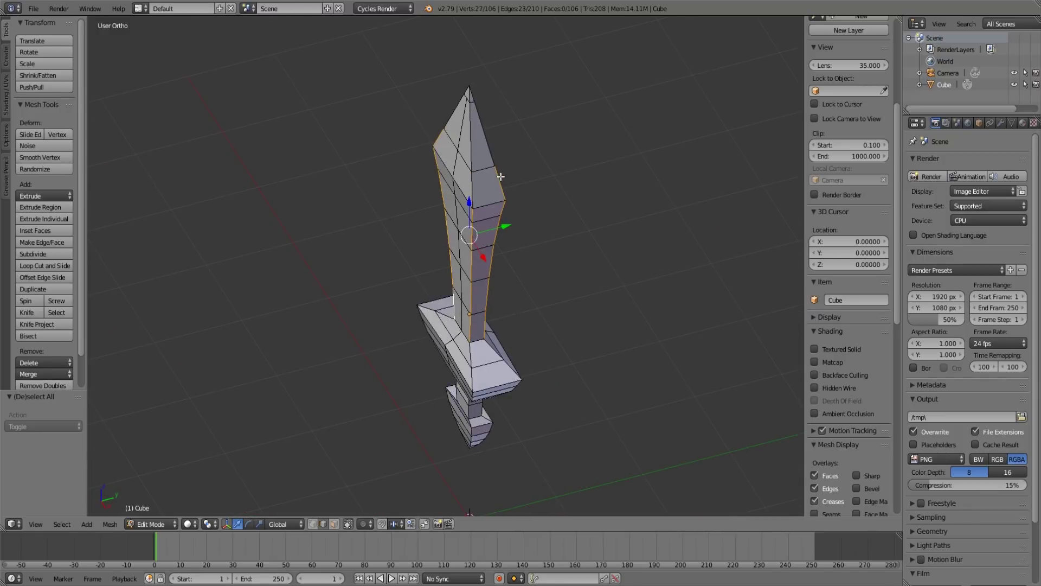
{"action": "middle_click_drag", "start_coordinate": [352, 173], "coordinate": [478, 169]}
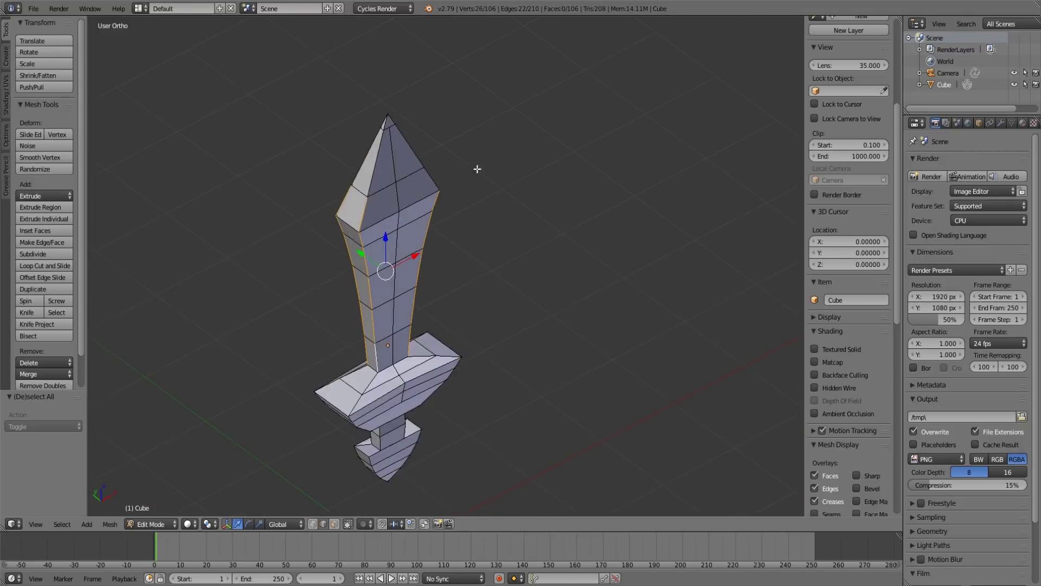
{"action": "right_click", "coordinate": [349, 198], "text": "shift"}
{"action": "middle_click_drag", "start_coordinate": [349, 198], "coordinate": [453, 216]}
{"action": "key", "text": "ctrl+b"}
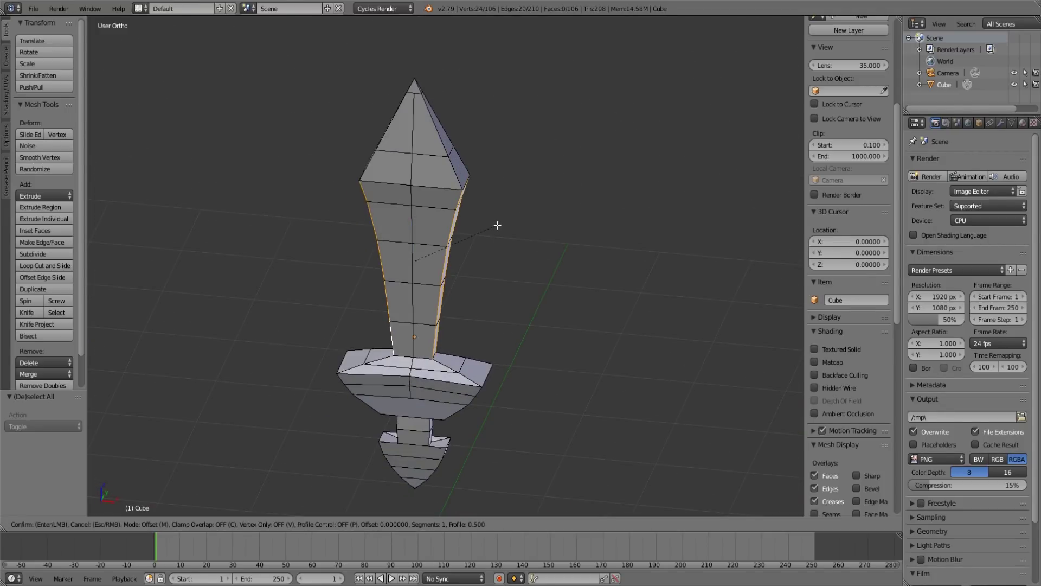
{"action": "left_click", "coordinate": [541, 244]}
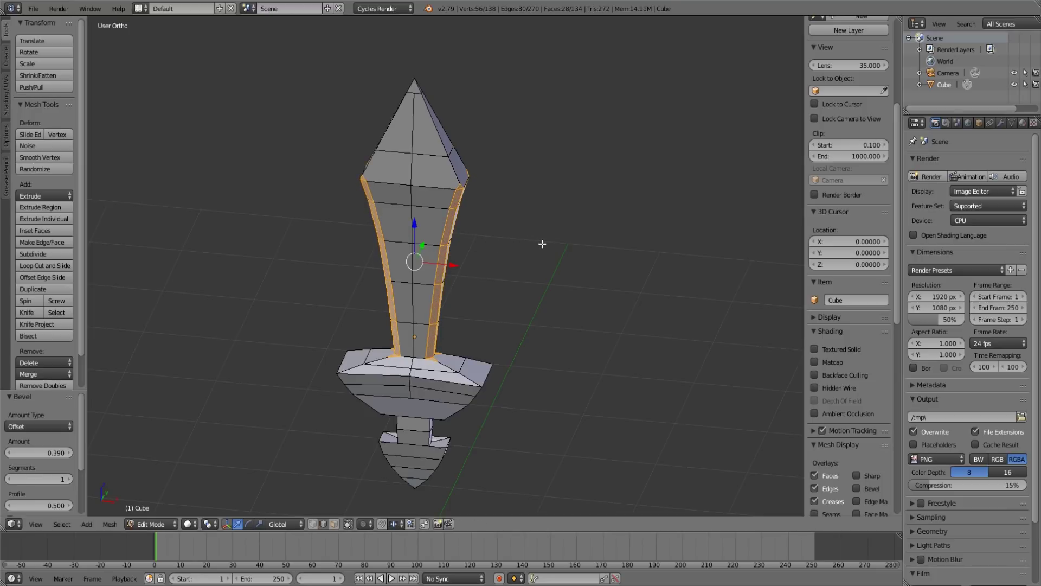
- Inspect the lower blade's bevelled corners in Object Mode and return to Edit Mode with nothing selected
{"action": "key", "text": "Tab"}
{"action": "middle_click_drag", "start_coordinate": [542, 243], "coordinate": [569, 239]}
{"action": "scroll", "coordinate": [379, 241], "scroll_direction": "down", "scroll_amount": 4}
{"action": "scroll", "coordinate": [542, 233], "scroll_direction": "up", "scroll_amount": 7}
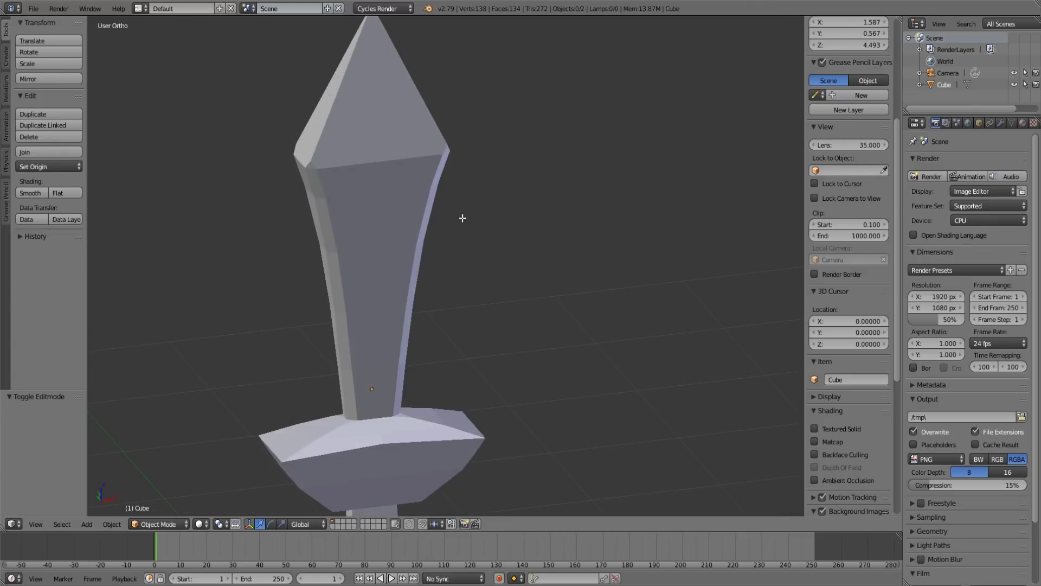
{"action": "key", "text": "Tab"}
{"action": "key", "text": "a"}
{"action": "middle_click_drag", "start_coordinate": [397, 181], "coordinate": [423, 196]}
- Select the eight corner edges of the blade's pointed head, two per corner, leaving out the small tip
{"action": "left_click", "coordinate": [338, 96]}
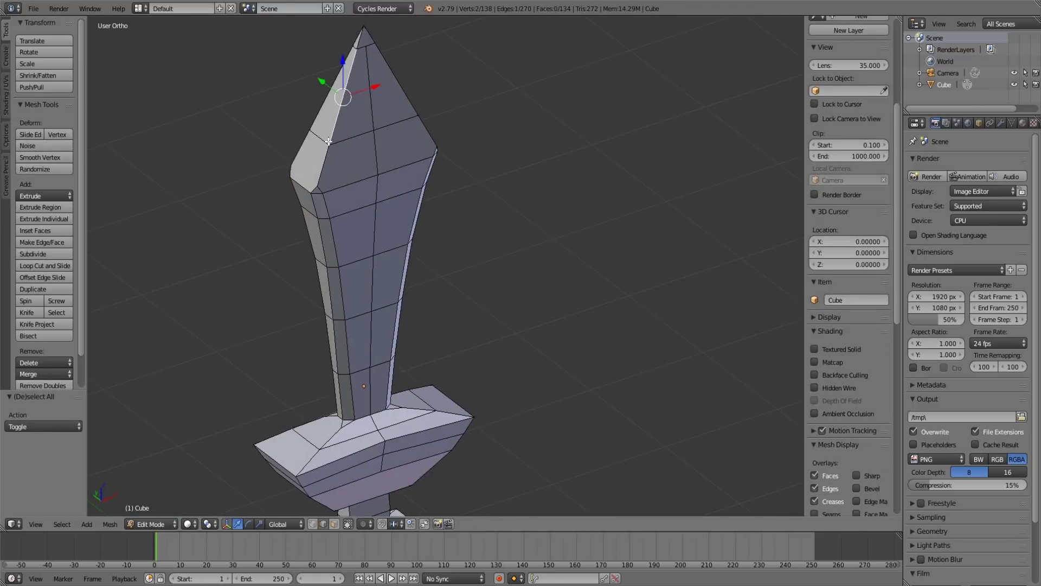
{"action": "left_click", "coordinate": [325, 155], "text": "shift"}
{"action": "left_click", "coordinate": [396, 81], "text": "shift"}
{"action": "left_click", "coordinate": [425, 129], "text": "shift"}
{"action": "mouse_move", "coordinate": [426, 130]}
{"action": "middle_mouse_down"}
{"action": "mouse_move", "coordinate": [483, 135]}
{"action": "mouse_move", "coordinate": [414, 126]}
{"action": "middle_mouse_up"}
{"action": "right_click", "coordinate": [516, 60], "text": "shift"}
{"action": "right_click", "coordinate": [526, 140], "text": "shift"}
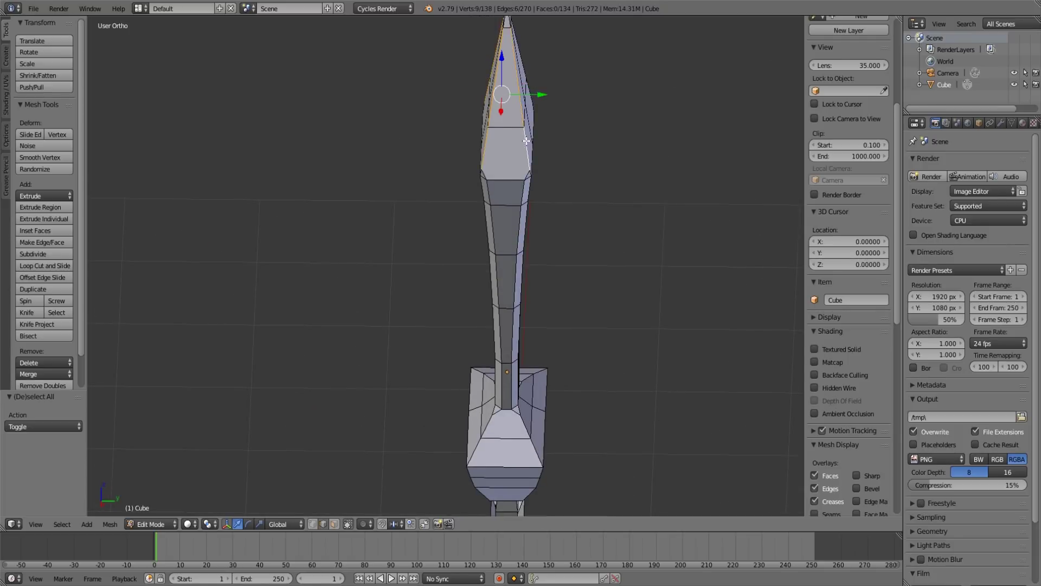
{"action": "middle_click_drag", "start_coordinate": [575, 143], "coordinate": [486, 122]}
{"action": "right_click", "coordinate": [502, 123], "text": "shift"}
{"action": "right_click", "coordinate": [538, 186], "text": "shift"}
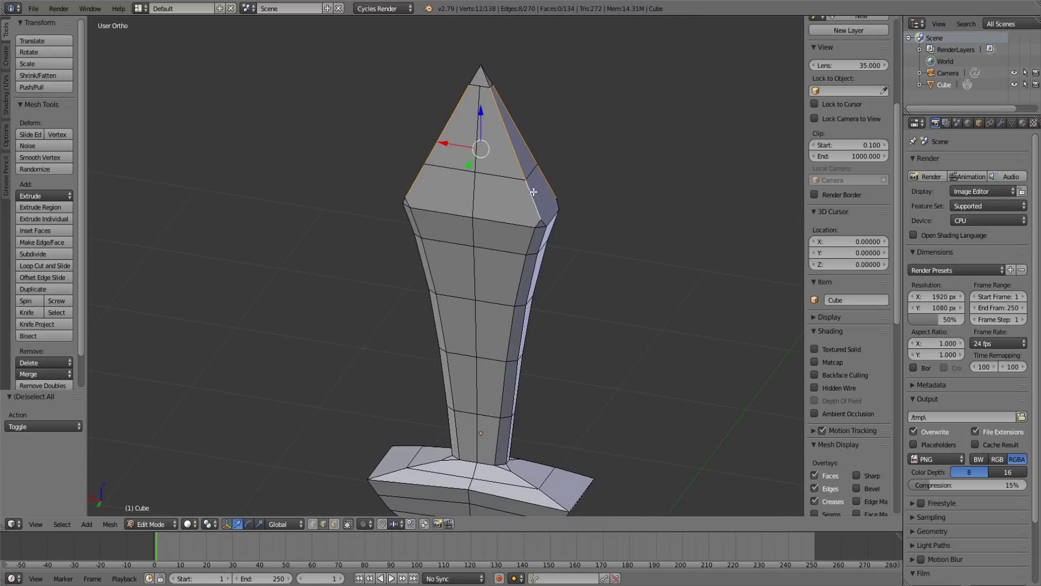
- Bevel the pointed head's selected corner edges by 0.231
{"action": "scroll", "coordinate": [539, 195], "scroll_direction": "down", "scroll_amount": 2}
{"action": "key", "text": "ctrl+b"}
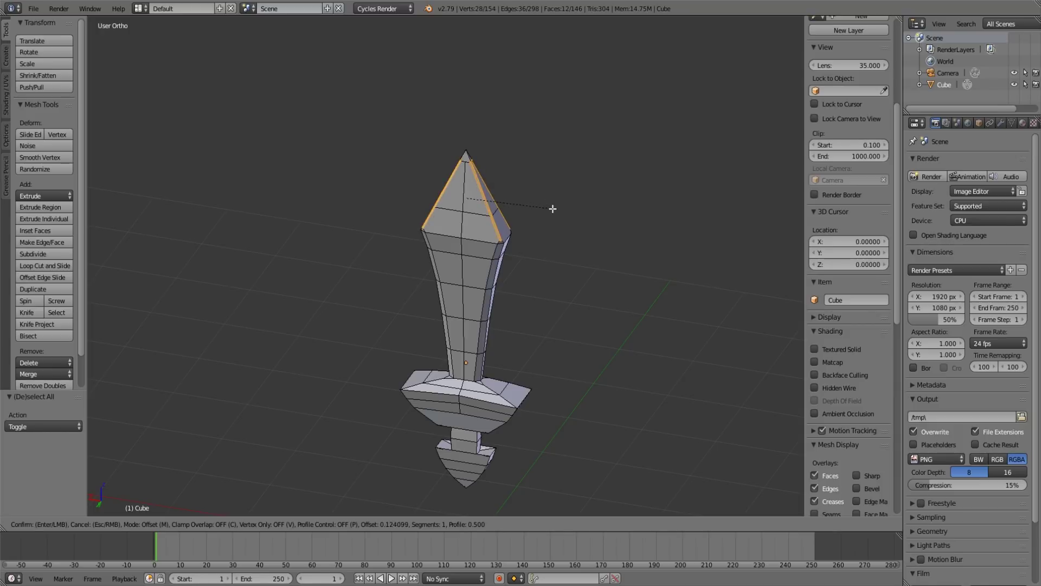
{"action": "left_click", "coordinate": [560, 210]}
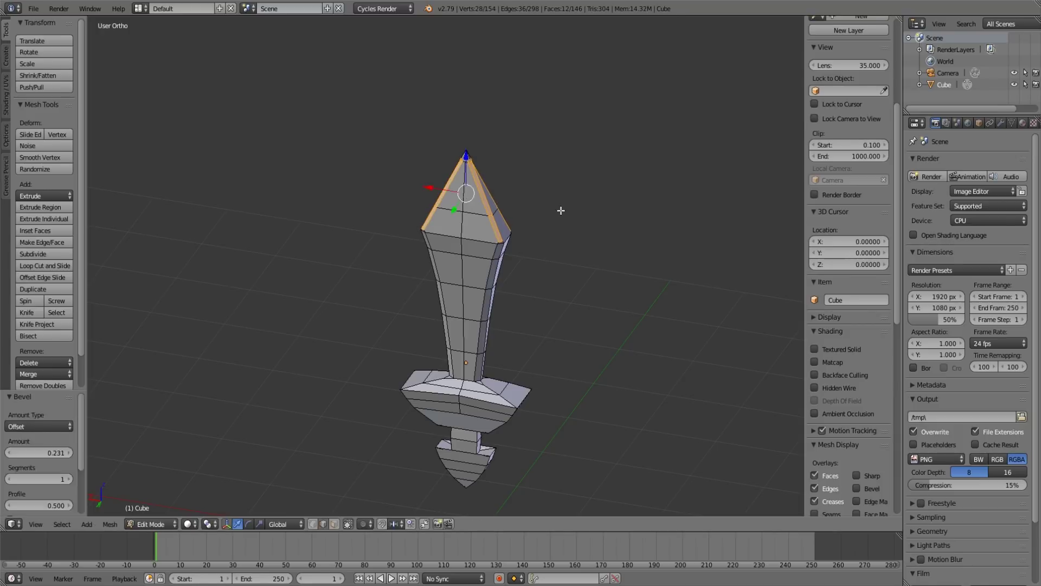
- Inspect the pointed head's bevels in Object Mode, return to Edit Mode and clear the selection near the tip
{"action": "key", "text": "Tab"}
{"action": "middle_click_drag", "start_coordinate": [569, 227], "coordinate": [544, 197]}
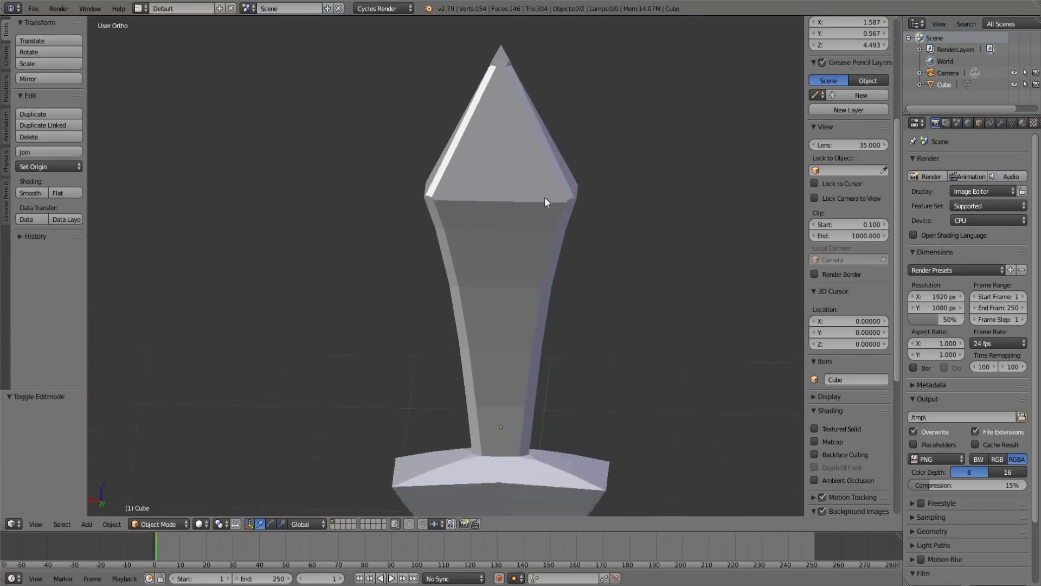
{"action": "scroll", "coordinate": [483, 269], "scroll_direction": "up", "scroll_amount": 4}
{"action": "key", "text": "Tab"}
{"action": "key", "text": "a"}
{"action": "middle_click_drag", "start_coordinate": [435, 232], "coordinate": [460, 240]}
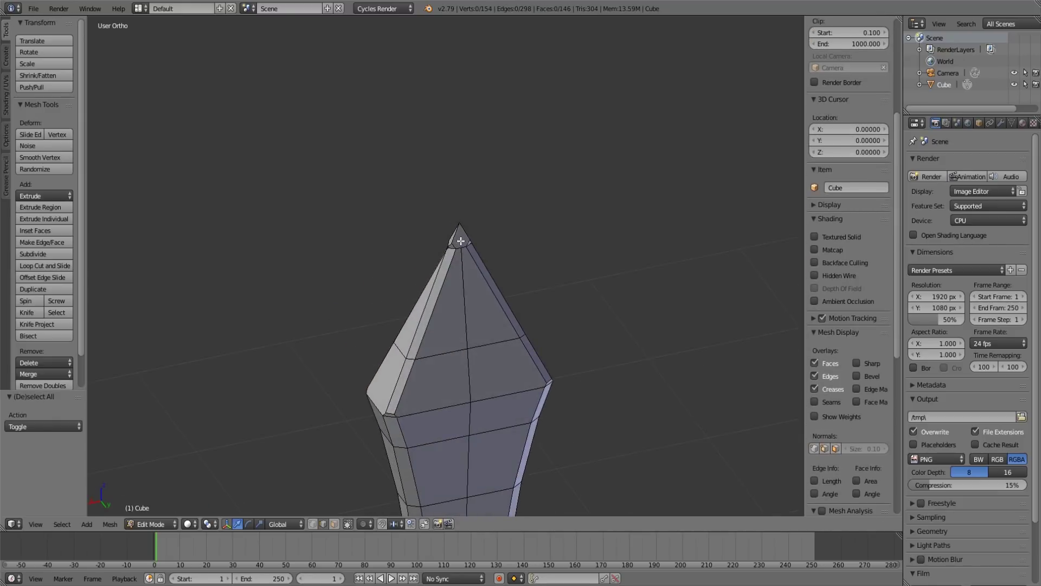
- Try to bevel three edges of the small tip at the top of the blade
{"action": "scroll", "coordinate": [469, 240], "scroll_direction": "up", "scroll_amount": 5}
{"action": "right_click", "coordinate": [468, 184]}
{"action": "right_click", "coordinate": [462, 183], "text": "shift"}
{"action": "right_click", "coordinate": [477, 181], "text": "shift"}
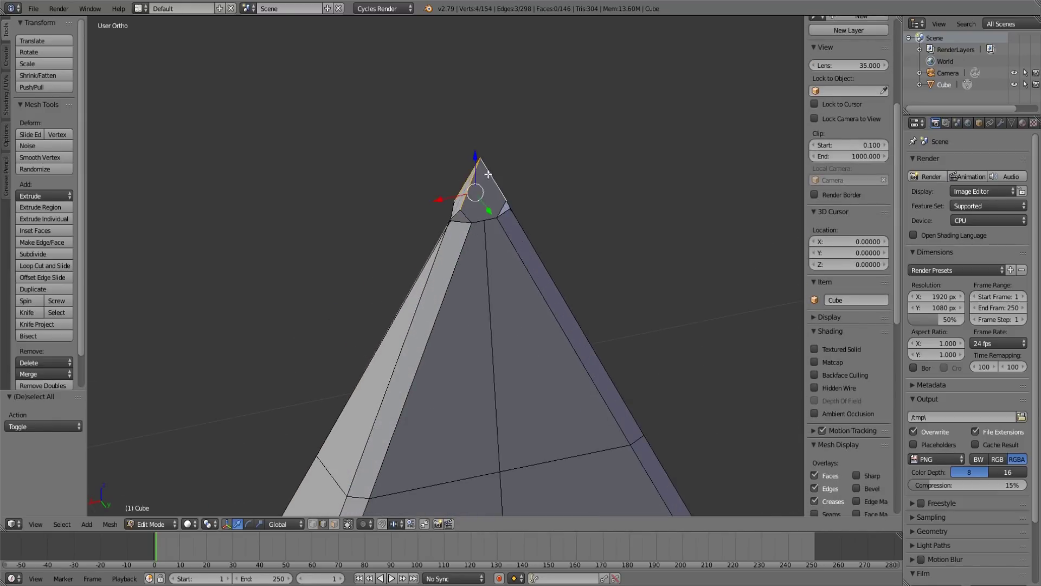
{"action": "middle_click_drag", "start_coordinate": [476, 181], "coordinate": [439, 176]}
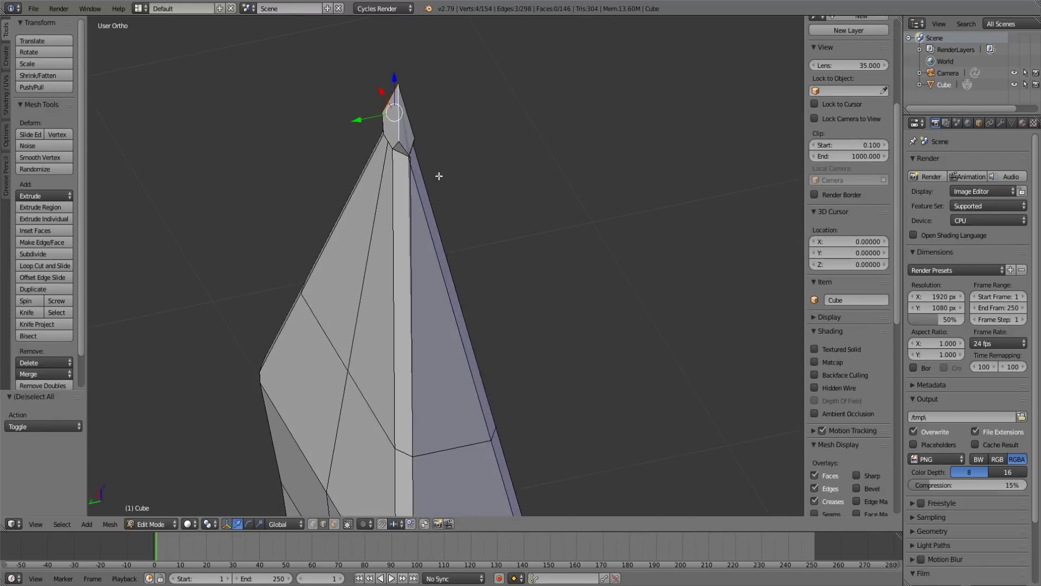
{"action": "key", "text": "ctrl+b"}
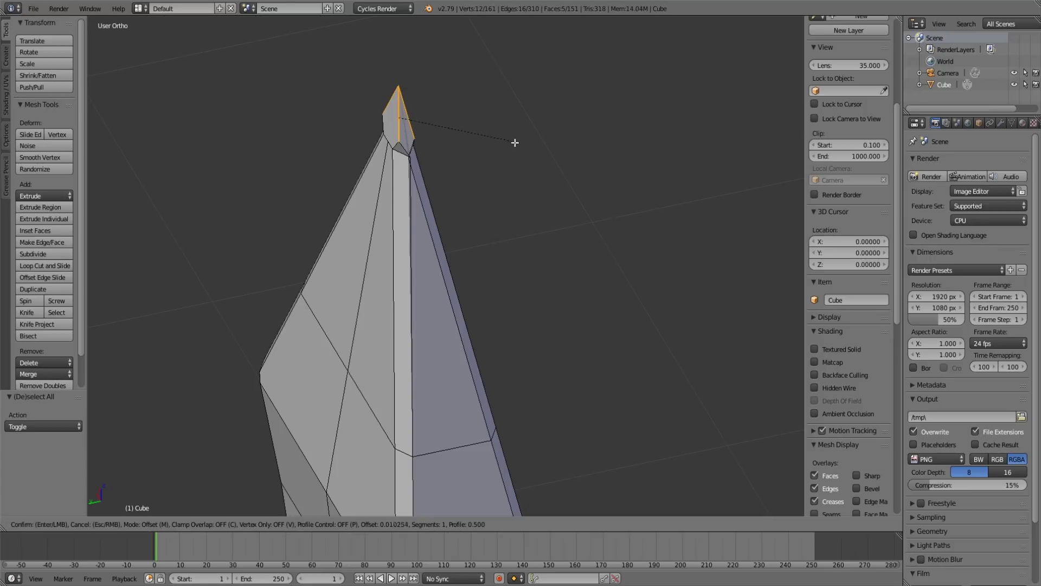
{"action": "left_click", "coordinate": [585, 196]}
{"action": "key", "text": "Tab"}
{"action": "mouse_move", "coordinate": [586, 200]}
{"action": "middle_mouse_down"}
{"action": "mouse_move", "coordinate": [460, 211]}
{"action": "mouse_move", "coordinate": [589, 215]}
{"action": "middle_mouse_up"}
- Undo the bevels on the tip, pointed head and lower blade, restoring the blade's sharp corners
{"action": "key", "text": "ctrl+z"}
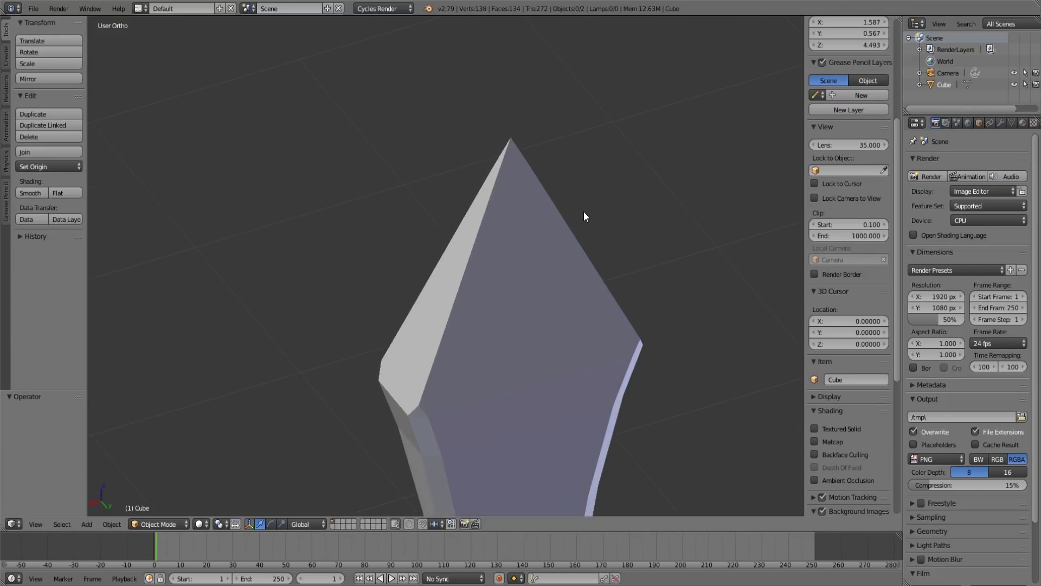
{"action": "key", "text": "ctrl+z"}
{"action": "scroll", "coordinate": [584, 211], "scroll_direction": "down", "scroll_amount": 5}
{"action": "middle_click_drag", "start_coordinate": [572, 278], "coordinate": [464, 83], "text": "shift"}
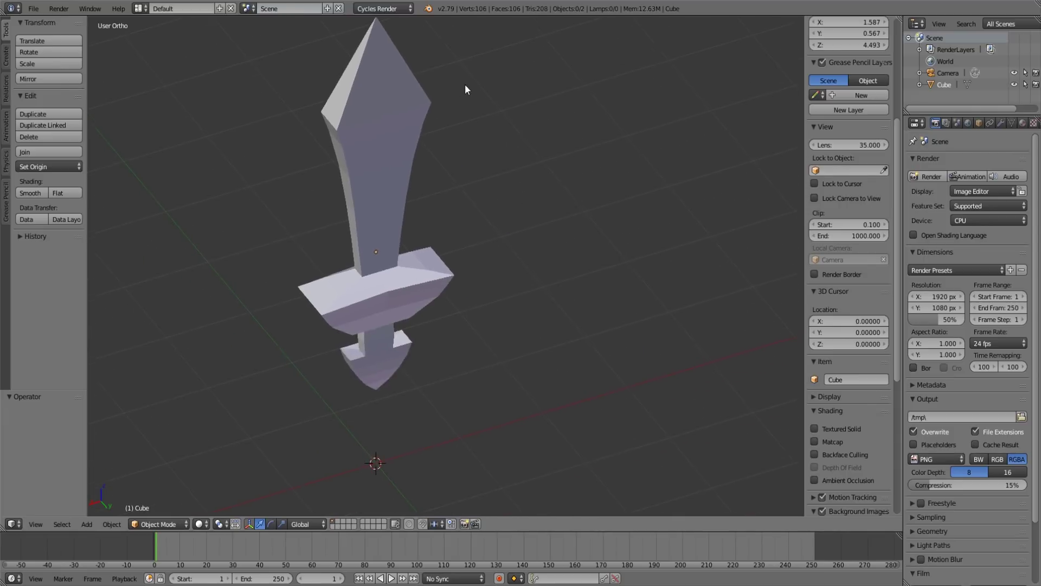
{"action": "middle_click_drag", "start_coordinate": [556, 213], "coordinate": [466, 206]}
{"action": "scroll", "coordinate": [466, 206], "scroll_direction": "down", "scroll_amount": 2}
- Select the sword, show its material settings and clear the selection
{"action": "right_click", "coordinate": [438, 193]}
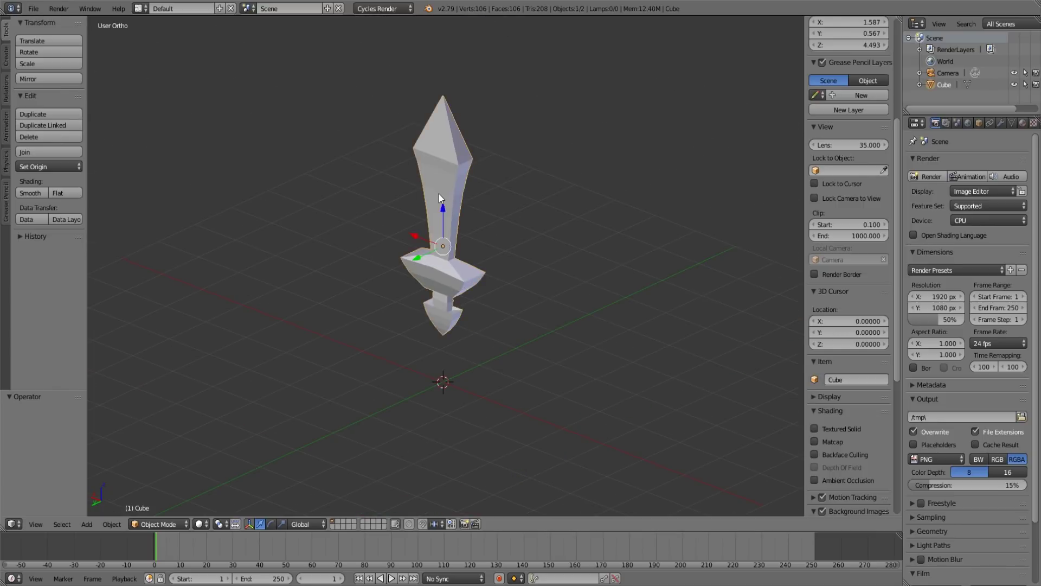
{"action": "left_click", "coordinate": [1022, 123]}
{"action": "middle_click_drag", "start_coordinate": [486, 294], "coordinate": [558, 302]}
{"action": "key", "text": "a"}
- Bevel the guard's upper outer edge loop by about 0.185 and check it in Object Mode
{"action": "scroll", "coordinate": [557, 298], "scroll_direction": "up", "scroll_amount": 4}
{"action": "key", "text": "Tab"}
{"action": "middle_click_drag", "start_coordinate": [449, 296], "coordinate": [472, 302]}
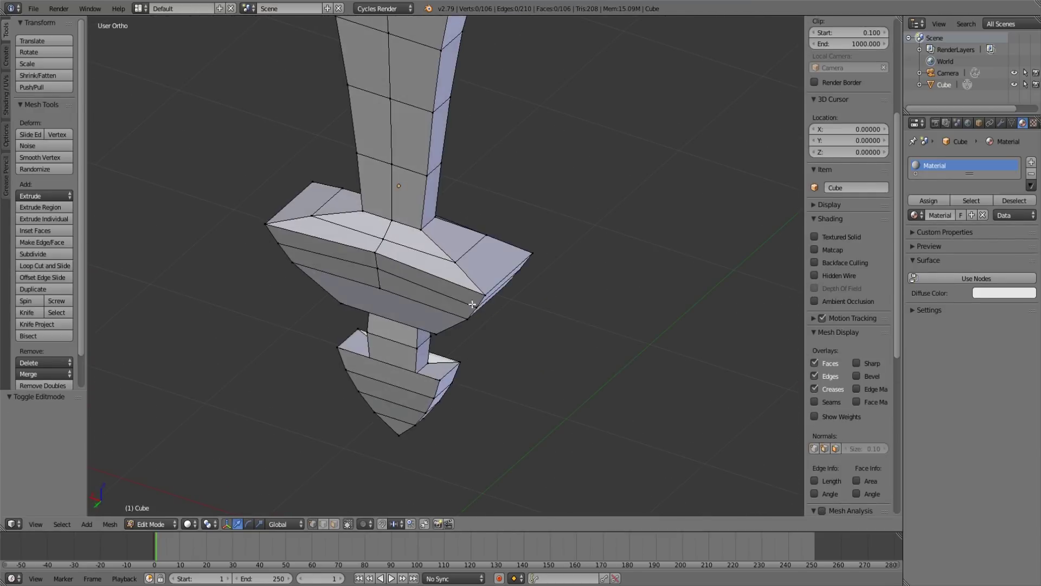
{"action": "key", "text": "a"}
{"action": "key", "text": "a"}
{"action": "right_click", "coordinate": [425, 270], "text": "alt"}
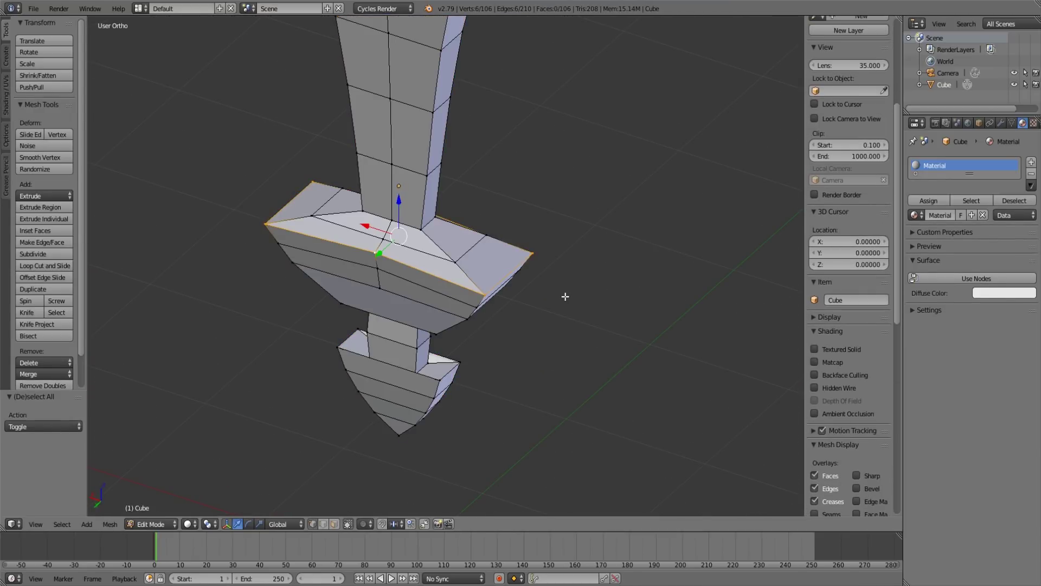
{"action": "key", "text": "ctrl+b"}
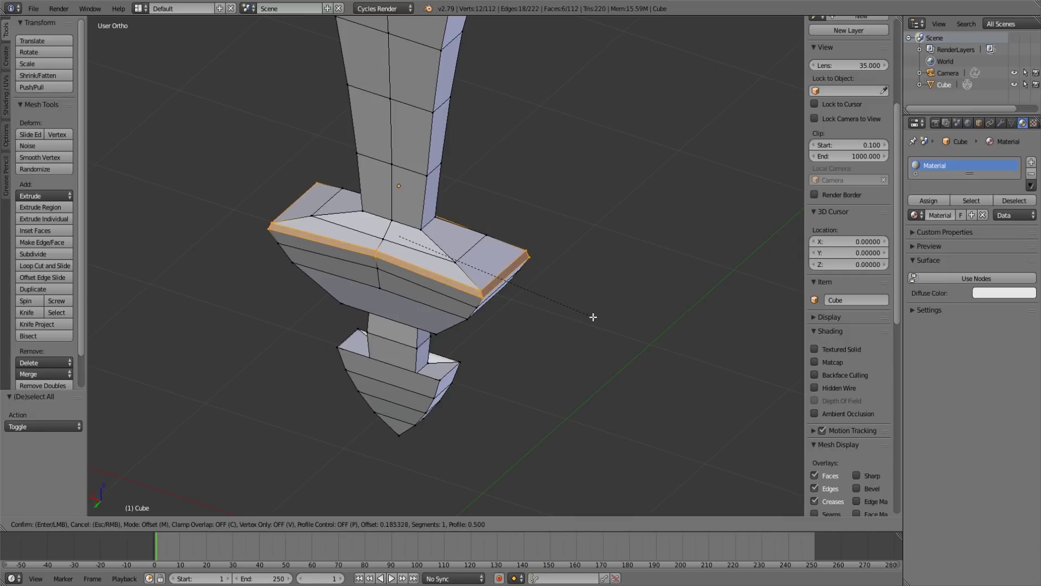
{"action": "left_click", "coordinate": [593, 317]}
{"action": "key", "text": "Tab"}
{"action": "middle_click_drag", "start_coordinate": [591, 317], "coordinate": [555, 275]}
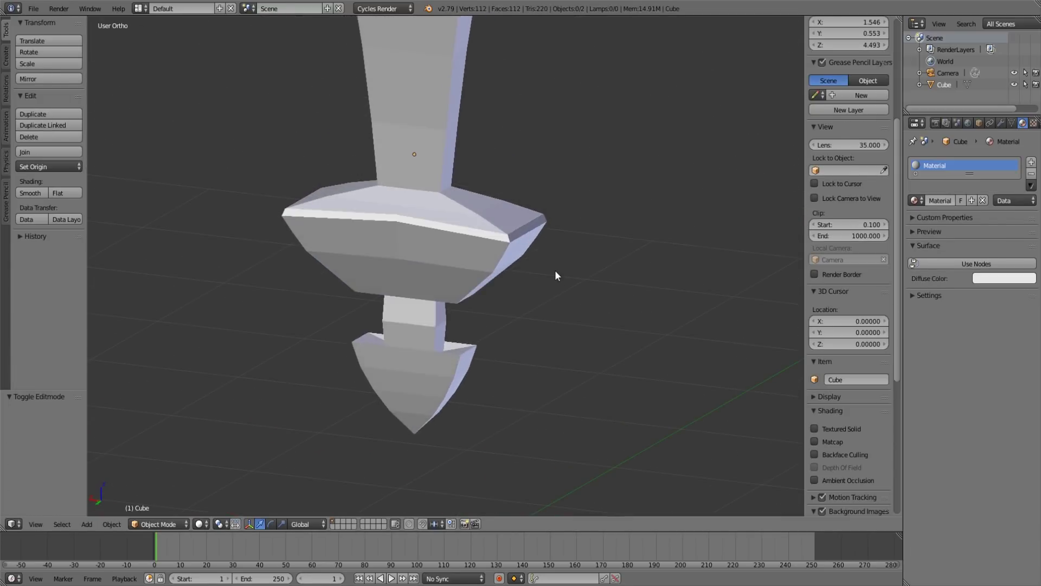
- Bevel the guard's bottom edge loop by 0.264 and check it in Object Mode
{"action": "key", "text": "Tab"}
{"action": "key", "text": "a"}
{"action": "right_click", "coordinate": [449, 301], "text": "alt"}
{"action": "key", "text": "ctrl+b"}
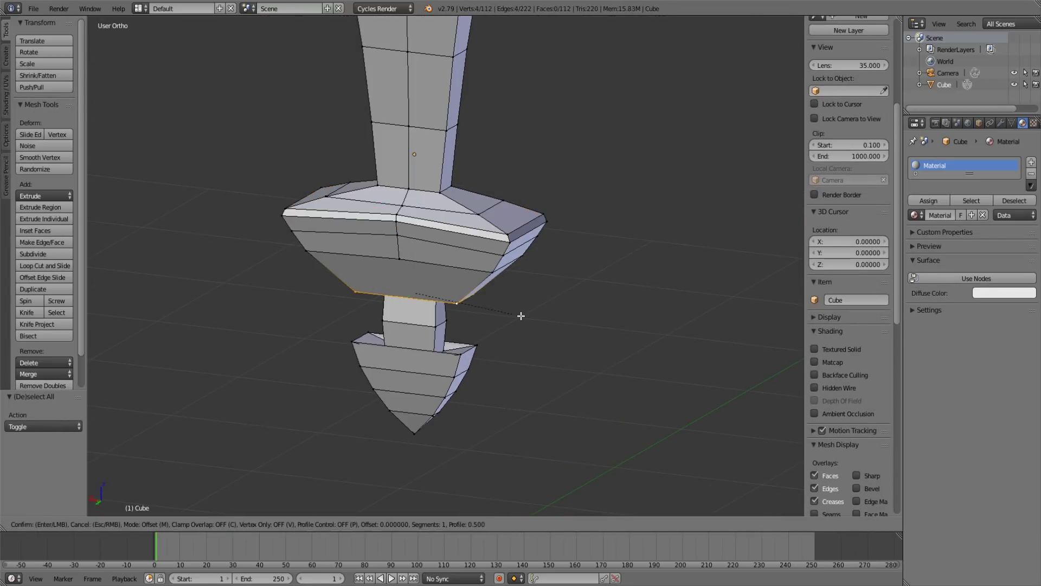
{"action": "left_click", "coordinate": [563, 329]}
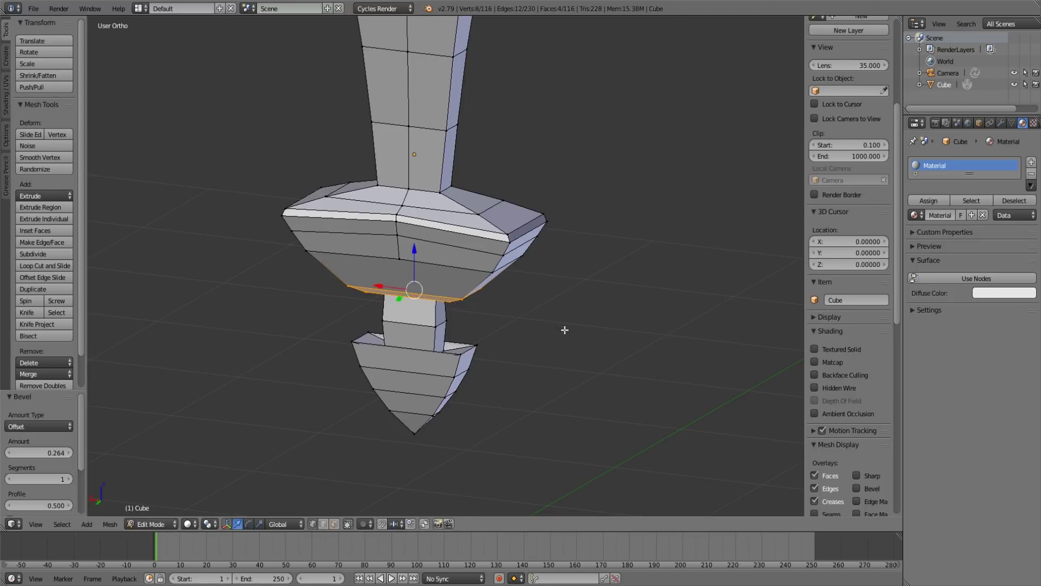
{"action": "key", "text": "Tab"}
{"action": "middle_click_drag", "start_coordinate": [480, 345], "coordinate": [478, 373]}
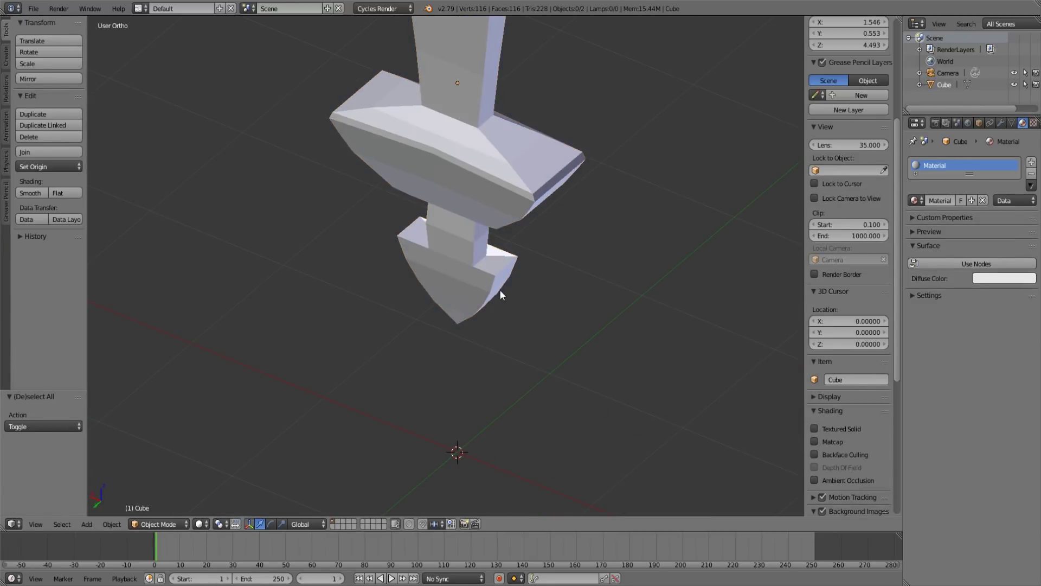
- Bevel the pommel's upper rim by 0.188, check it in Object Mode, and return to Edit Mode with nothing selected
{"action": "key", "text": "Tab"}
{"action": "key", "text": "a"}
{"action": "right_click", "coordinate": [483, 269], "text": "alt"}
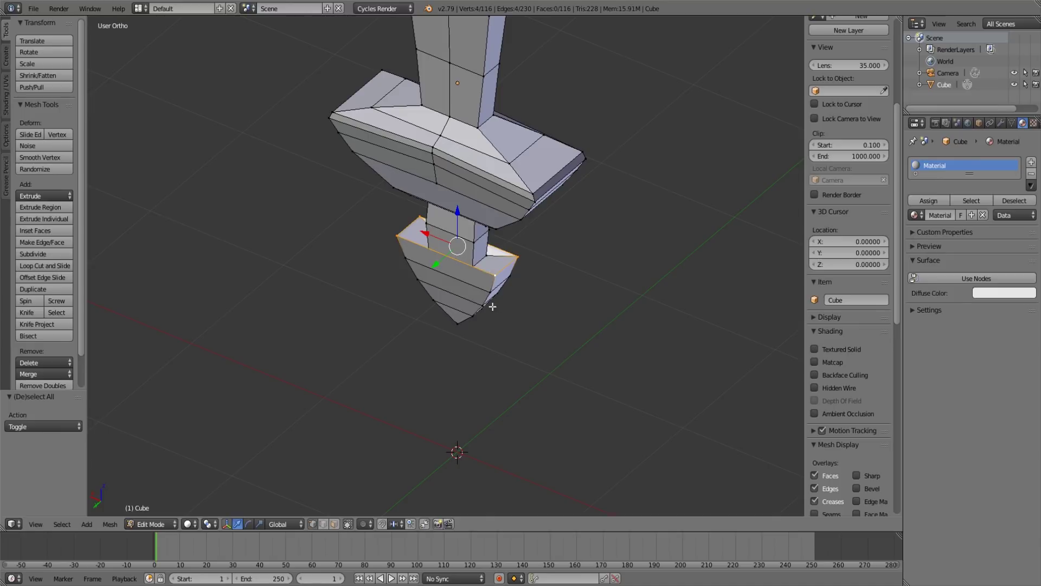
{"action": "key", "text": "ctrl+b"}
{"action": "left_click", "coordinate": [544, 323]}
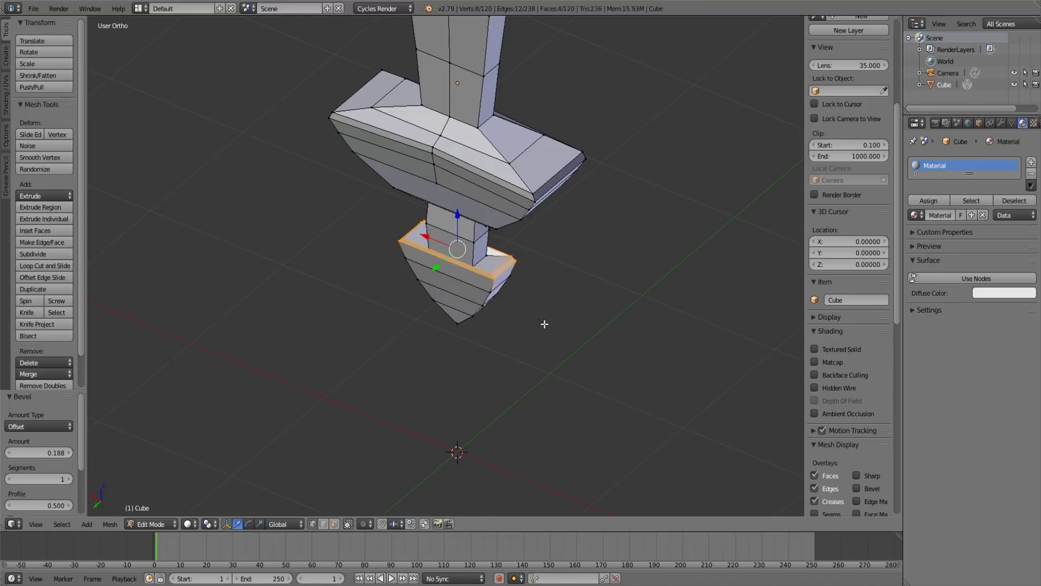
{"action": "key", "text": "Tab"}
{"action": "middle_click_drag", "start_coordinate": [526, 313], "coordinate": [495, 350]}
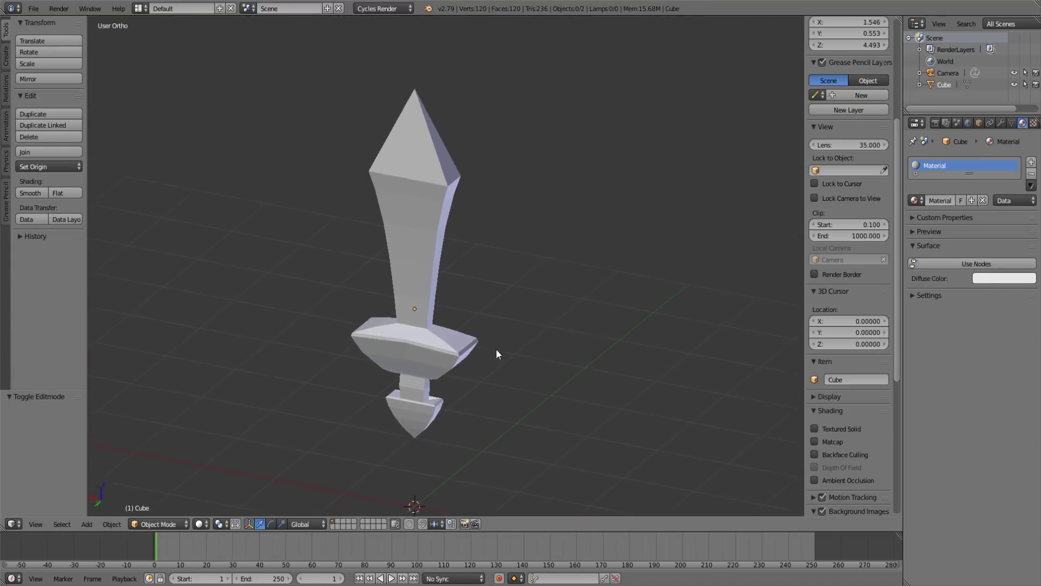
{"action": "key", "text": "Tab"}
{"action": "key", "text": "a"}
{"action": "middle_click_drag", "start_coordinate": [445, 277], "coordinate": [442, 163]}
{"action": "right_click", "coordinate": [435, 209]}
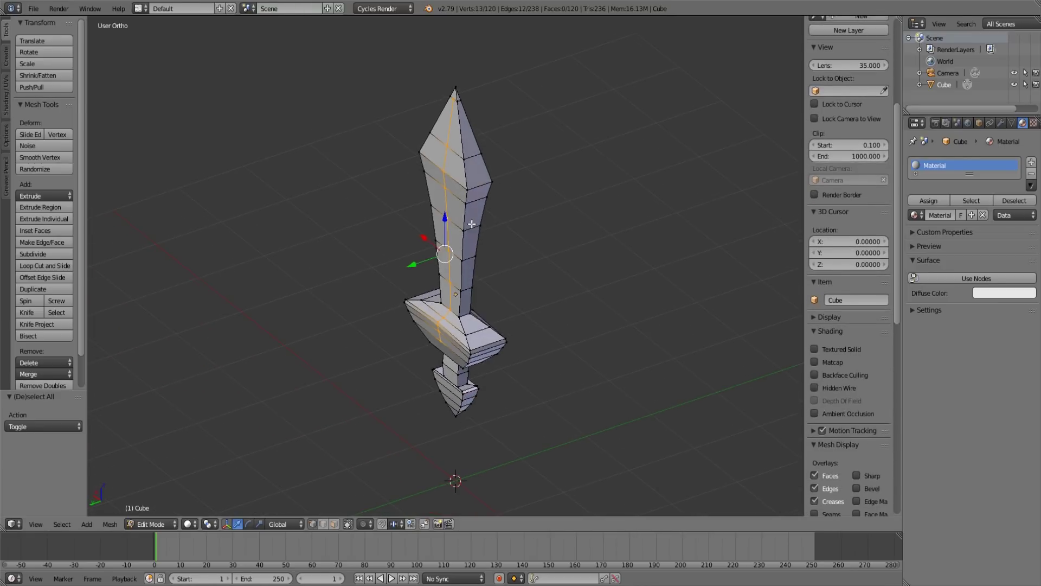
{"action": "right_click", "coordinate": [431, 131]}
{"action": "right_click", "coordinate": [449, 151], "text": "shift"}
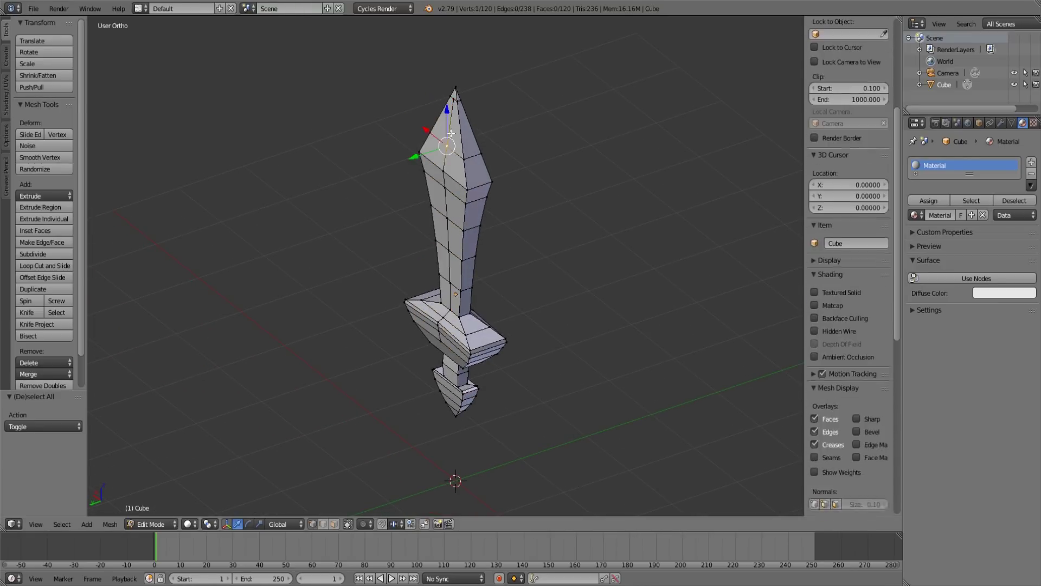
{"action": "right_click", "coordinate": [445, 183], "text": "shift"}
{"action": "right_click", "coordinate": [447, 203], "text": "shift"}
{"action": "right_click", "coordinate": [449, 237], "text": "shift"}
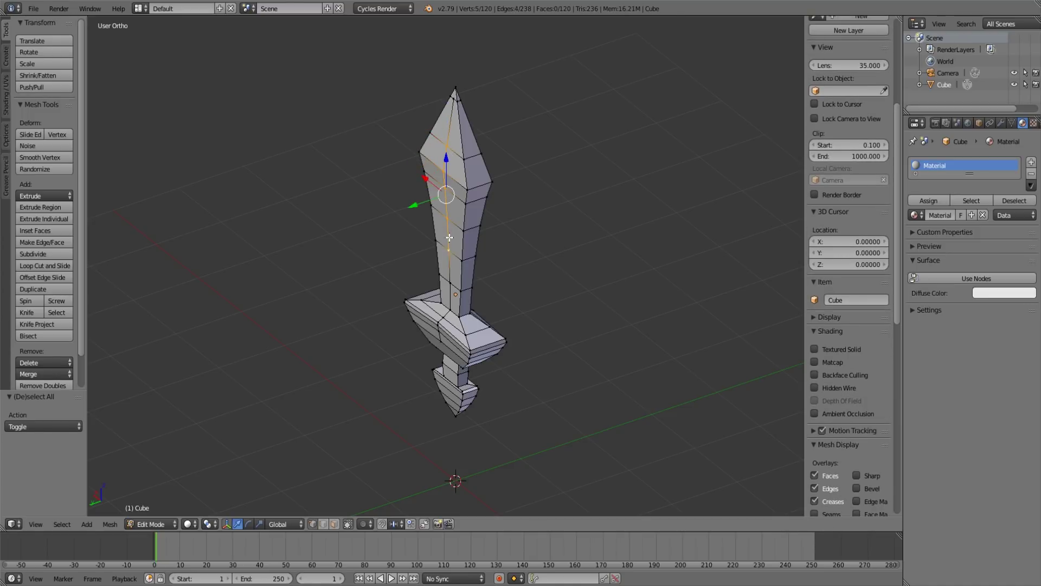
{"action": "right_click", "coordinate": [449, 260], "text": "shift"}
{"action": "key", "text": "a"}
{"action": "middle_click_drag", "start_coordinate": [440, 265], "coordinate": [425, 267]}
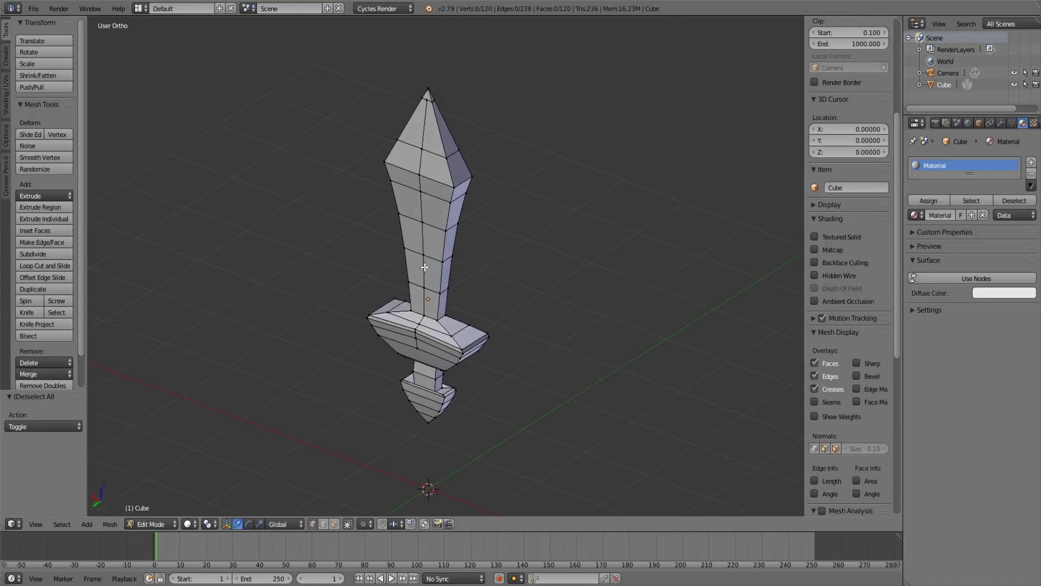
{"action": "key", "text": "a"}
- Switch to edge selection and select the seven centreline edges on one broad face of the blade, from guard to head
{"action": "scroll", "coordinate": [426, 277], "scroll_direction": "up", "scroll_amount": 4}
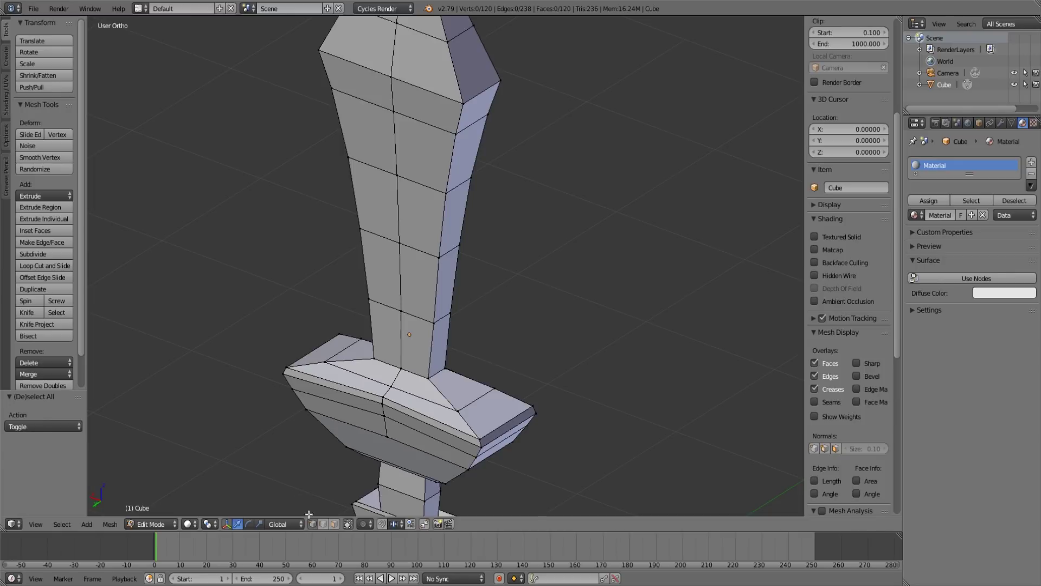
{"action": "right_click", "coordinate": [401, 311]}
{"action": "right_click", "coordinate": [398, 242], "text": "shift"}
{"action": "right_click", "coordinate": [396, 175], "text": "shift"}
{"action": "right_click", "coordinate": [398, 131], "text": "shift"}
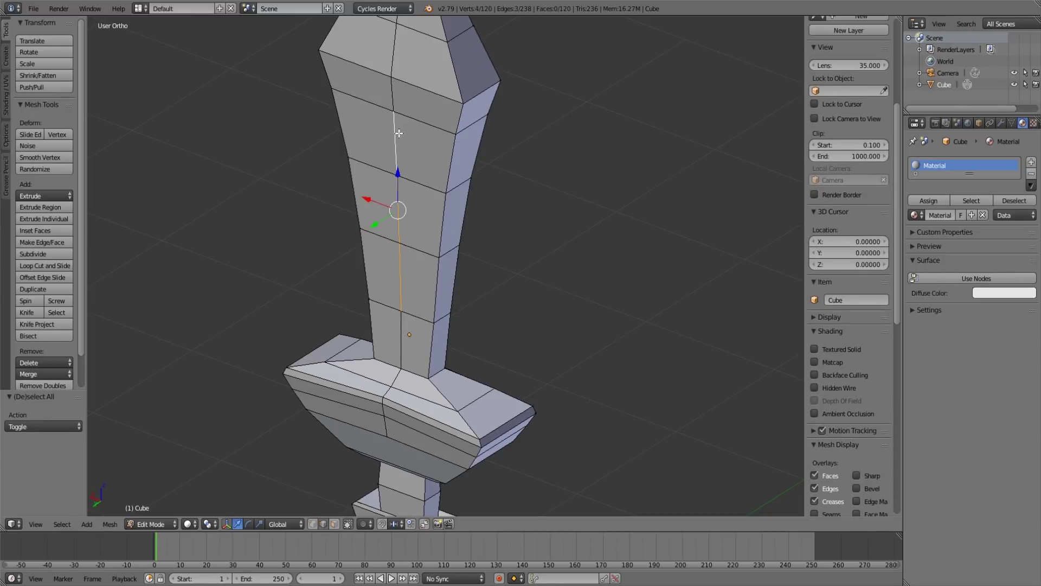
{"action": "scroll", "coordinate": [390, 96], "scroll_direction": "down", "scroll_amount": 2}
{"action": "right_click", "coordinate": [410, 108], "text": "shift"}
{"action": "right_click", "coordinate": [414, 72], "text": "shift"}
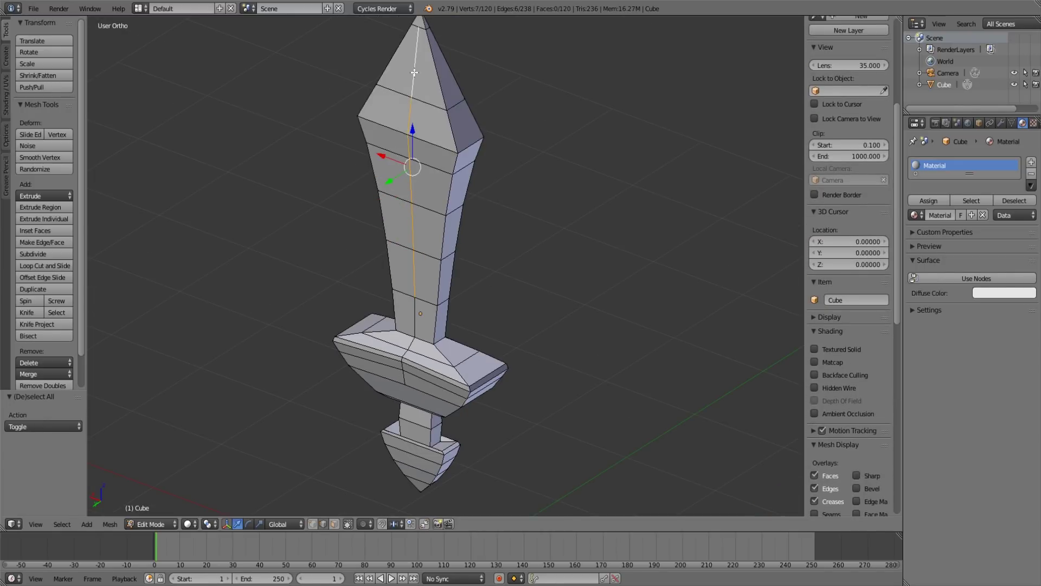
{"action": "right_click", "coordinate": [421, 315], "text": "shift"}
- Move the selected centreline edges slightly outwards along Y to form a ridge, and check it in Object Mode
{"action": "middle_click_drag", "start_coordinate": [421, 314], "coordinate": [416, 321]}
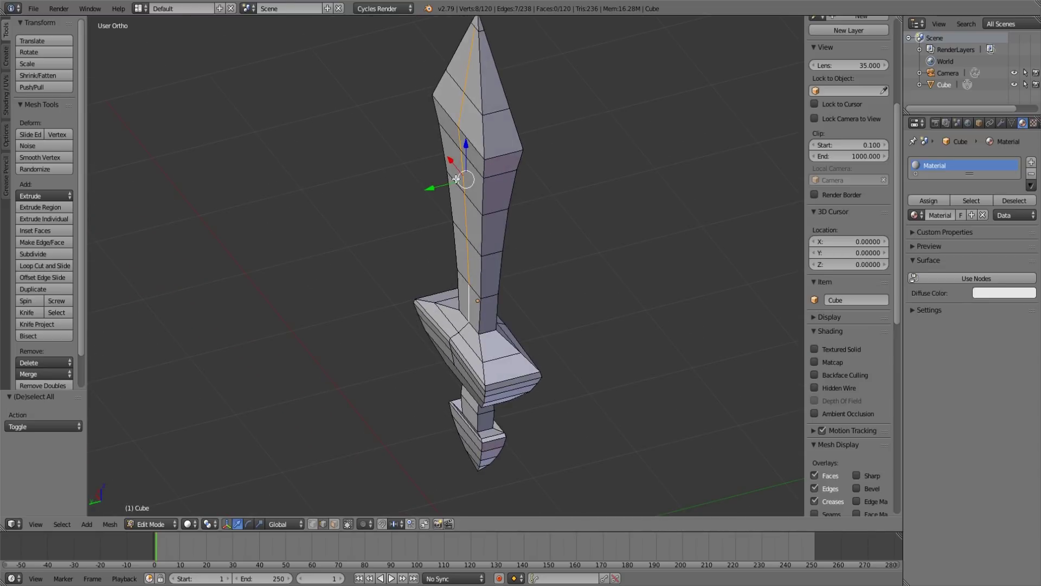
{"action": "left_click_drag", "start_coordinate": [431, 187], "coordinate": [429, 190]}
{"action": "key", "text": "Tab"}
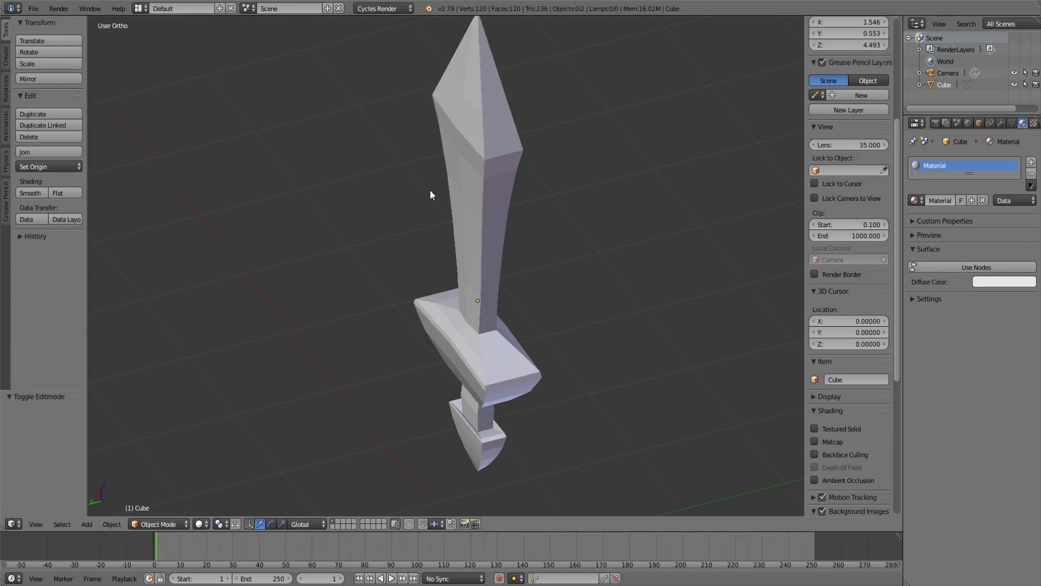
{"action": "middle_click_drag", "start_coordinate": [499, 242], "coordinate": [484, 219]}
{"action": "scroll", "coordinate": [356, 223], "scroll_direction": "up", "scroll_amount": 2}
- Select the seven centreline edges on the blade's opposite broad face, from the head down to the guard
{"action": "key", "text": "Tab"}
{"action": "key", "text": "a"}
{"action": "right_click", "coordinate": [523, 156]}
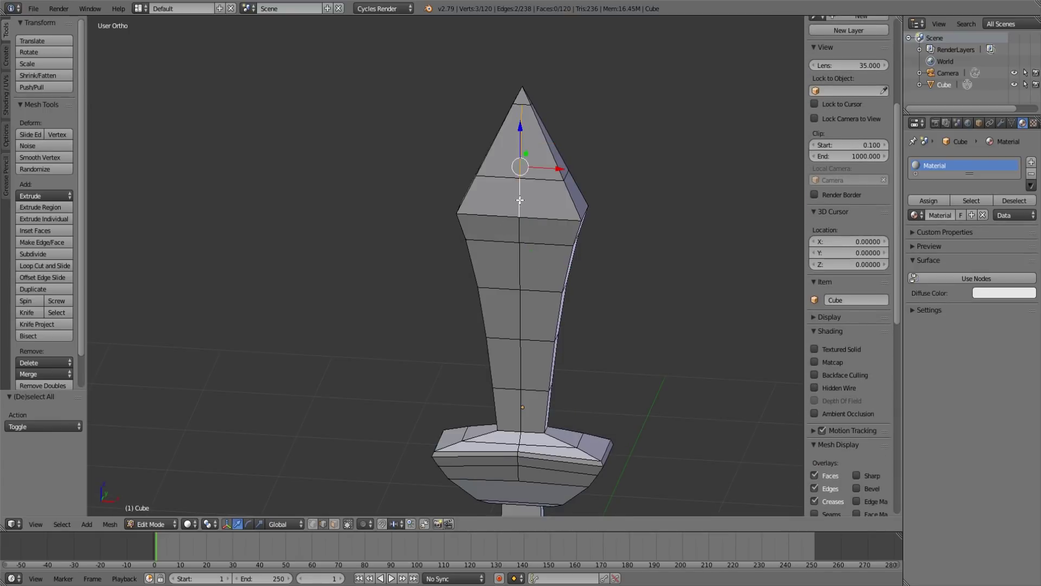
{"action": "right_click", "coordinate": [520, 233], "text": "shift"}
{"action": "right_click", "coordinate": [521, 268], "text": "shift"}
{"action": "right_click", "coordinate": [521, 314], "text": "shift"}
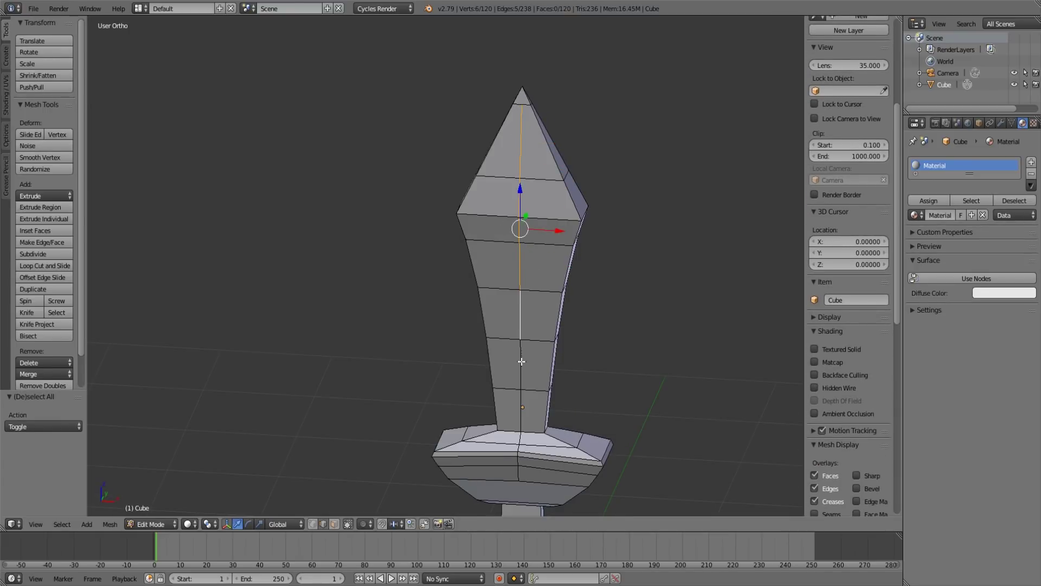
{"action": "right_click", "coordinate": [521, 362], "text": "shift"}
{"action": "right_click", "coordinate": [521, 398], "text": "shift"}
- Move the opposite face's centreline edges slightly outwards along Y to form a matching ridge, and check it in Object Mode
{"action": "middle_click_drag", "start_coordinate": [520, 398], "coordinate": [525, 201]}
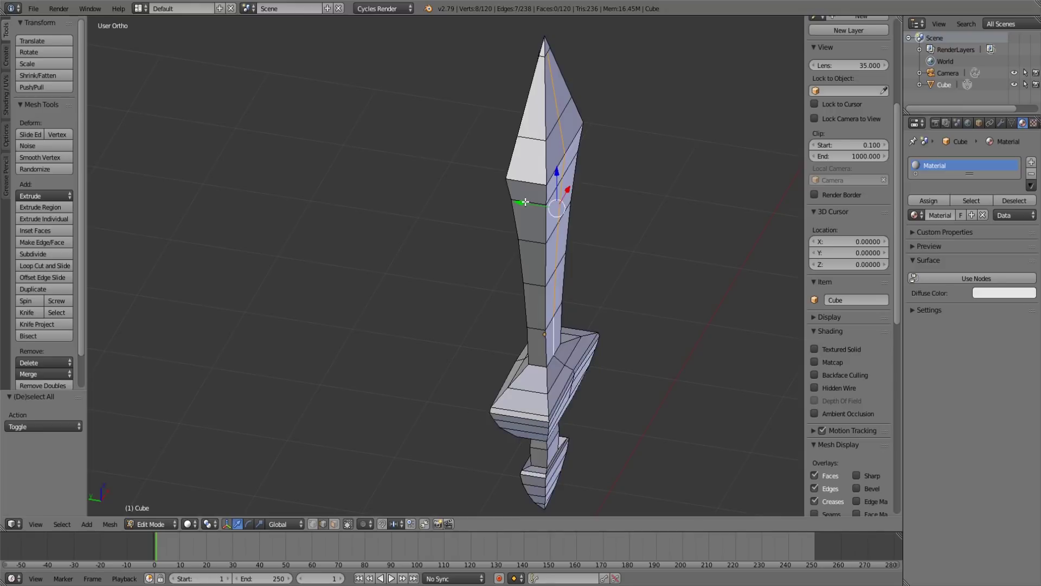
{"action": "left_click_drag", "start_coordinate": [522, 202], "coordinate": [526, 203]}
{"action": "key", "text": "Tab"}
{"action": "scroll", "coordinate": [525, 216], "scroll_direction": "down", "scroll_amount": 3}
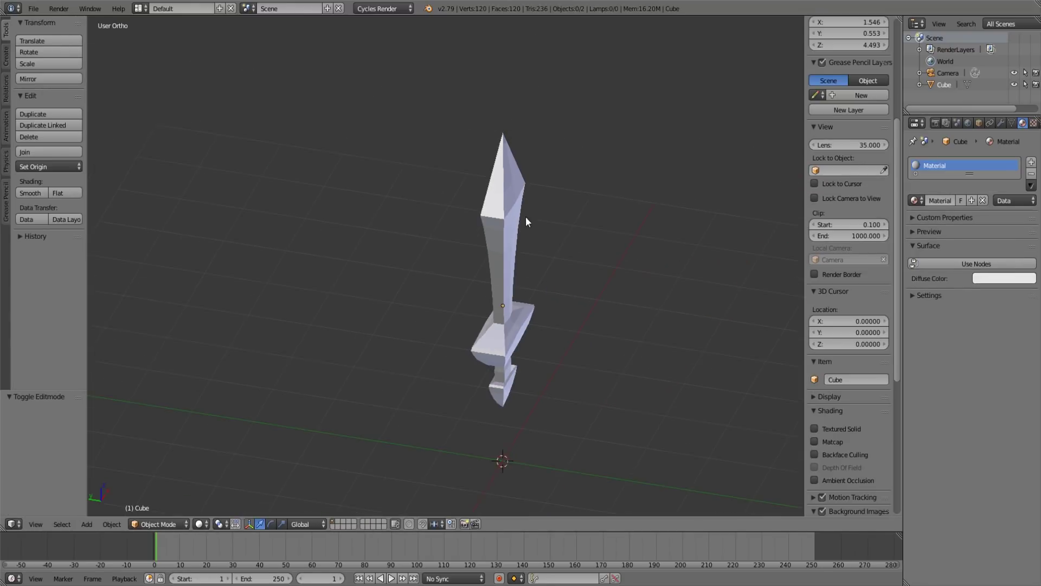
{"action": "mouse_move", "coordinate": [526, 216]}
{"action": "middle_mouse_down"}
{"action": "mouse_move", "coordinate": [571, 235]}
{"action": "mouse_move", "coordinate": [558, 208]}
{"action": "mouse_move", "coordinate": [531, 233]}
{"action": "middle_mouse_up"}
{"action": "scroll", "coordinate": [528, 235], "scroll_direction": "up", "scroll_amount": 1}
- Add a centred vertical loop cut down one broad face of the grip and pommel, and clear the selection
{"action": "middle_click_drag", "start_coordinate": [472, 266], "coordinate": [570, 174], "text": "shift"}
{"action": "middle_click_drag", "start_coordinate": [570, 174], "coordinate": [576, 248]}
{"action": "scroll", "coordinate": [575, 252], "scroll_direction": "up", "scroll_amount": 4}
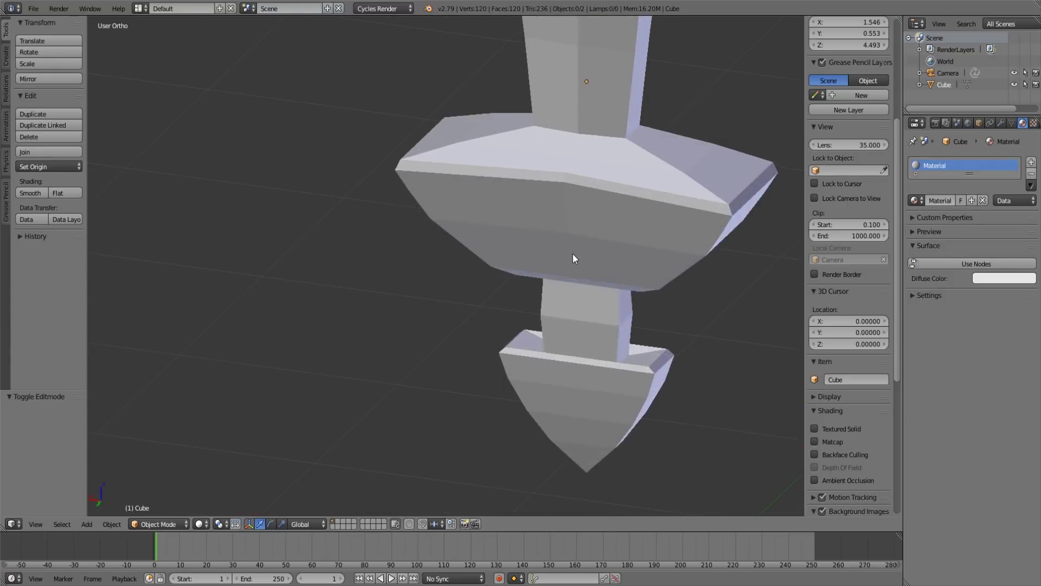
{"action": "key", "text": "Tab"}
{"action": "middle_click_drag", "start_coordinate": [623, 350], "coordinate": [599, 248], "text": "shift"}
{"action": "key", "text": "a"}
{"action": "key", "text": "ctrl+r"}
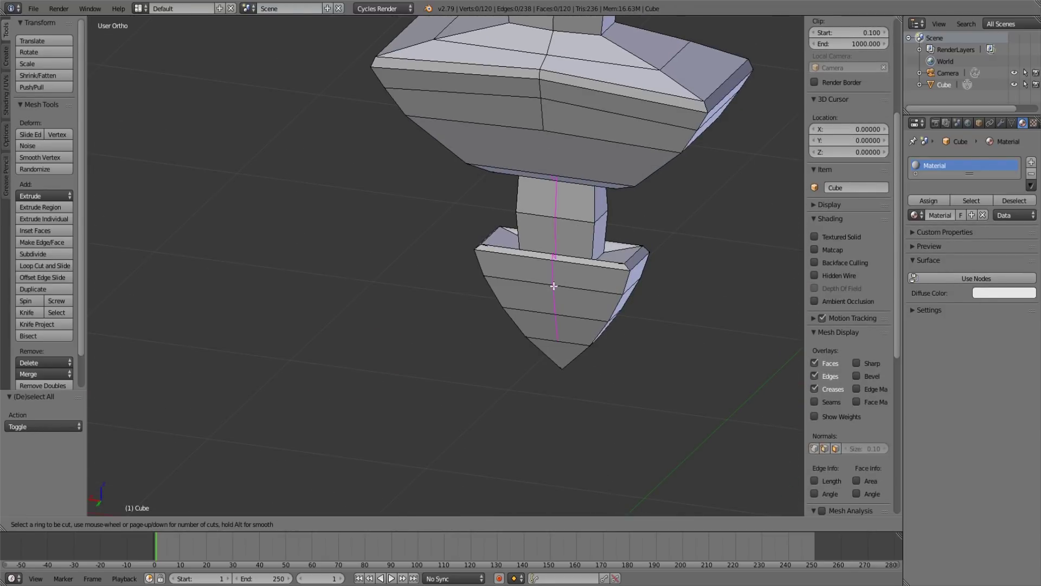
{"action": "left_click", "coordinate": [557, 289]}
{"action": "right_click", "coordinate": [557, 290]}
{"action": "key", "text": "a"}
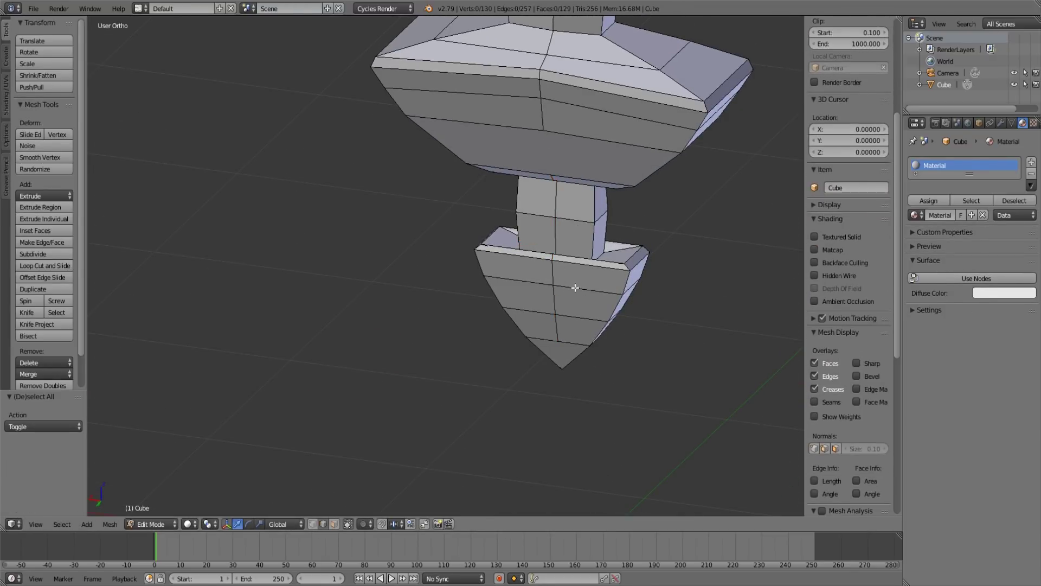
- Add a centred vertical loop cut down the opposite broad face of the grip and pommel, and clear the selection
{"action": "middle_click_drag", "start_coordinate": [568, 205], "coordinate": [613, 267], "text": "shift"}
{"action": "mouse_move", "coordinate": [612, 267]}
{"action": "middle_mouse_down"}
{"action": "mouse_move", "coordinate": [597, 259]}
{"action": "mouse_move", "coordinate": [590, 273]}
{"action": "mouse_move", "coordinate": [606, 274]}
{"action": "middle_mouse_up"}
{"action": "middle_click_drag", "start_coordinate": [675, 278], "coordinate": [414, 297], "text": "shift"}
{"action": "middle_click_drag", "start_coordinate": [654, 221], "coordinate": [604, 254]}
{"action": "key", "text": "ctrl+r"}
{"action": "left_click", "coordinate": [742, 366]}
{"action": "right_click", "coordinate": [741, 365]}
{"action": "key", "text": "a"}
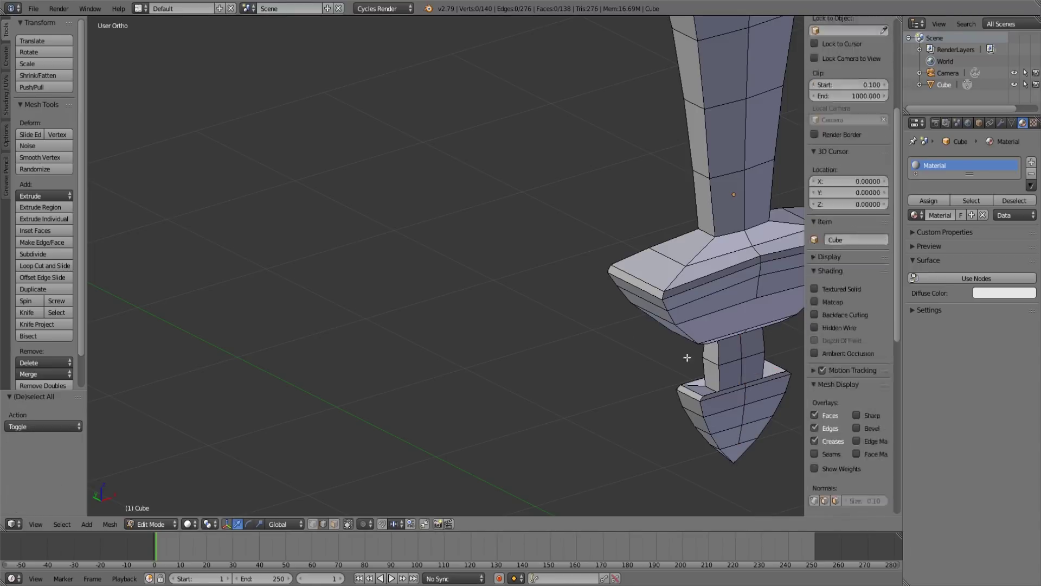
- Select the pommel's centreline edges on one broad face and move them slightly outwards along Y to form a ridge
{"action": "middle_click_drag", "start_coordinate": [415, 293], "coordinate": [719, 284]}
{"action": "scroll", "coordinate": [491, 250], "scroll_direction": "up", "scroll_amount": 2}
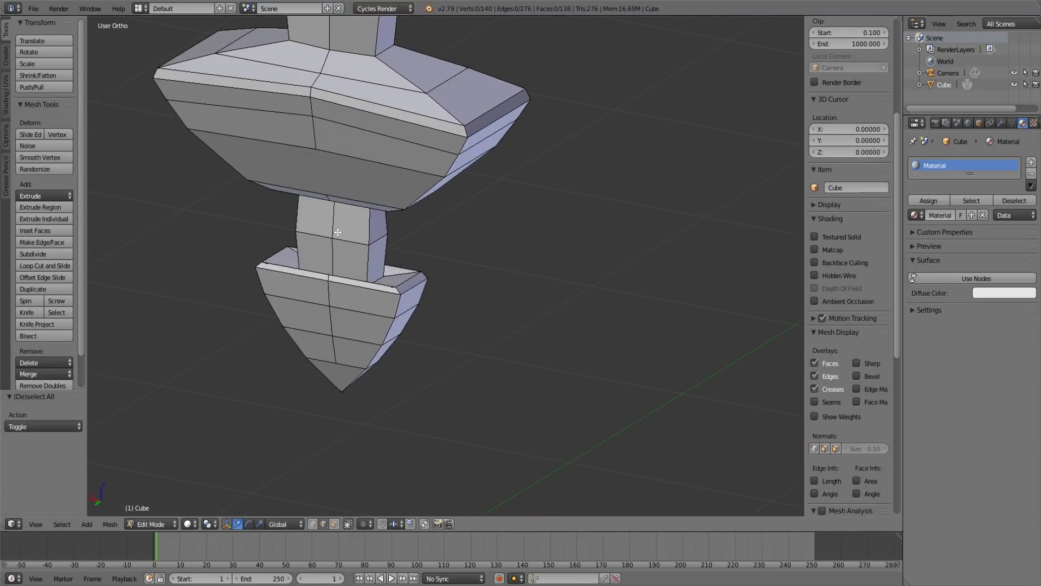
{"action": "right_click", "coordinate": [329, 309]}
{"action": "right_click", "coordinate": [334, 345], "text": "shift"}
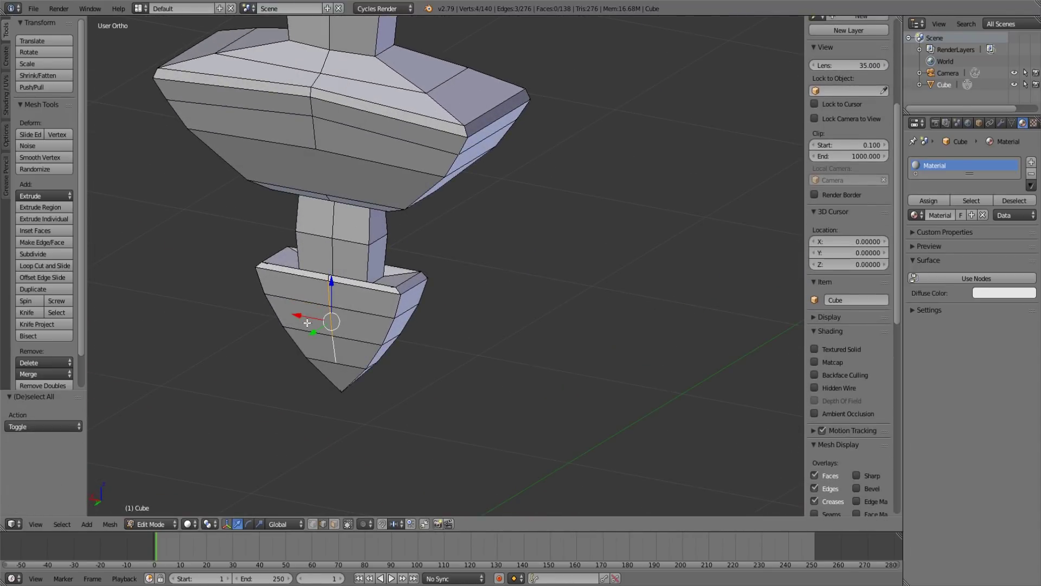
{"action": "left_click_drag", "start_coordinate": [315, 331], "coordinate": [312, 332]}
{"action": "key", "text": "Tab"}
{"action": "middle_click_drag", "start_coordinate": [518, 303], "coordinate": [431, 305]}
{"action": "middle_click_drag", "start_coordinate": [599, 316], "coordinate": [250, 257], "text": "shift"}
{"action": "middle_click_drag", "start_coordinate": [534, 282], "coordinate": [621, 319]}
- Move the centreline edges on the pommel's opposite broad face slightly outwards along Y to match, and check the sword in Object Mode
{"action": "key", "text": "Tab"}
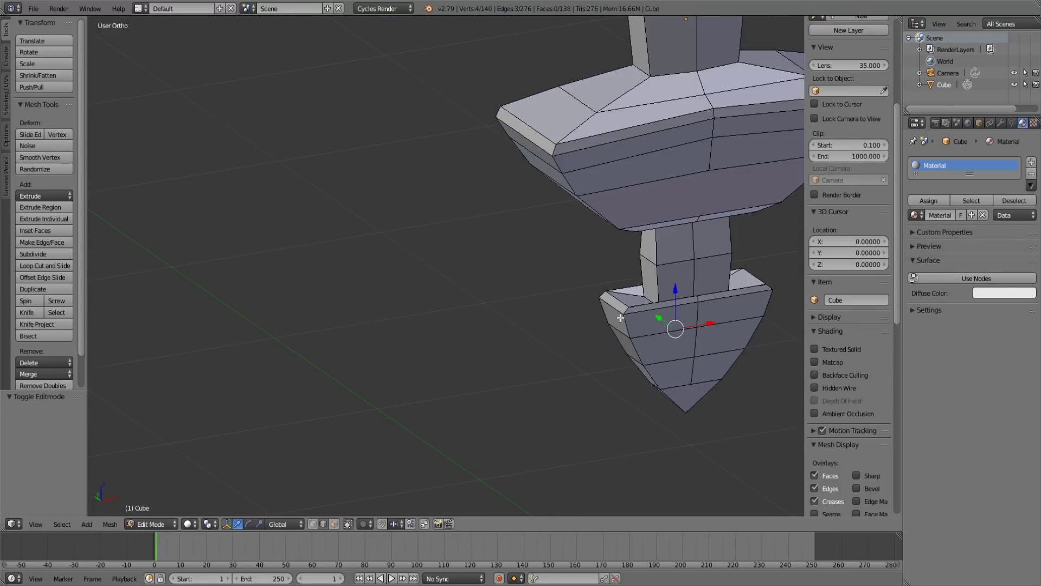
{"action": "key", "text": "a"}
{"action": "right_click", "coordinate": [697, 319]}
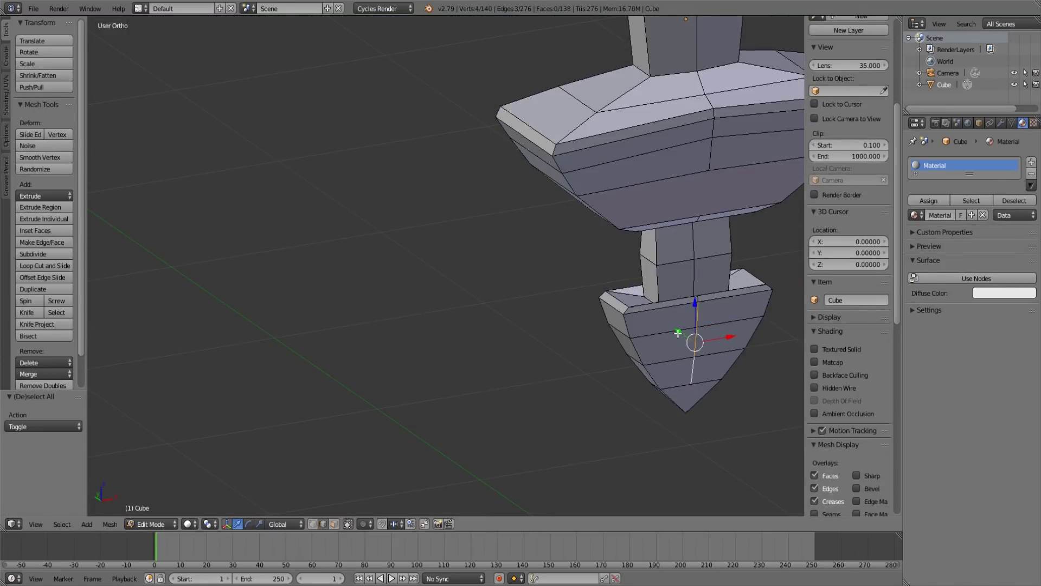
{"action": "left_click_drag", "start_coordinate": [677, 333], "coordinate": [680, 334]}
{"action": "key", "text": "Tab"}
{"action": "scroll", "coordinate": [640, 324], "scroll_direction": "down", "scroll_amount": 5}
{"action": "middle_click_drag", "start_coordinate": [434, 277], "coordinate": [516, 248]}
{"action": "scroll", "coordinate": [546, 260], "scroll_direction": "down", "scroll_amount": 5}
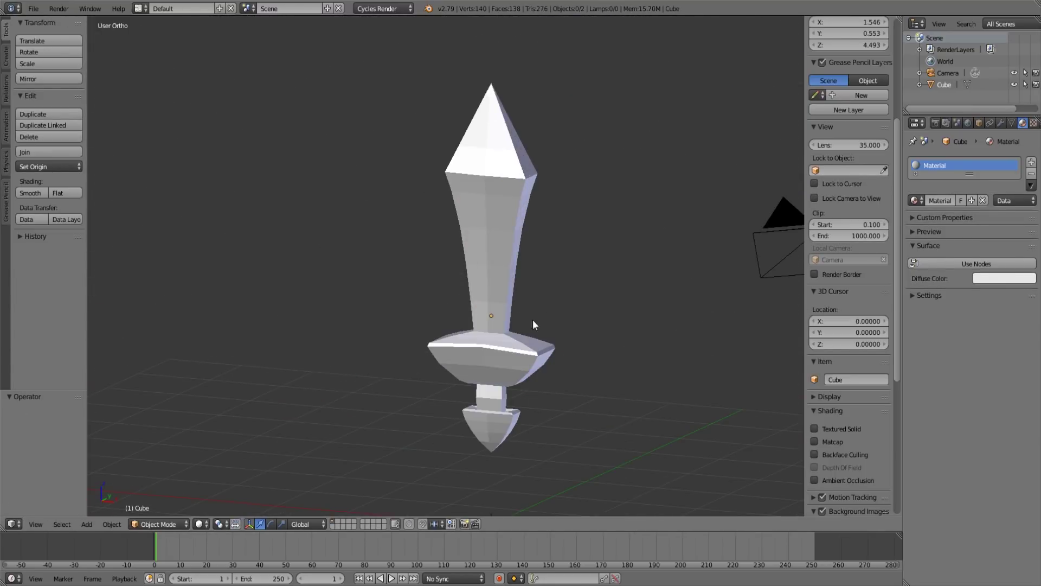
{"action": "middle_click_drag", "start_coordinate": [533, 320], "coordinate": [581, 315]}
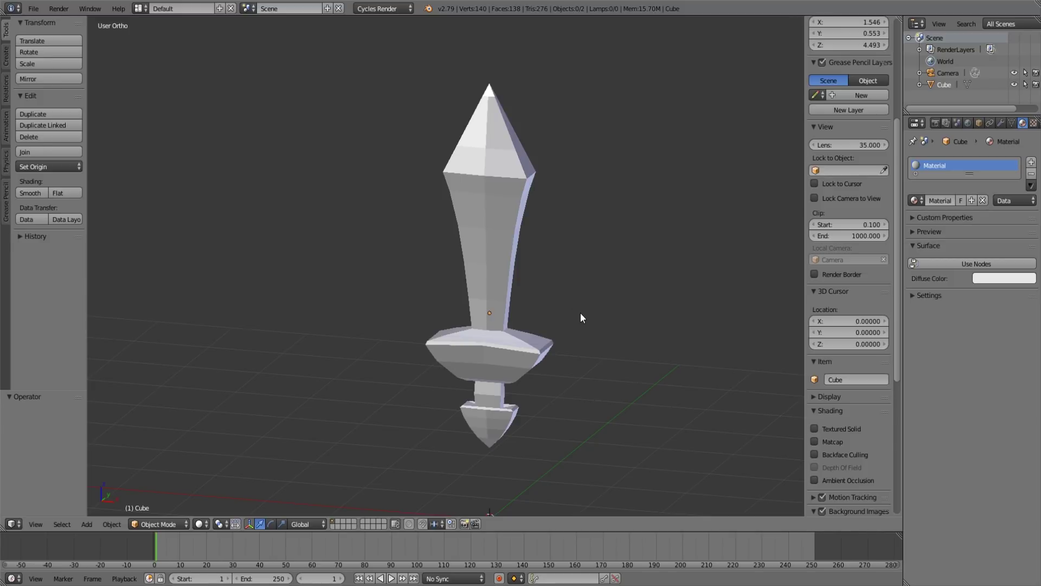
{"action": "scroll", "coordinate": [580, 313], "scroll_direction": "down", "scroll_amount": 3}
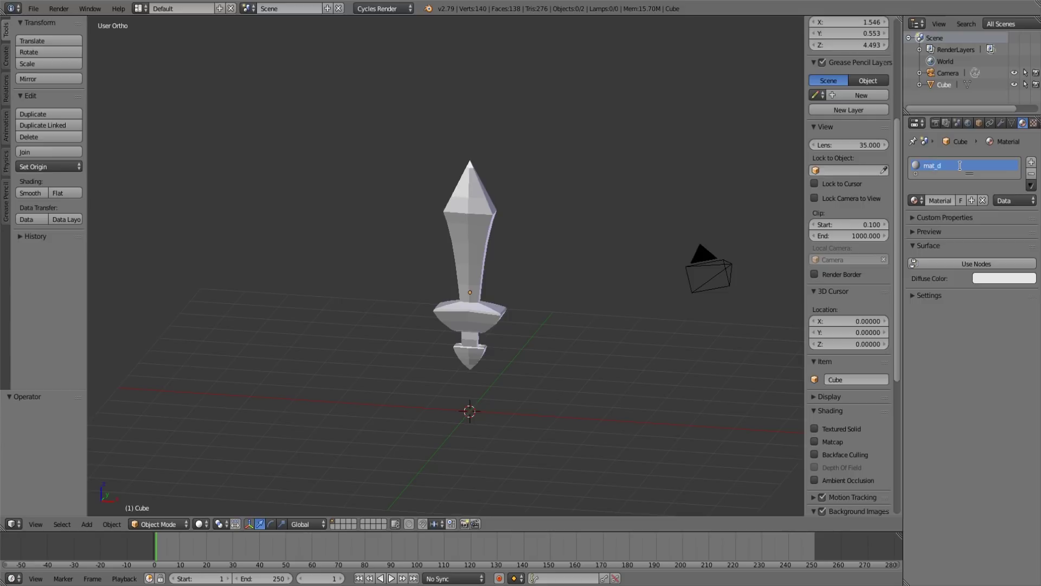
- Rename the sword's material mat_sword_01 and set its diffuse colour to a pale greyish cream
{"action": "left_click", "coordinate": [929, 296]}
{"action": "left_click", "coordinate": [1004, 279]}
{"action": "left_click", "coordinate": [975, 163]}
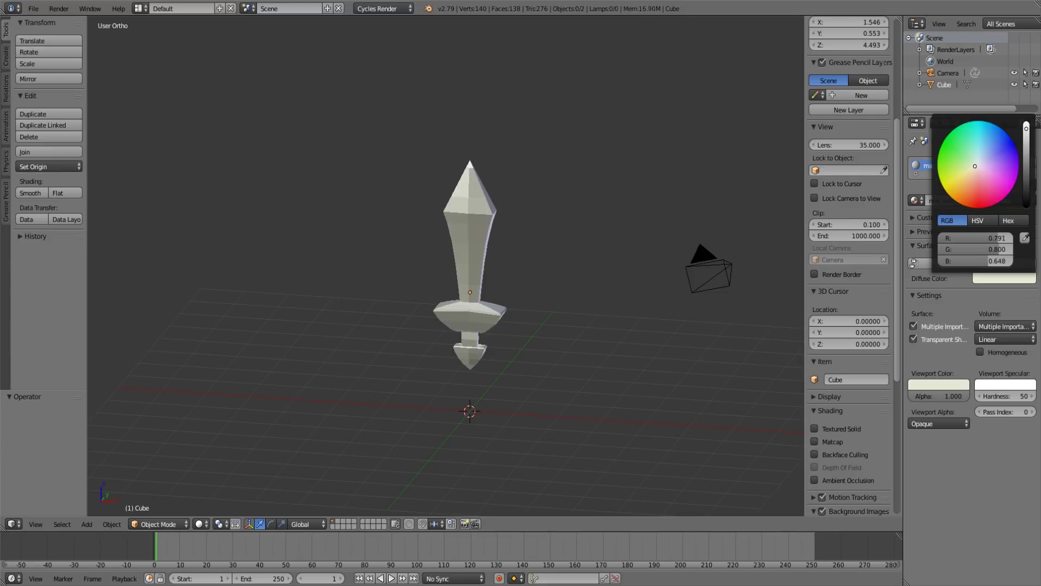
{"action": "left_click_drag", "start_coordinate": [1026, 132], "coordinate": [1026, 145]}
- Add a second material slot to the sword with a new material named mat_sword_02
{"action": "left_click", "coordinate": [1031, 162]}
{"action": "left_click", "coordinate": [970, 227]}
{"action": "double_click", "coordinate": [949, 178]}
{"action": "type", "text": "mat_sword_02"}
- Set the viewport specular hardness of mat_sword_01 to 100
{"action": "left_click", "coordinate": [944, 166]}
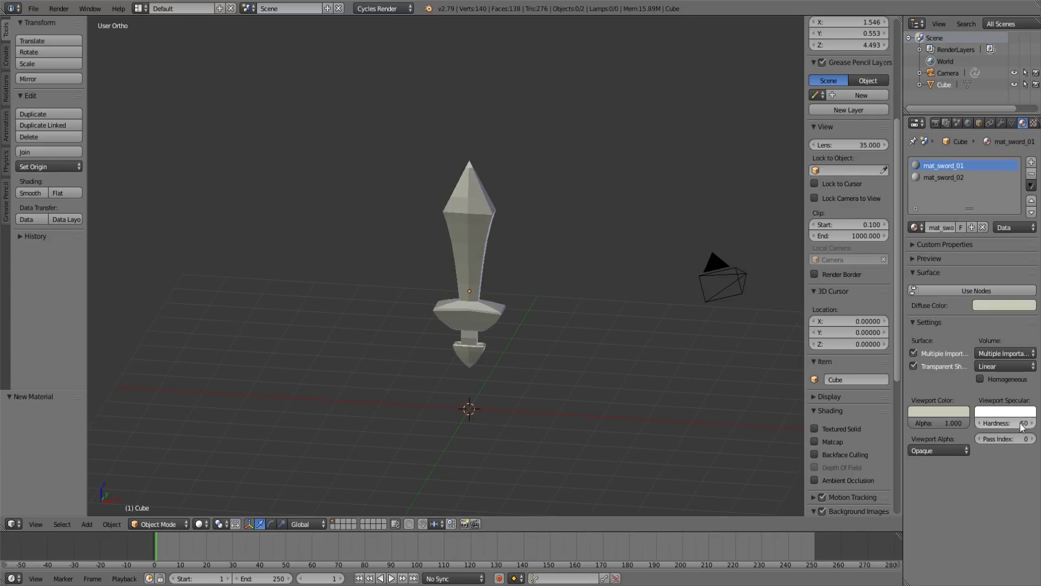
{"action": "double_click", "coordinate": [1000, 424]}
{"action": "type", "text": "1"}
{"action": "key", "text": "Return"}
{"action": "scroll", "coordinate": [488, 304], "scroll_direction": "up", "scroll_amount": 2}
{"action": "middle_click_drag", "start_coordinate": [542, 304], "coordinate": [570, 303]}
- Set the viewport specular hardness of mat_sword_02 to 100 and make its Diffuse BSDF colour yellow
{"action": "left_click", "coordinate": [946, 178]}
{"action": "double_click", "coordinate": [999, 505]}
{"action": "type", "text": "100"}
{"action": "key", "text": "Return"}
{"action": "left_click", "coordinate": [990, 311]}
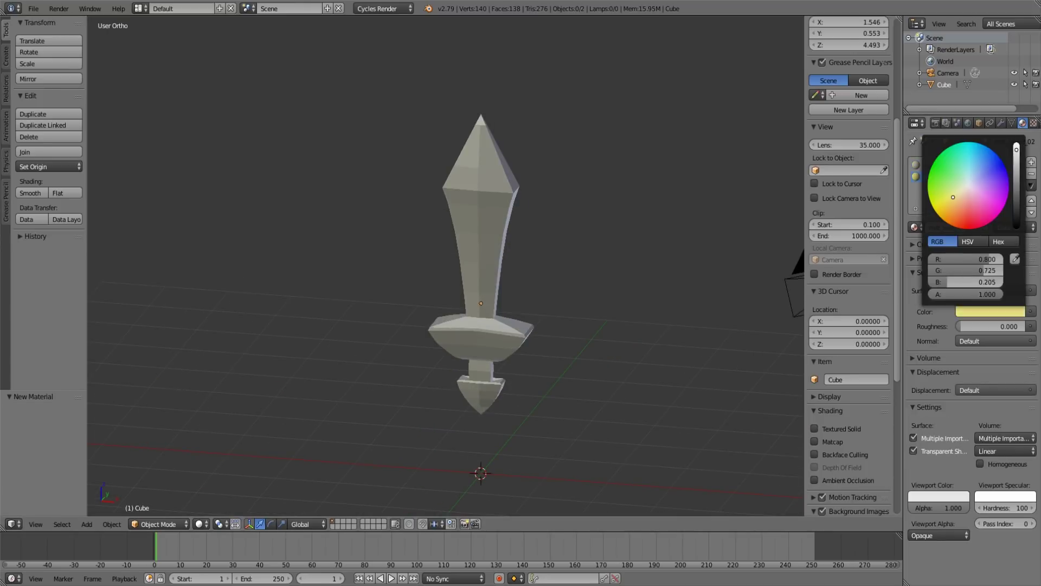
- Switch the mesh to face selection and select faces on one side of the guard in the wireframe front view
{"action": "key", "text": "Tab"}
{"action": "key", "text": "a"}
{"action": "left_click", "coordinate": [335, 524]}
{"action": "key", "text": "KP_1"}
{"action": "key", "text": "z"}
{"action": "left_click", "coordinate": [349, 309]}
{"action": "left_click_drag", "start_coordinate": [350, 309], "coordinate": [439, 399]}
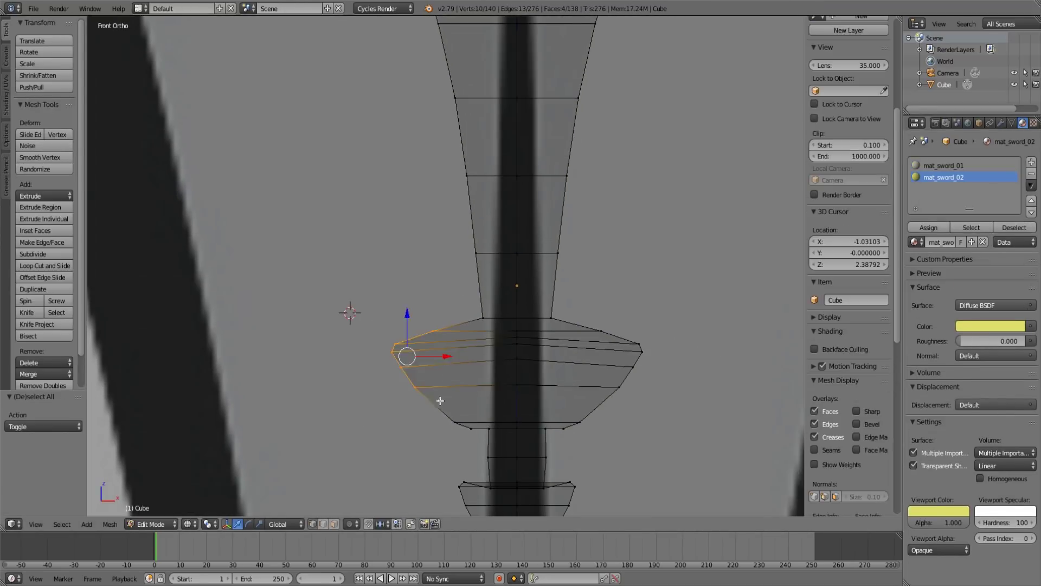
- Extend the selection to all the guard's faces in solid view and assign mat_sword_02 to them
{"action": "middle_click_drag", "start_coordinate": [640, 412], "coordinate": [539, 387]}
{"action": "key", "text": "z"}
{"action": "right_click", "coordinate": [571, 329], "text": "alt+shift"}
{"action": "right_click", "coordinate": [477, 407], "text": "alt+shift"}
{"action": "right_click", "coordinate": [480, 312], "text": "shift"}
{"action": "left_click", "coordinate": [944, 177]}
{"action": "left_click", "coordinate": [928, 227]}
{"action": "key", "text": "Tab"}
{"action": "key", "text": "Tab"}
- Select all faces of the pommel, assign mat_sword_02 to them and return to Object Mode
{"action": "key", "text": "a"}
{"action": "right_click", "coordinate": [453, 344], "text": "shift"}
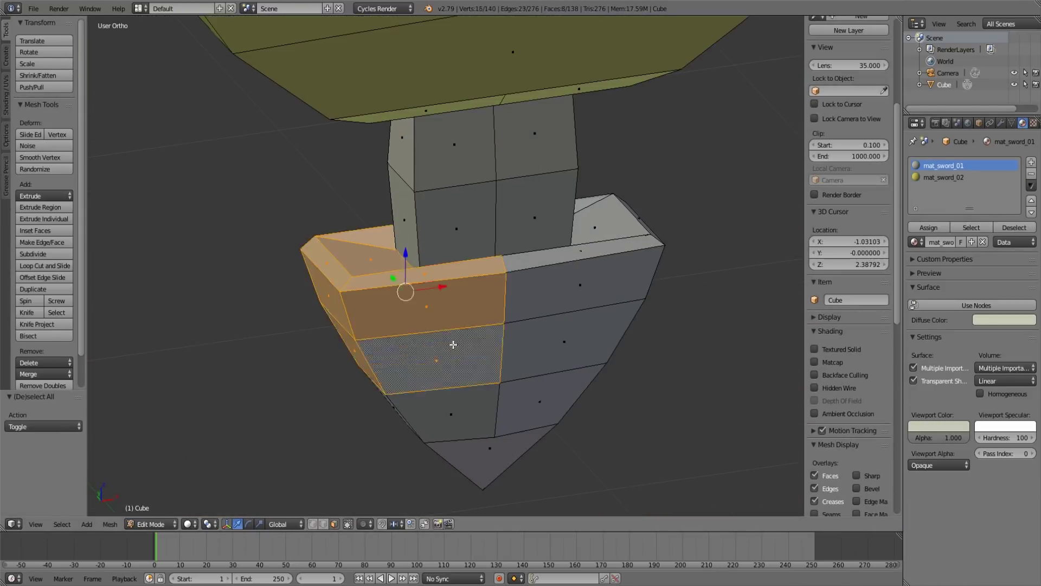
{"action": "middle_click_drag", "start_coordinate": [453, 344], "coordinate": [651, 358]}
{"action": "right_click", "coordinate": [586, 360], "text": "alt+shift"}
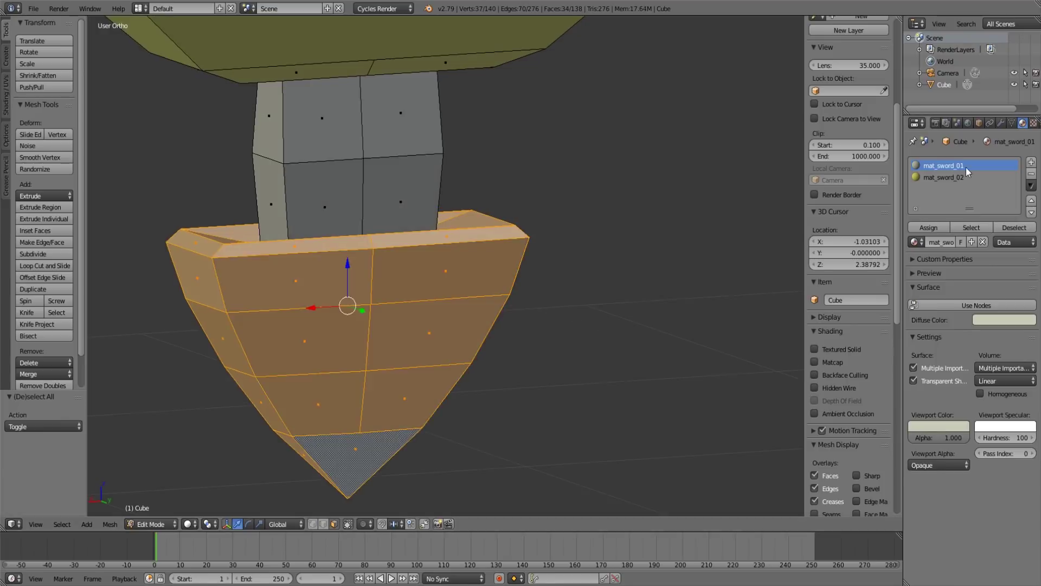
{"action": "left_click", "coordinate": [944, 177]}
{"action": "left_click", "coordinate": [928, 227]}
{"action": "key", "text": "Tab"}
{"action": "mouse_move", "coordinate": [597, 325]}
{"action": "middle_mouse_down"}
{"action": "mouse_move", "coordinate": [538, 306]}
{"action": "mouse_move", "coordinate": [542, 369]}
{"action": "middle_mouse_up"}
{"action": "scroll", "coordinate": [538, 306], "scroll_direction": "down", "scroll_amount": 7}
- Switch the viewport to Material shading and enable Ambient Occlusion
{"action": "left_click", "coordinate": [201, 524]}
{"action": "left_click", "coordinate": [212, 452]}
{"action": "left_click", "coordinate": [814, 454]}
{"action": "mouse_move", "coordinate": [639, 347]}
{"action": "middle_mouse_down"}
{"action": "mouse_move", "coordinate": [598, 356]}
{"action": "mouse_move", "coordinate": [588, 307]}
{"action": "middle_mouse_up"}
- Brighten the yellow of mat_sword_02 and the pale cream diffuse colour of mat_sword_01
{"action": "left_click", "coordinate": [990, 312]}
{"action": "scroll", "coordinate": [958, 226], "scroll_direction": "up", "scroll_amount": 2}
{"action": "left_click", "coordinate": [943, 166]}
{"action": "left_click", "coordinate": [1006, 305]}
{"action": "scroll", "coordinate": [849, 303], "scroll_direction": "down", "scroll_amount": 4}
{"action": "scroll", "coordinate": [587, 307], "scroll_direction": "down", "scroll_amount": 5}
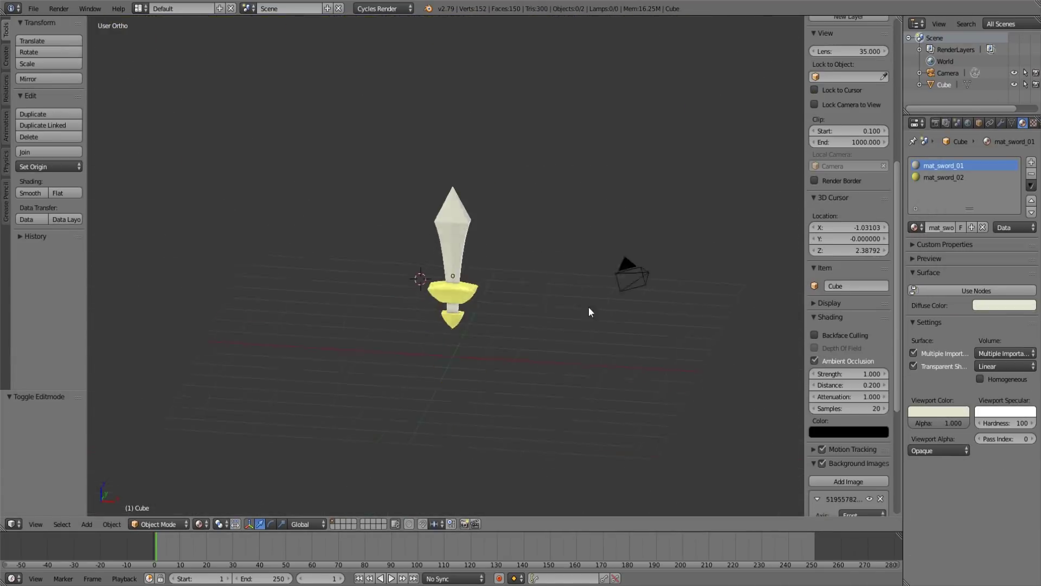
- Look through the camera and move it to frame the sword
{"action": "right_click", "coordinate": [628, 273]}
{"action": "key", "text": "KP_0"}
{"action": "key", "text": "g"}
{"action": "left_click", "coordinate": [444, 194]}
- Move the sword down along Z by about 2.4 units so it sits lower in the camera frame
{"action": "right_click", "coordinate": [438, 193]}
{"action": "key", "text": "g"}
{"action": "key", "text": "z"}
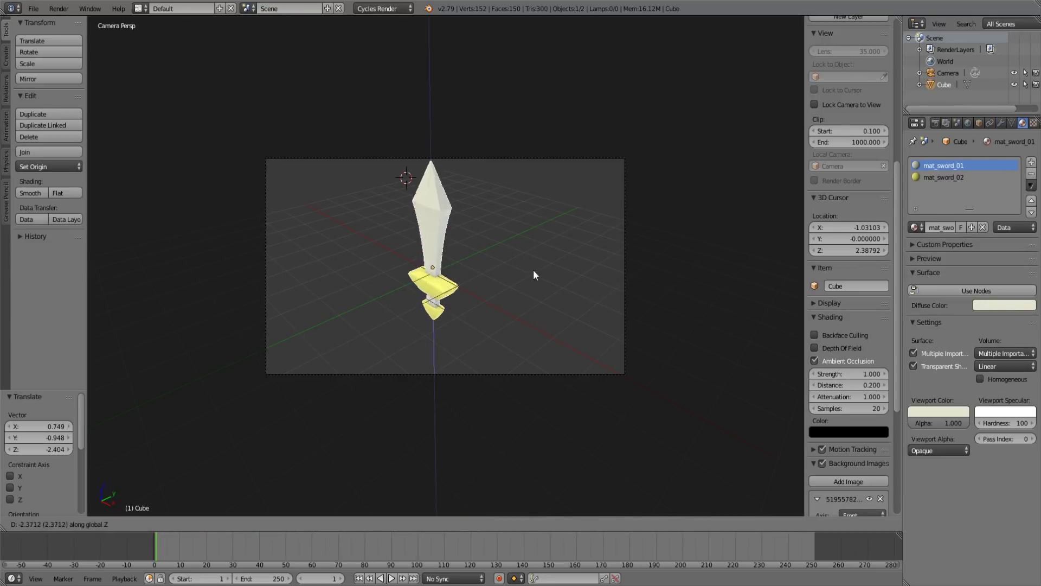
{"action": "left_click", "coordinate": [532, 269]}
{"action": "right_click", "coordinate": [587, 308]}
{"action": "key", "text": "KP_0"}
- Duplicate the sword, place the copy about 2.58 units away along Y, and rotate it -90° about X
{"action": "right_click", "coordinate": [411, 238]}
{"action": "key", "text": "shift+d"}
{"action": "left_click", "coordinate": [575, 228]}
{"action": "key", "text": "r"}
{"action": "key", "text": "x"}
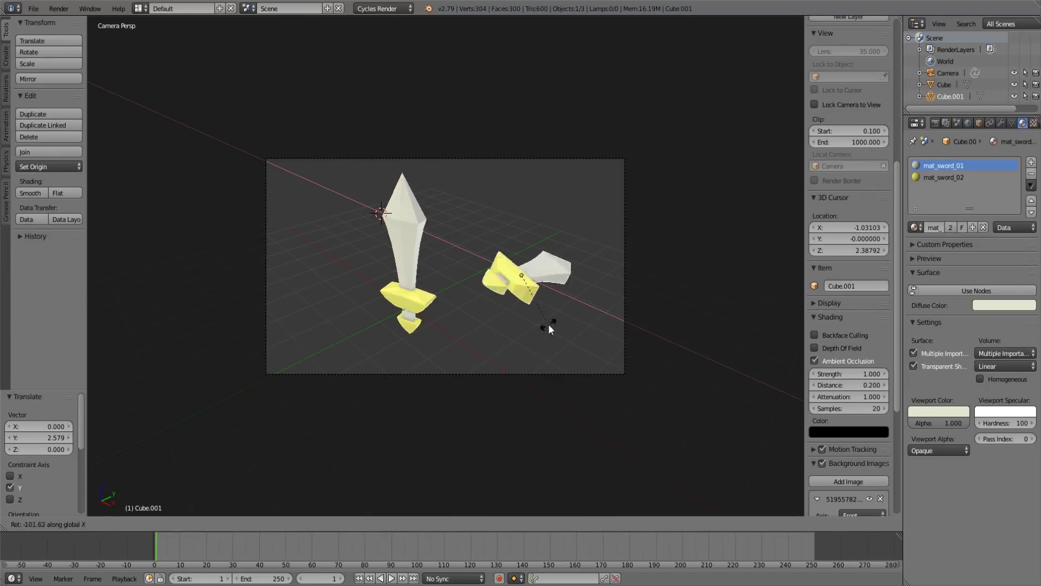
{"action": "key", "text": "Return"}
- Rotate the duplicate about Y and by about -21° about Z, and position it lying beside the upright sword
{"action": "key", "text": "g"}
{"action": "key", "text": "y"}
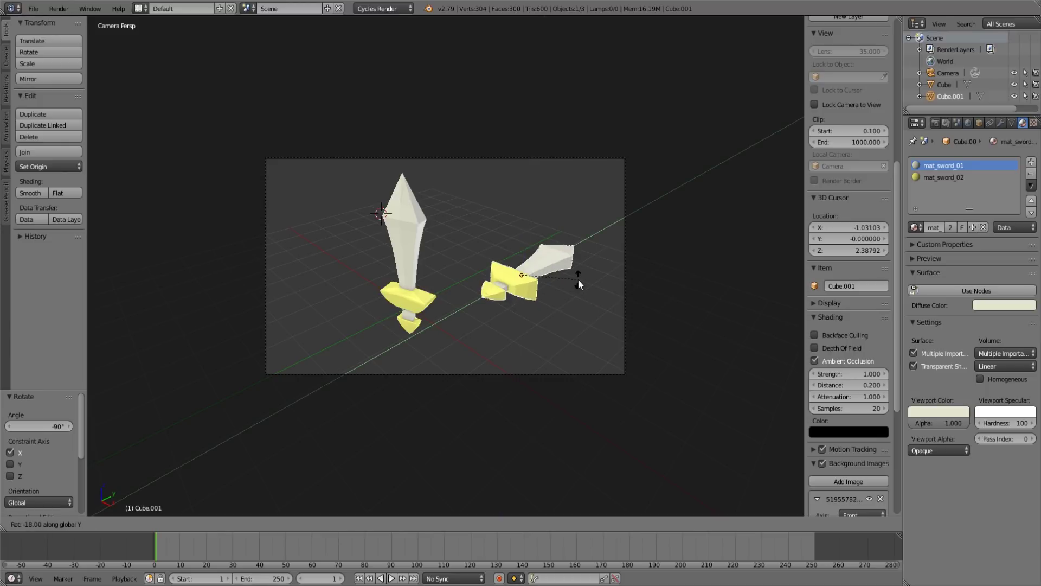
{"action": "left_click", "coordinate": [524, 285]}
{"action": "middle_click_drag", "start_coordinate": [524, 285], "coordinate": [493, 272]}
{"action": "key", "text": "KP_3"}
{"action": "key", "text": "g"}
{"action": "key", "text": "r"}
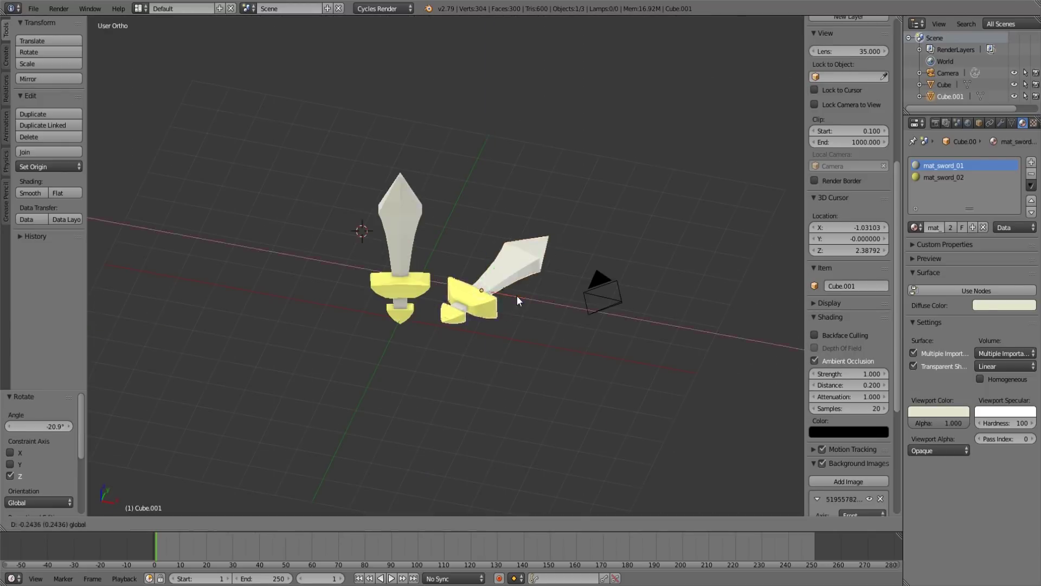
- Return to the camera view and shift the camera so both swords fit in the frame
{"action": "key", "text": "KP_0"}
{"action": "key", "text": "a"}
{"action": "right_click", "coordinate": [510, 374]}
{"action": "key", "text": "g"}
{"action": "left_click", "coordinate": [502, 201]}
- Set the world colour to a pale pinkish white and preview the scene in Rendered shading
{"action": "left_click", "coordinate": [968, 123]}
{"action": "left_click", "coordinate": [1003, 320]}
{"action": "left_click_drag", "start_coordinate": [1026, 204], "coordinate": [1026, 177]}
{"action": "left_click_drag", "start_coordinate": [985, 202], "coordinate": [977, 210]}
{"action": "left_click", "coordinate": [1004, 320]}
{"action": "key", "text": "shift+z"}
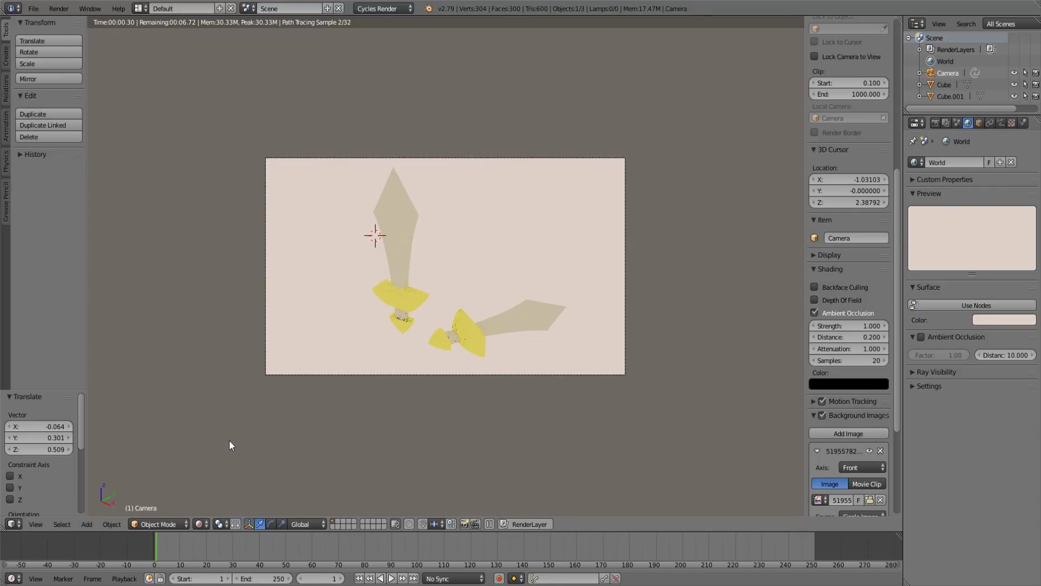
- Return to Material shading, add a ground plane beneath the swords and scale it up by about 9.46
{"action": "left_click", "coordinate": [936, 123]}
{"action": "left_click", "coordinate": [201, 524]}
{"action": "left_click", "coordinate": [219, 459]}
{"action": "left_click", "coordinate": [6, 56]}
{"action": "left_click", "coordinate": [49, 53]}
{"action": "key", "text": "KP_3"}
{"action": "key", "text": "s"}
{"action": "middle_click_drag", "start_coordinate": [429, 271], "coordinate": [473, 296]}
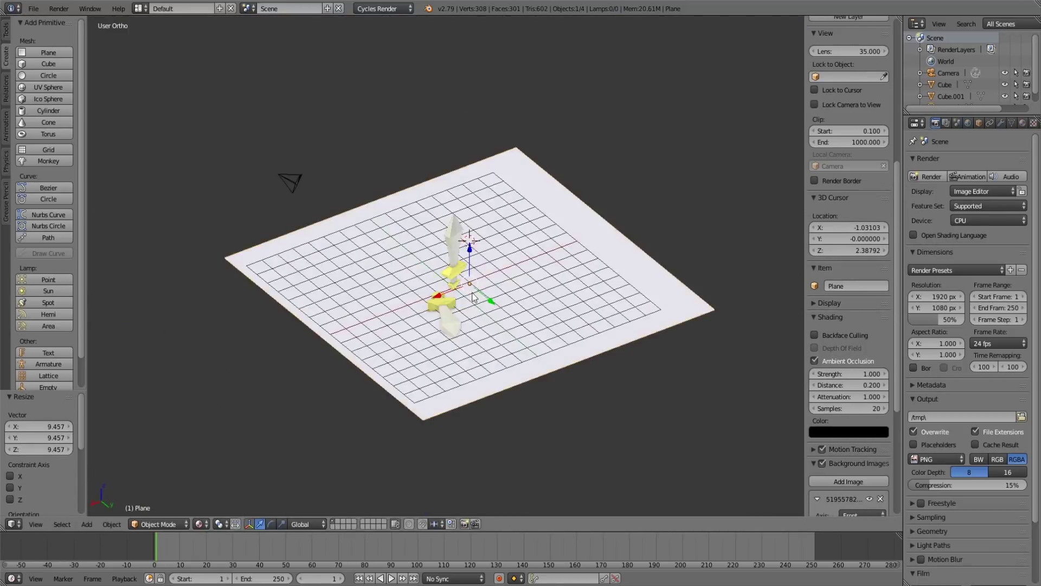
- Move the ground plane back and enlarge it by about 2.58 so it fills the whole camera frame
{"action": "left_click_drag", "start_coordinate": [437, 295], "coordinate": [422, 301]}
{"action": "right_click", "coordinate": [293, 186]}
{"action": "key", "text": "KP_0"}
{"action": "right_click", "coordinate": [347, 239]}
{"action": "left_click_drag", "start_coordinate": [398, 253], "coordinate": [486, 221]}
{"action": "key", "text": "s"}
{"action": "left_click", "coordinate": [499, 265]}
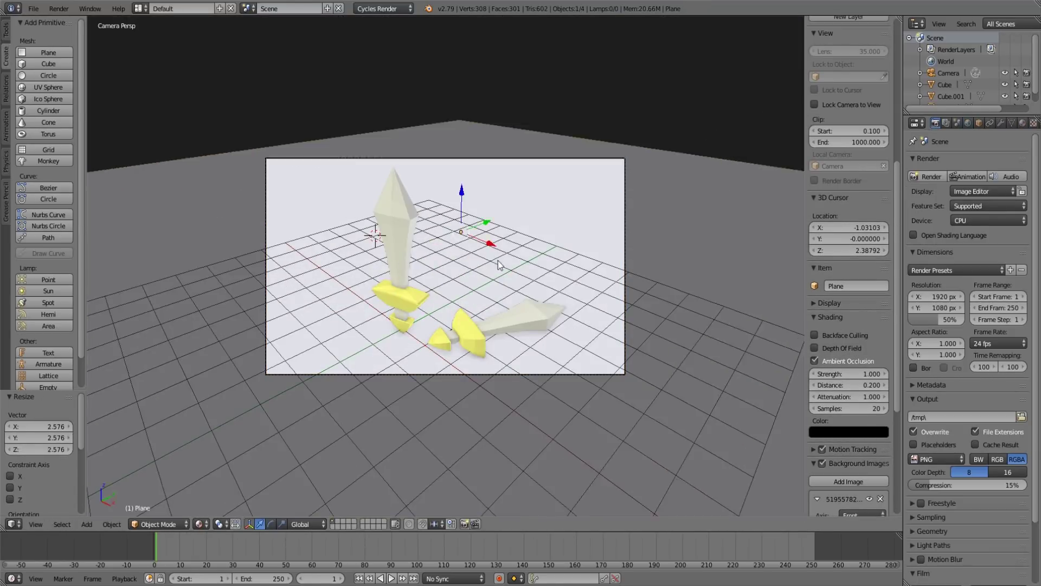
- Give the ground plane a new material with a dark grey diffuse colour and preview it in Rendered shading
{"action": "left_click", "coordinate": [1022, 123]}
{"action": "left_click", "coordinate": [952, 200]}
{"action": "left_click", "coordinate": [992, 285]}
{"action": "left_click_drag", "start_coordinate": [1016, 124], "coordinate": [1016, 187]}
{"action": "left_click", "coordinate": [200, 523]}
{"action": "left_click", "coordinate": [228, 448]}
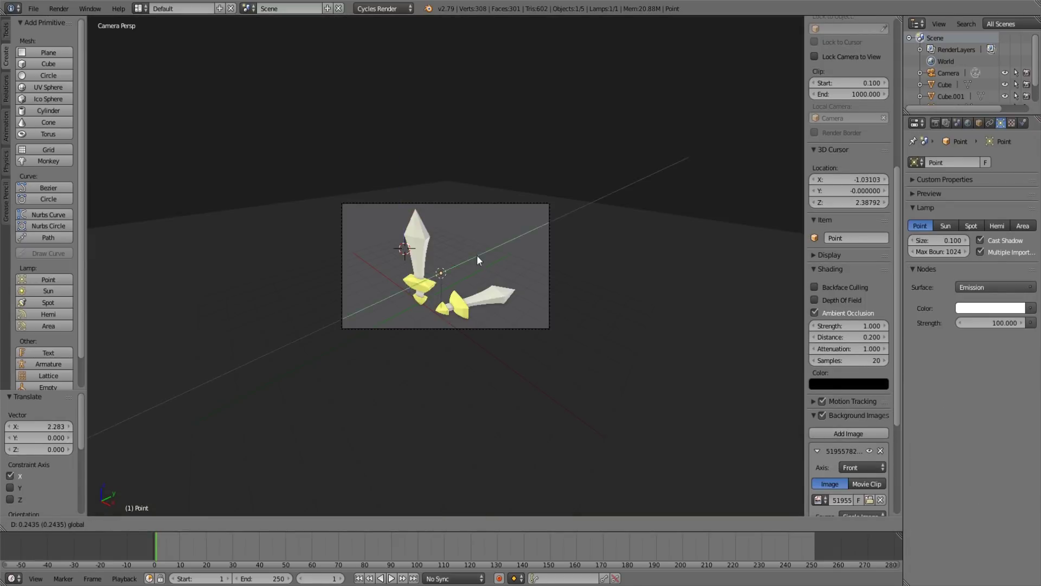
- Place the point lamp between the two swords, and move the added sun lamp into position around the scene
{"action": "left_click", "coordinate": [479, 260]}
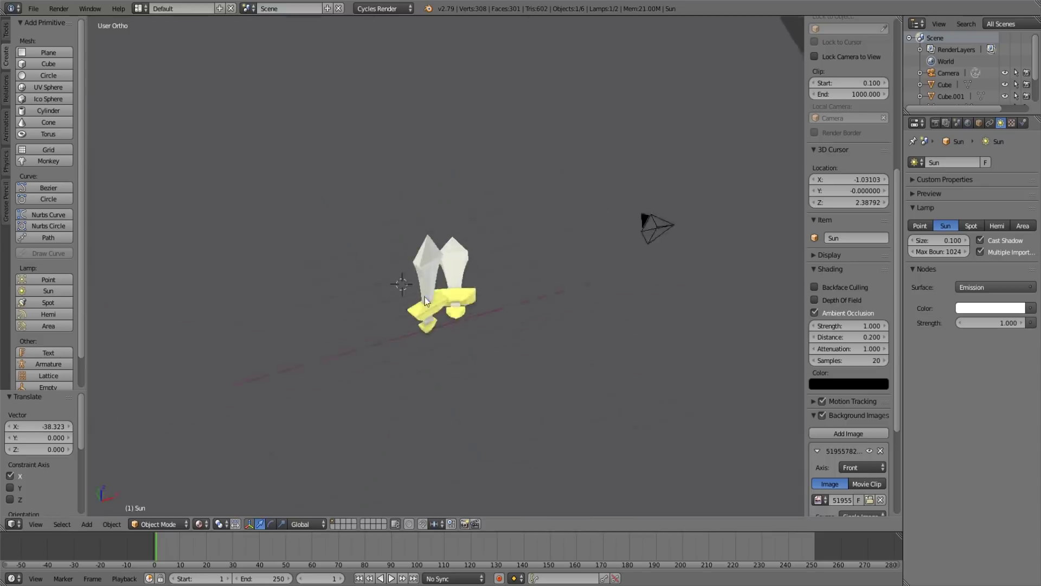
{"action": "scroll", "coordinate": [488, 282], "scroll_direction": "down", "scroll_amount": 5}
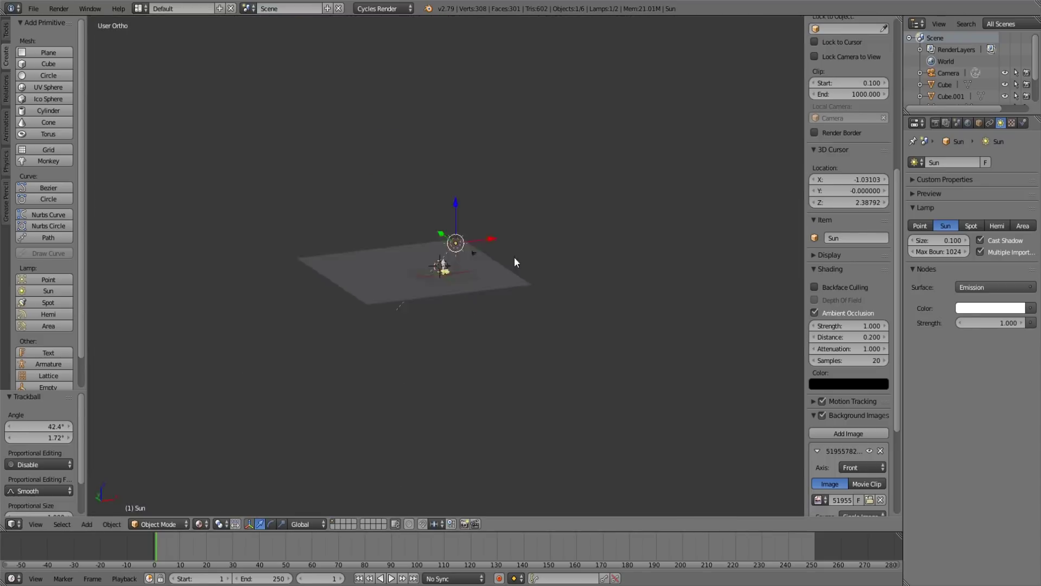
{"action": "middle_click_drag", "start_coordinate": [515, 262], "coordinate": [488, 326]}
{"action": "scroll", "coordinate": [488, 282], "scroll_direction": "up", "scroll_amount": 4}
{"action": "left_click_drag", "start_coordinate": [458, 249], "coordinate": [499, 274]}
- Rotate the sun lamp and raise it about 1.6 units along Z, and render the frame
{"action": "key", "text": "r"}
{"action": "middle_click_drag", "start_coordinate": [499, 274], "coordinate": [423, 244]}
{"action": "left_click_drag", "start_coordinate": [387, 249], "coordinate": [388, 237]}
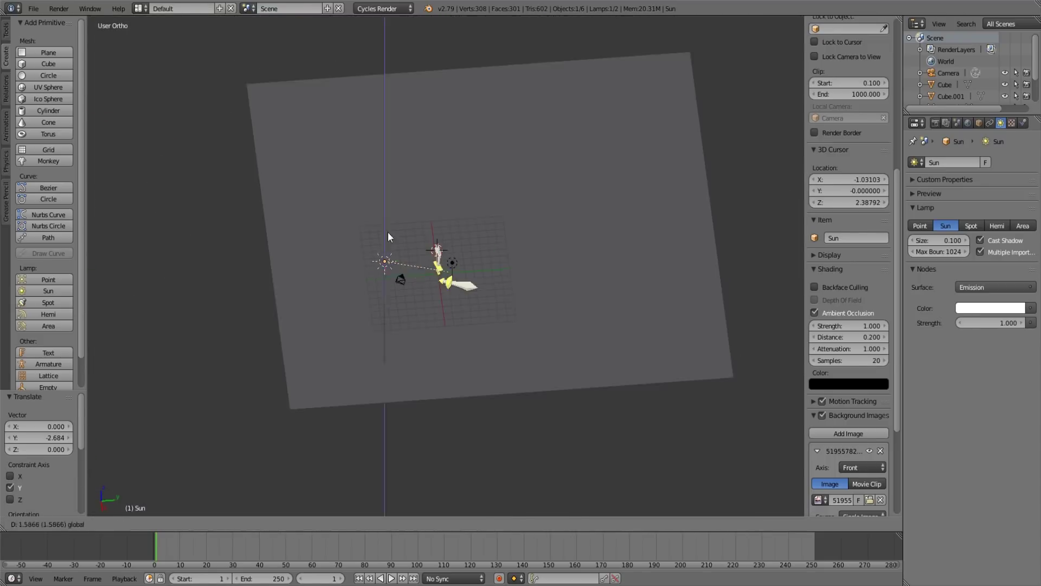
{"action": "key", "text": "F12"}
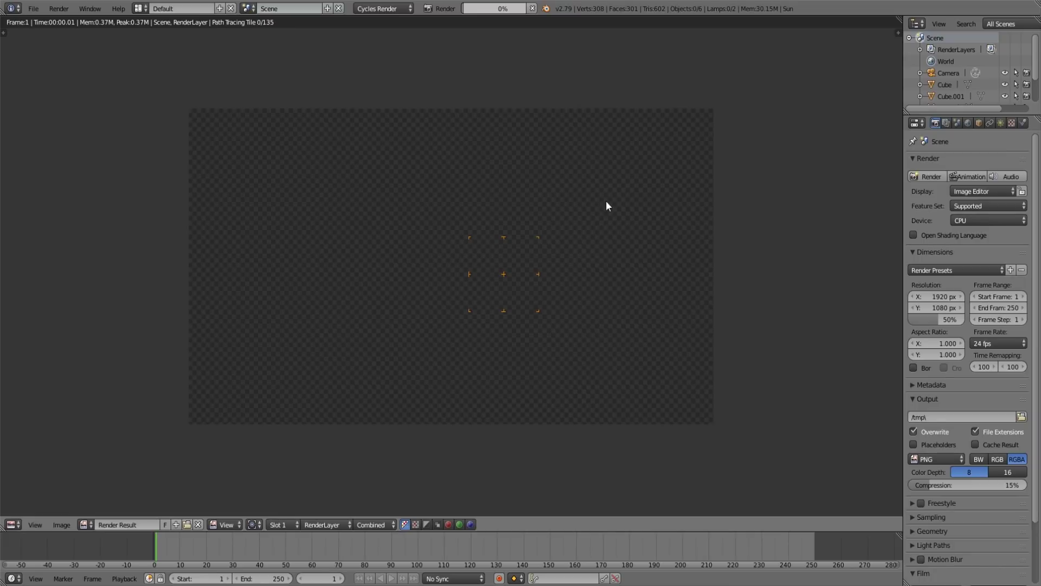